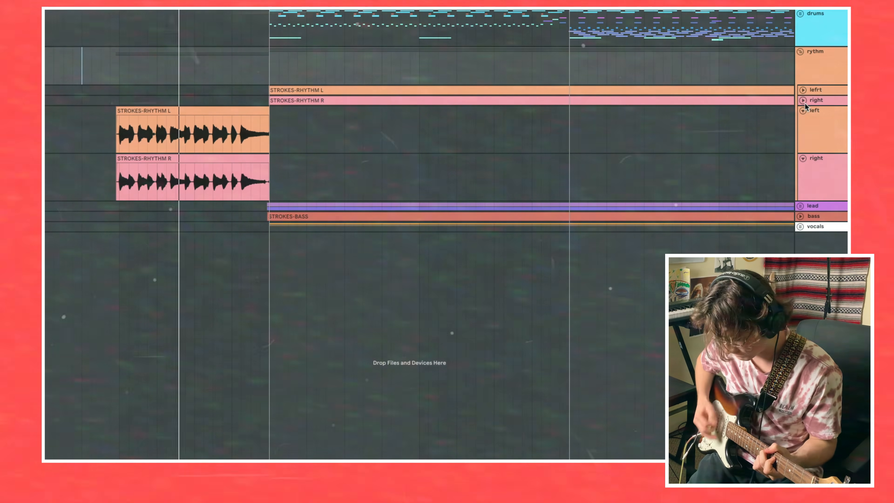
Step: Collapse the rythm group and expand the bass track and the lead and drums groups
{"action": "left_click", "coordinate": [800, 52]}
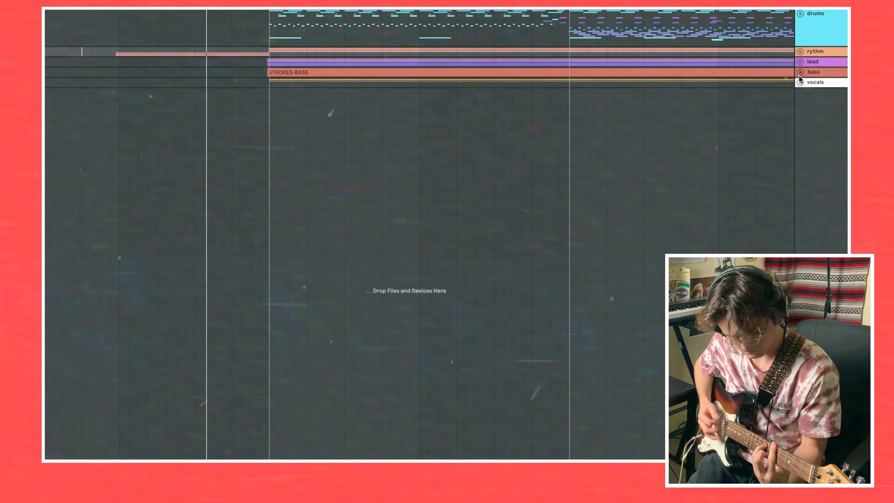
{"action": "left_click", "coordinate": [800, 72]}
{"action": "left_click", "coordinate": [800, 62]}
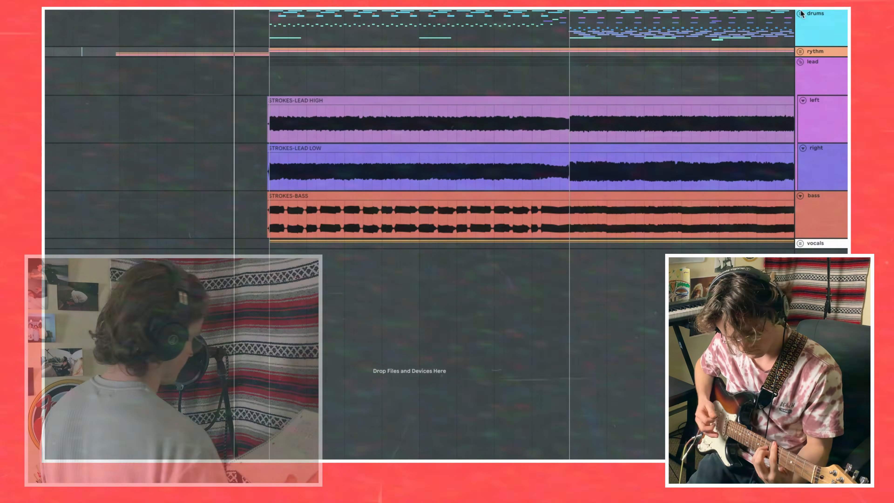
{"action": "left_click", "coordinate": [799, 14]}
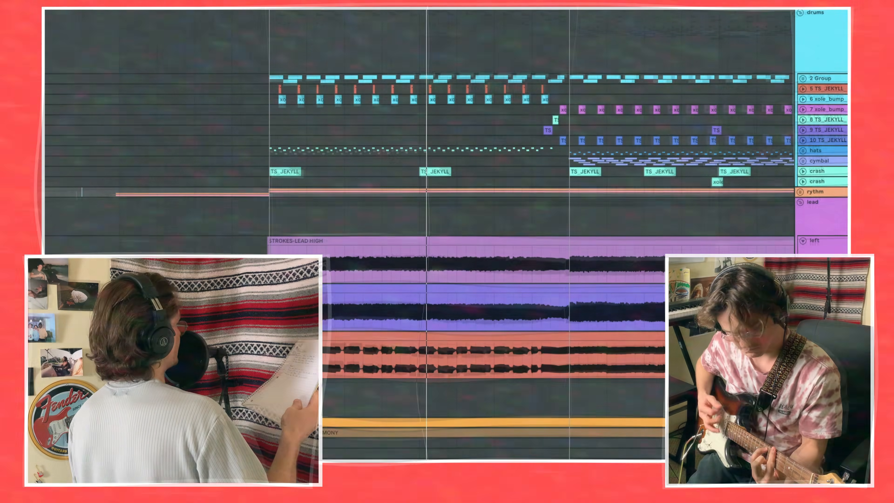
Step: Expand the main vocal track in the vocals group and collapse the lead group
{"action": "left_click", "coordinate": [803, 422]}
{"action": "scroll", "coordinate": [802, 422], "scroll_direction": "down", "scroll_amount": 2}
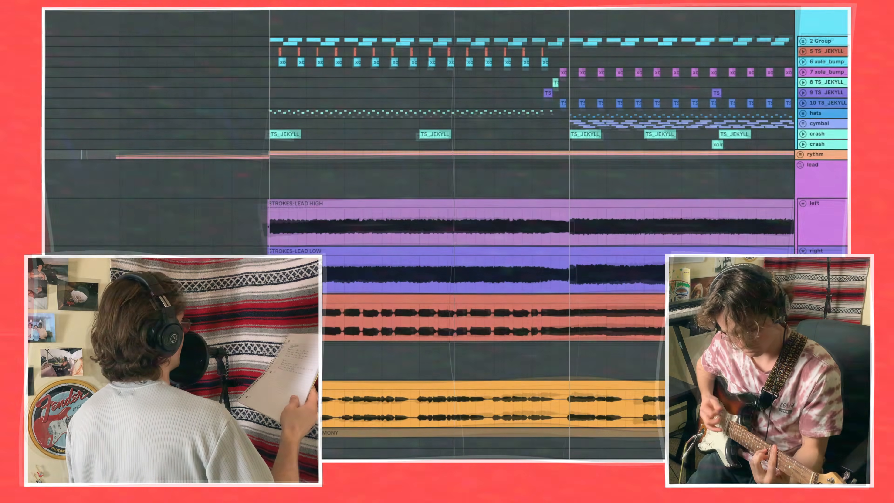
{"action": "left_click", "coordinate": [800, 165]}
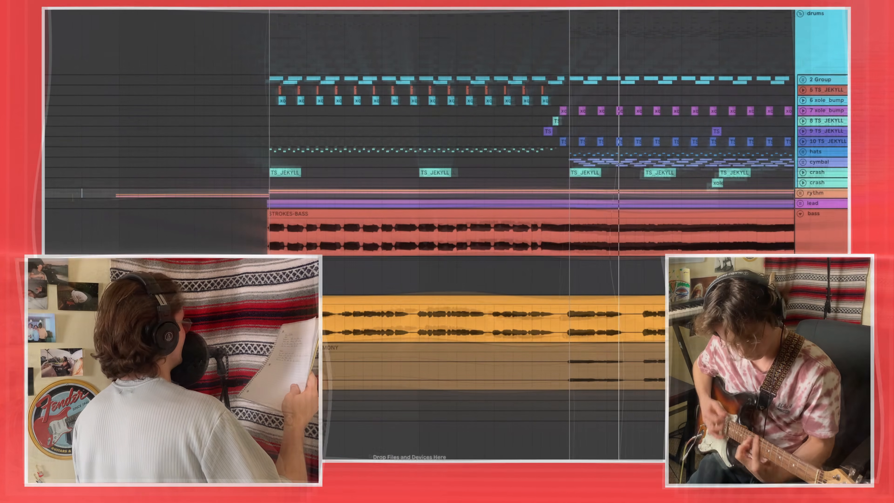
Step: Collapse the bass track and vocals group and expand the rythm group further along the arrangement
{"action": "left_click_drag", "start_coordinate": [698, 7], "coordinate": [475, 7]}
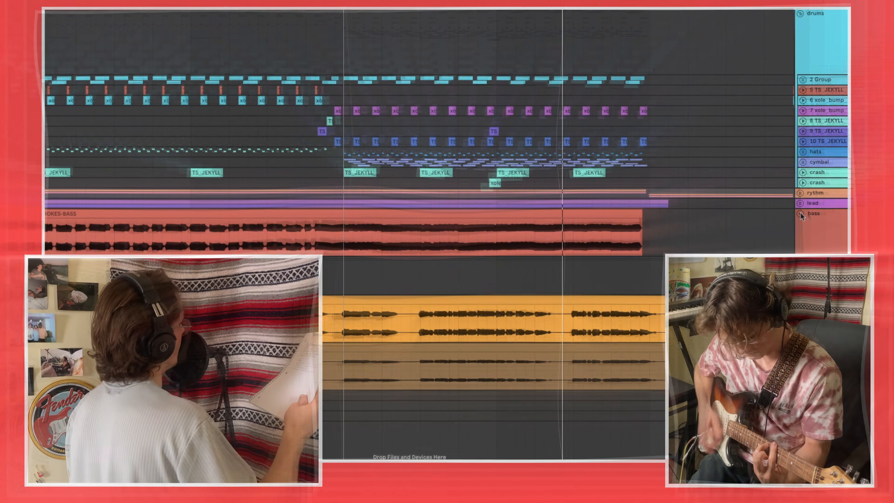
{"action": "left_click", "coordinate": [800, 213]}
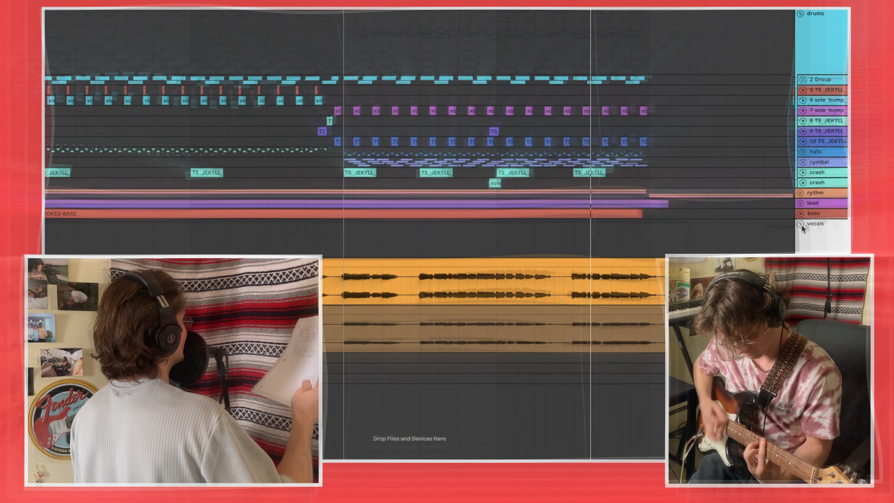
{"action": "left_click", "coordinate": [801, 225]}
{"action": "left_click", "coordinate": [800, 193]}
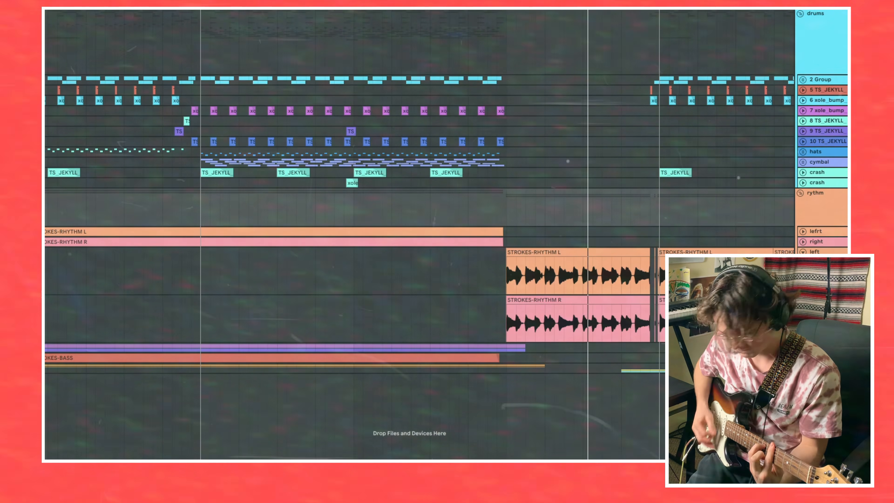
Step: Collapse the drums group and reopen the vocals group to show the xole verse tracks
{"action": "left_click", "coordinate": [800, 13]}
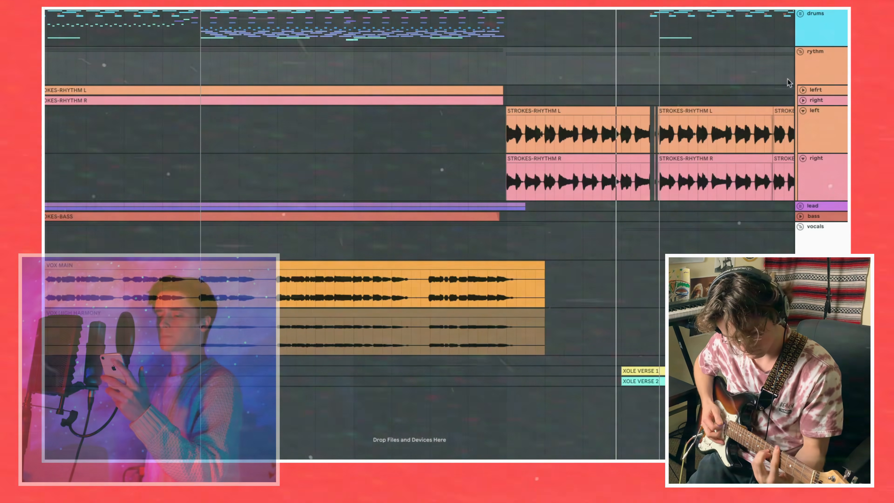
{"action": "left_click", "coordinate": [800, 227]}
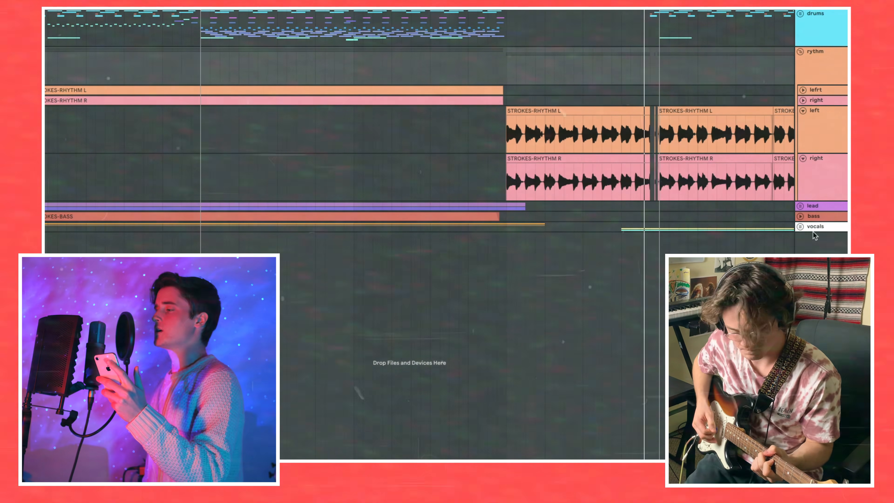
{"action": "left_click", "coordinate": [800, 227]}
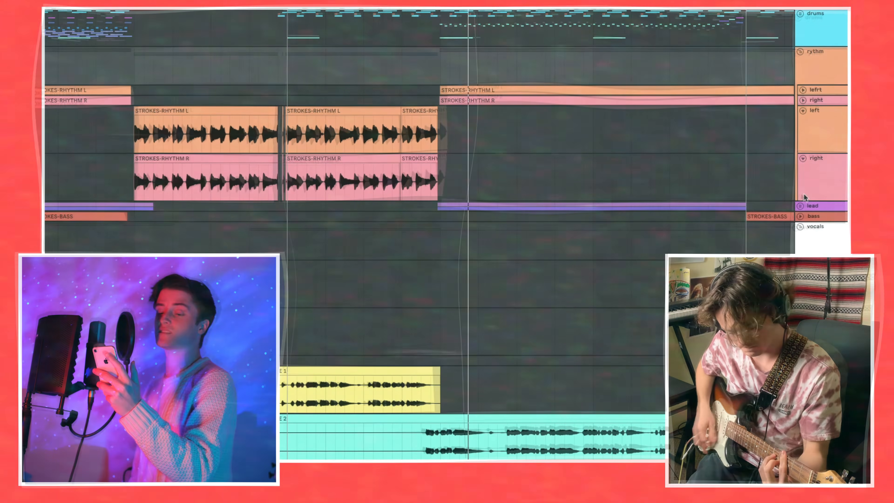
Step: Collapse the rythm group, view the lead group's clips and expand the pre-chorus vocal track
{"action": "left_click", "coordinate": [798, 52]}
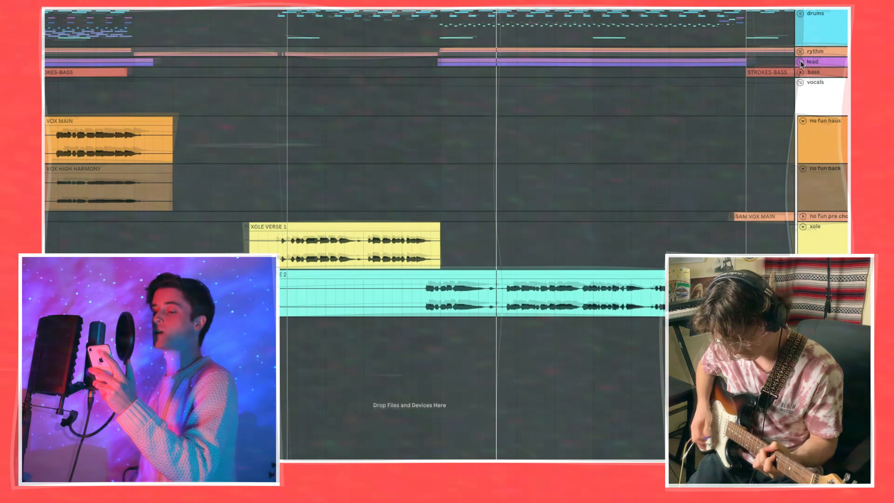
{"action": "left_click", "coordinate": [799, 63]}
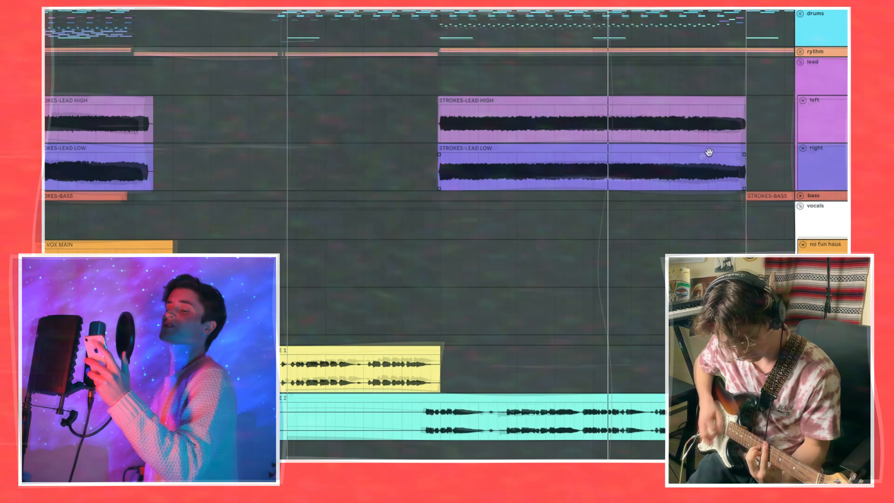
{"action": "left_click", "coordinate": [799, 62]}
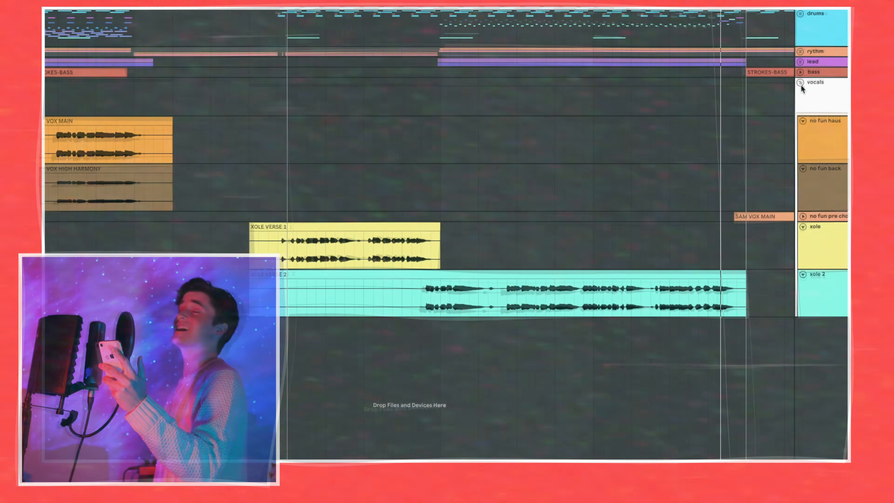
{"action": "left_click", "coordinate": [802, 216]}
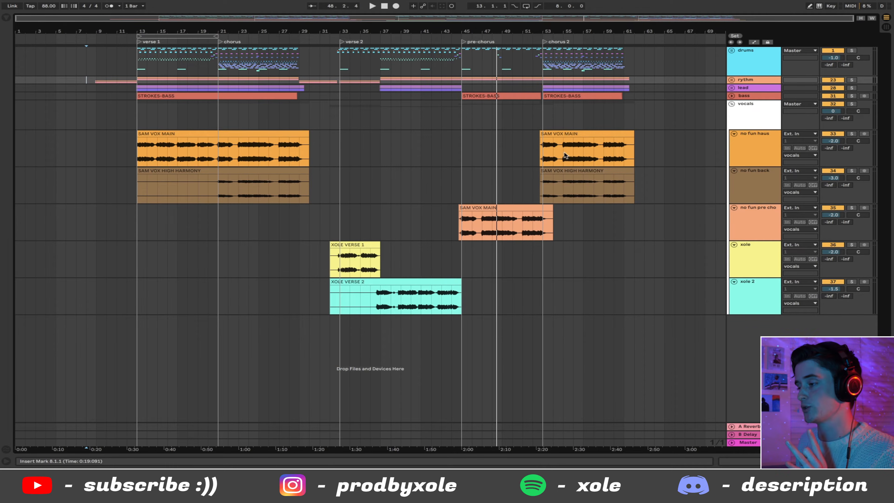
Step: Highlight all vocal clips and inspect the xole template and delay racks on the no fun haus track
{"action": "left_click_drag", "start_coordinate": [123, 114], "coordinate": [644, 303]}
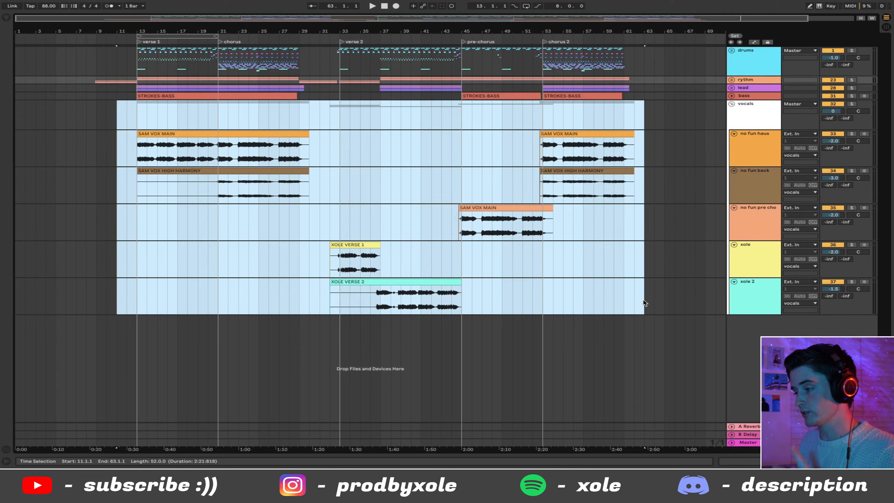
{"action": "double_click", "coordinate": [751, 160]}
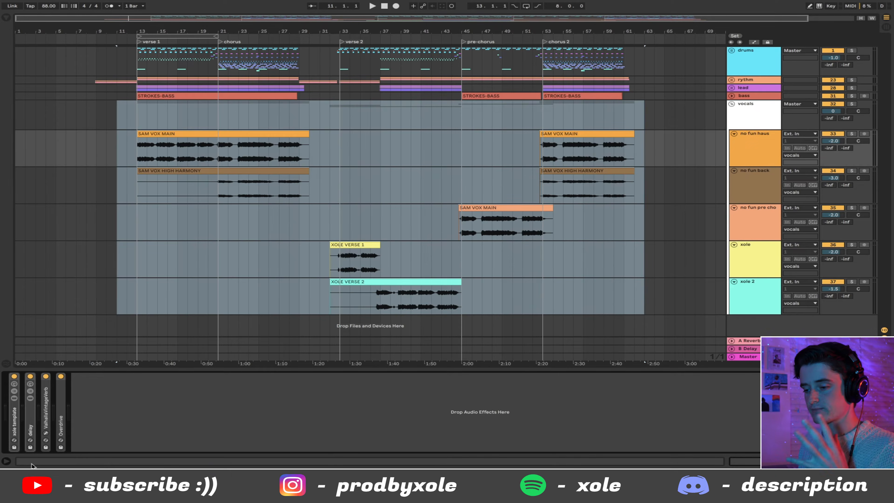
{"action": "double_click", "coordinate": [14, 418]}
{"action": "double_click", "coordinate": [44, 378]}
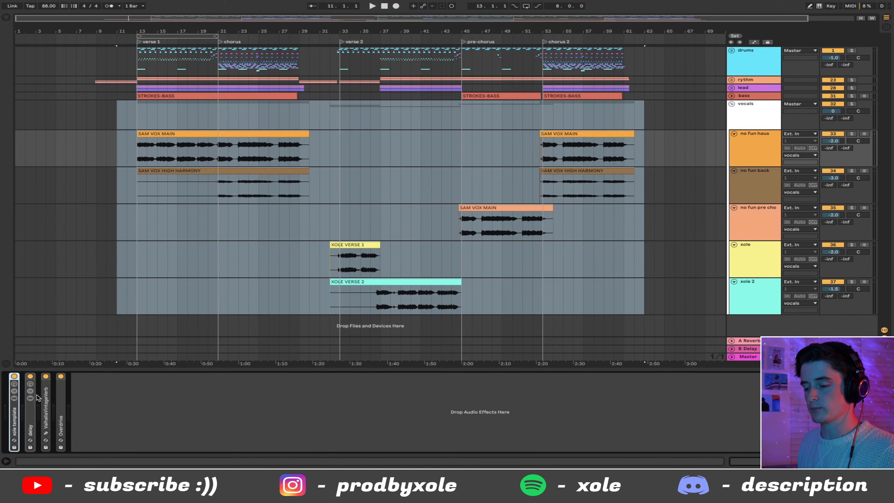
{"action": "double_click", "coordinate": [31, 413]}
{"action": "double_click", "coordinate": [41, 376]}
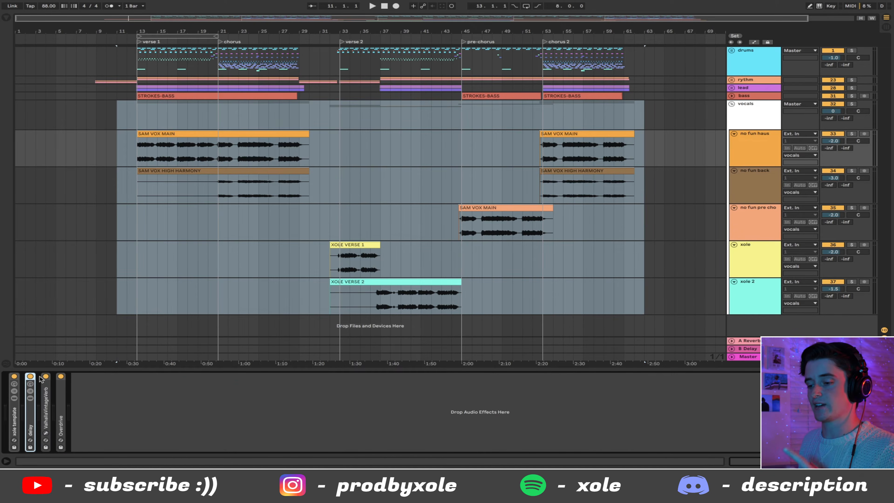
Step: Delete the vocals group with all its vocal tracks from the arrangement
{"action": "left_click_drag", "start_coordinate": [127, 141], "coordinate": [663, 288]}
{"action": "left_click", "coordinate": [755, 119]}
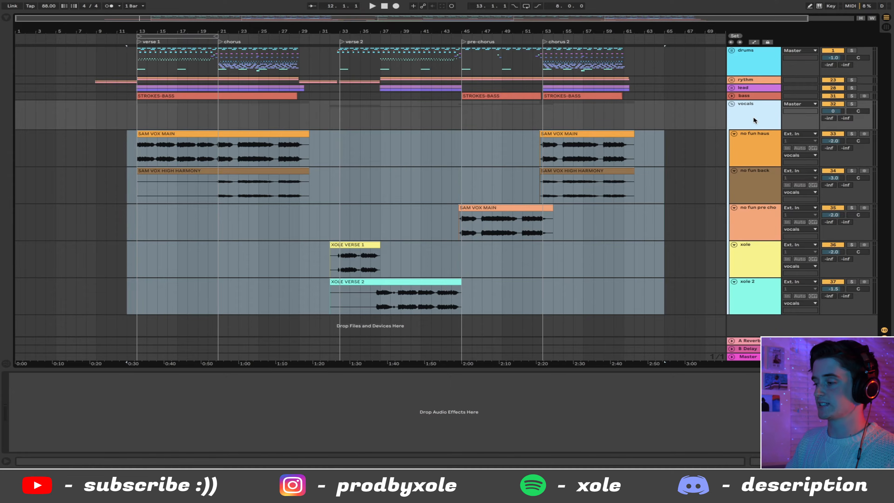
{"action": "key", "text": "Delete"}
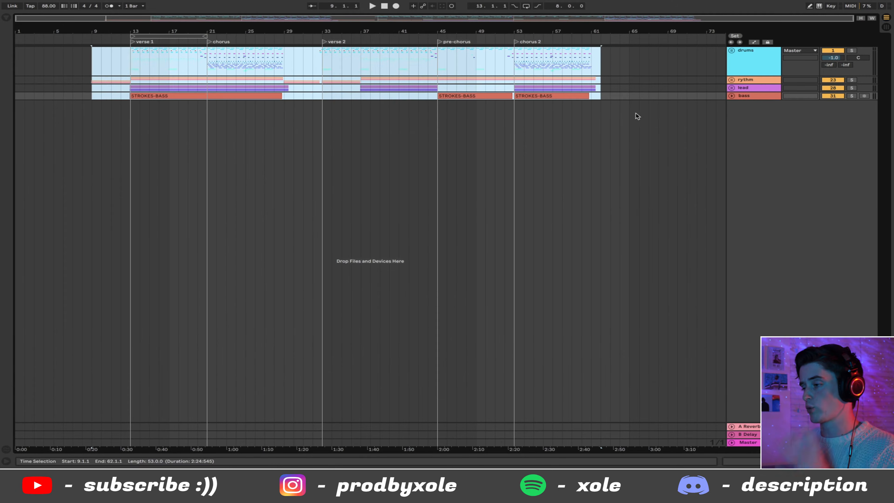
Step: Expand the bass track and the lead and rythm groups to show their clips around verse 1 and the chorus
{"action": "left_click", "coordinate": [767, 100]}
{"action": "left_click", "coordinate": [758, 88]}
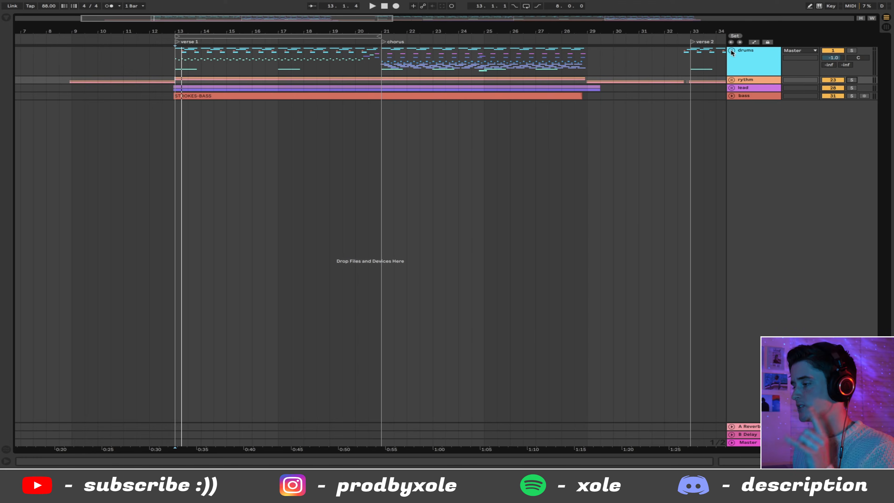
{"action": "left_click", "coordinate": [731, 51]}
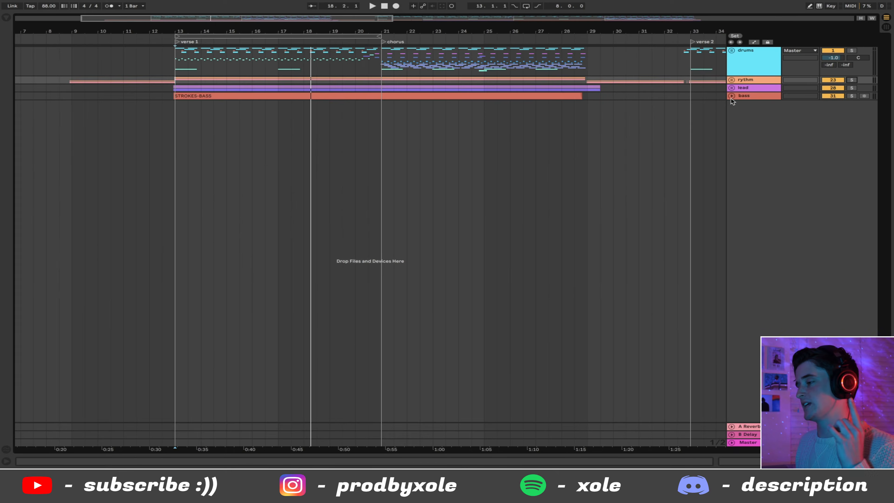
{"action": "left_click", "coordinate": [731, 96]}
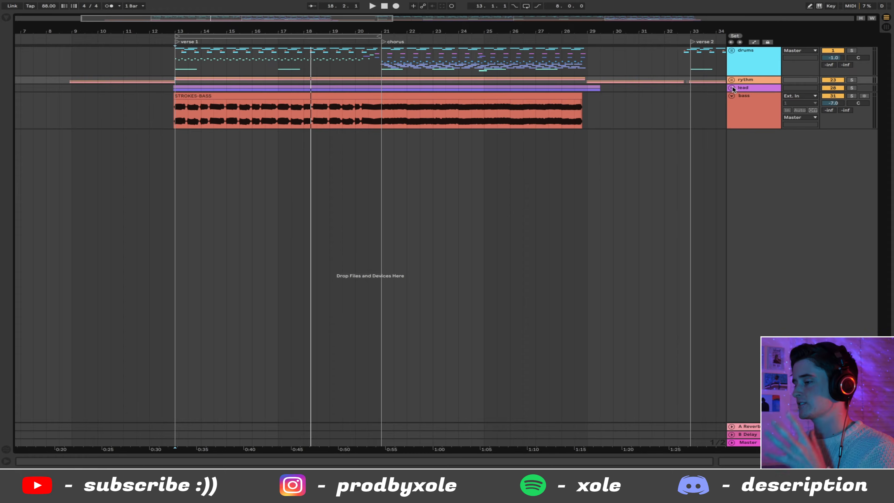
{"action": "left_click", "coordinate": [732, 88]}
{"action": "left_click", "coordinate": [732, 79]}
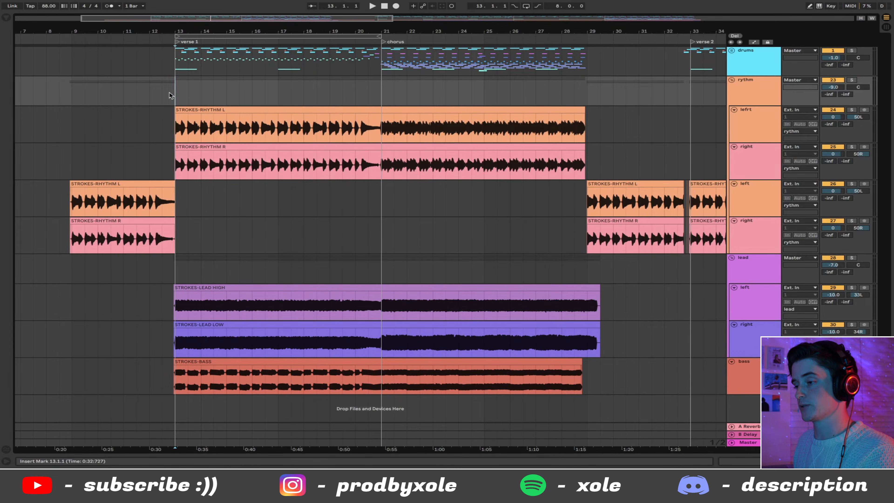
Step: Play the soloed rythm, lead and bass parts from verse 1, then from the chorus at 21.1.1
{"action": "key", "text": "space"}
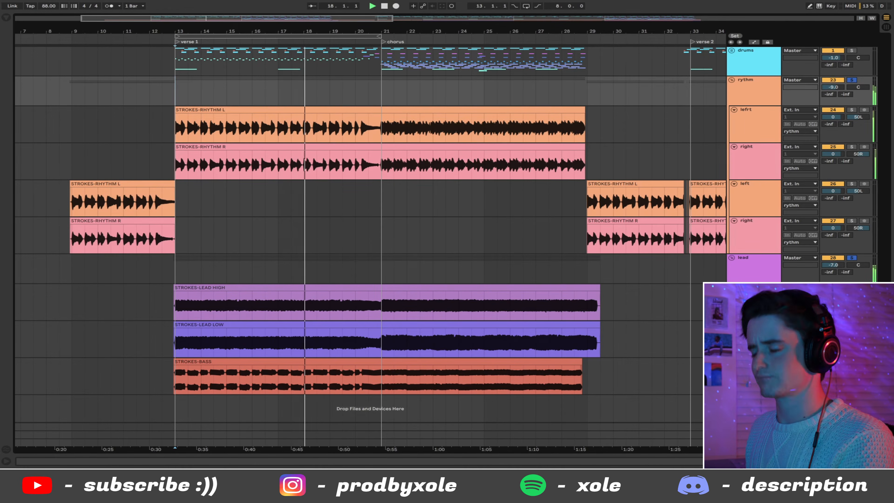
{"action": "left_click", "coordinate": [380, 203]}
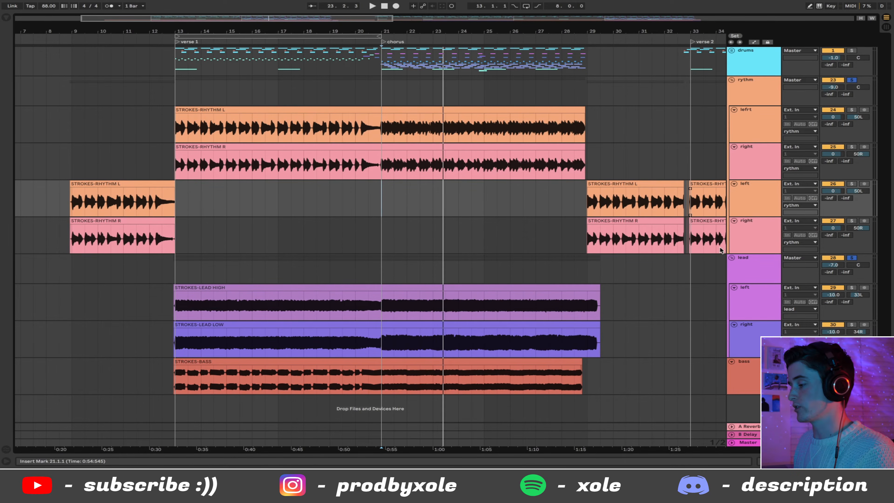
Step: Collapse the lead and bass tracks and highlight the STROKES-RHYTHM L and R clips spanning verse 1 and the chorus
{"action": "left_click", "coordinate": [731, 257]}
{"action": "left_click", "coordinate": [732, 266]}
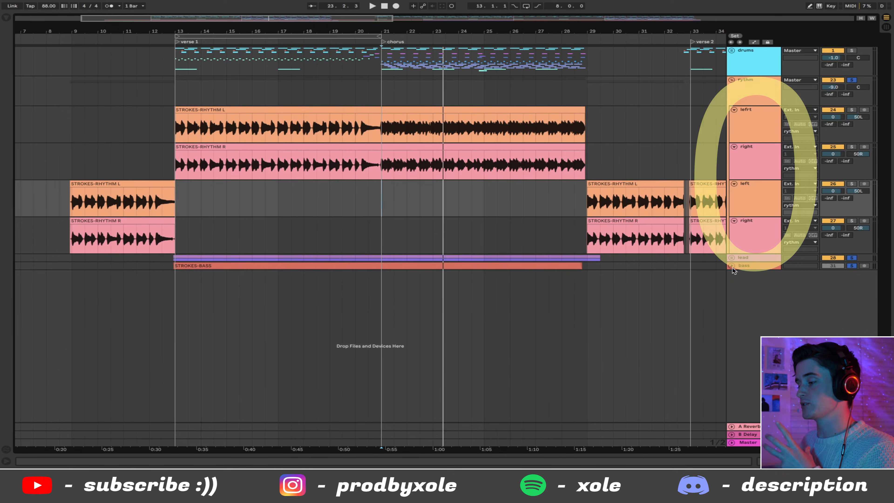
{"action": "left_click_drag", "start_coordinate": [162, 119], "coordinate": [622, 163]}
{"action": "left_click_drag", "start_coordinate": [162, 119], "coordinate": [596, 156]}
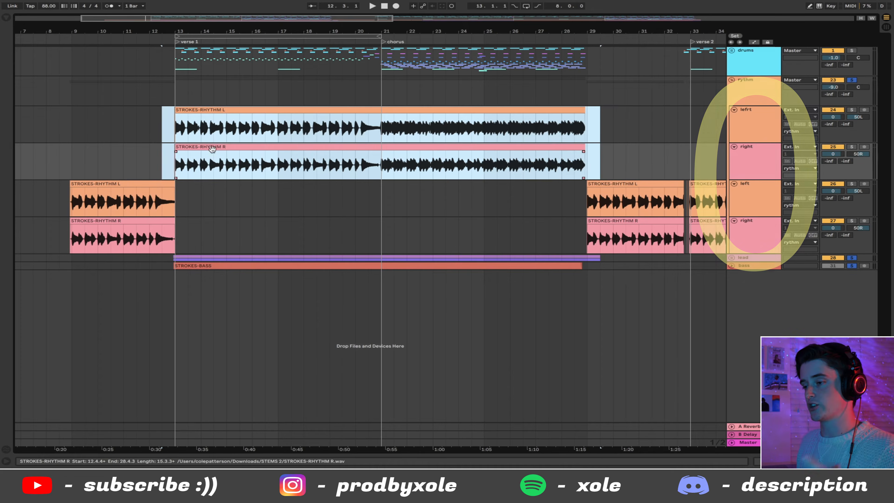
{"action": "left_click", "coordinate": [167, 126]}
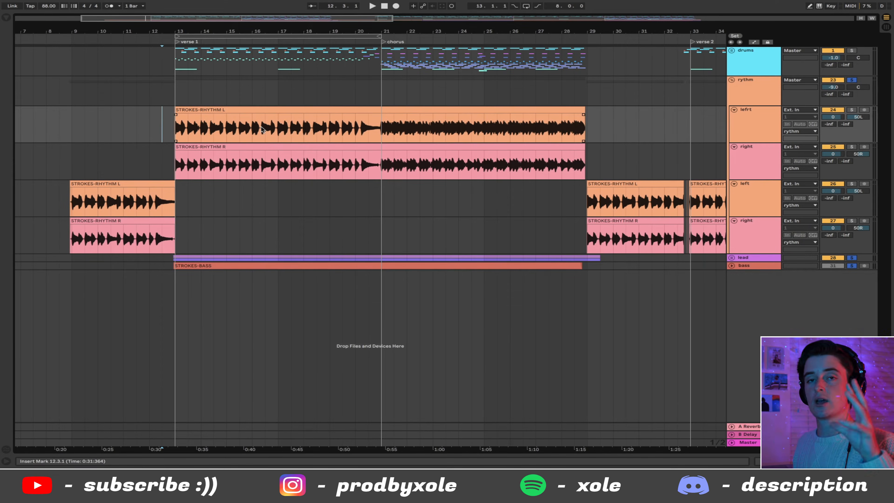
{"action": "left_click_drag", "start_coordinate": [171, 130], "coordinate": [638, 165]}
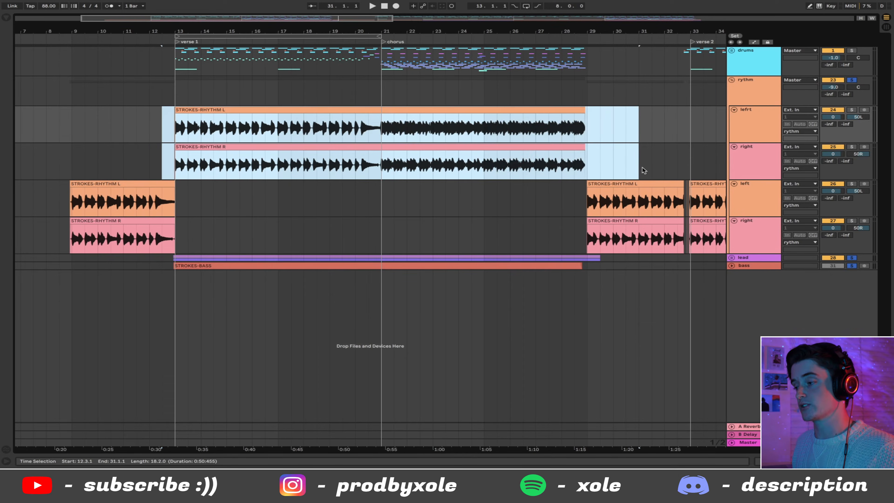
{"action": "left_click", "coordinate": [598, 160]}
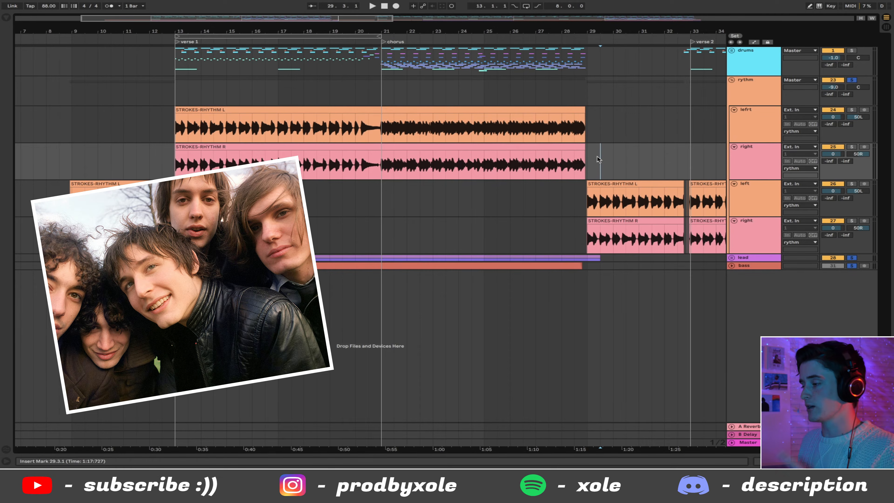
Step: Place the insert mark at 12.3.1, just before verse 1, and solo the first left rhythm guitar track
{"action": "left_click", "coordinate": [599, 129]}
{"action": "left_click", "coordinate": [153, 122]}
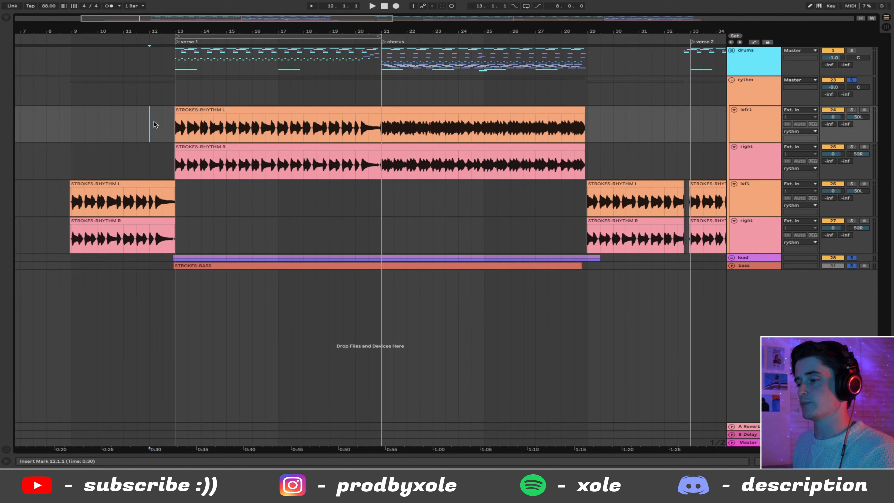
{"action": "left_click", "coordinate": [163, 125]}
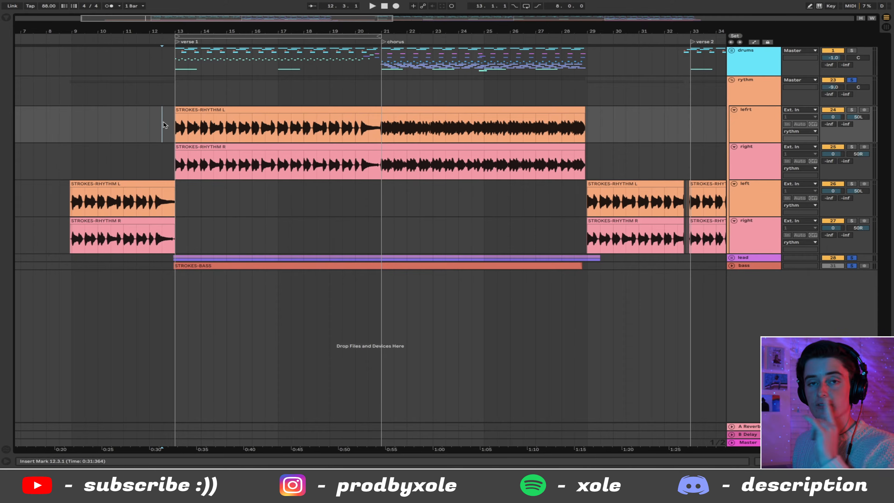
{"action": "left_click", "coordinate": [852, 110]}
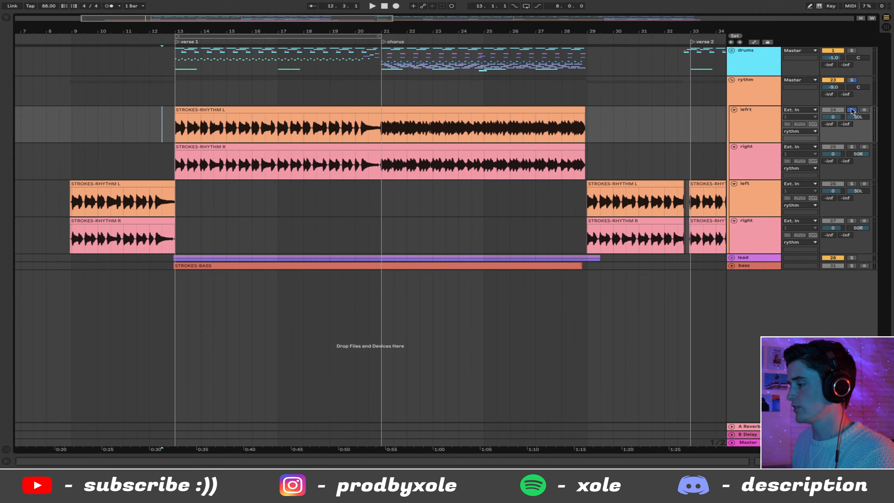
Step: Go through the four left and right rhythm guitar tracks in turn, finishing on their rythm group track
{"action": "left_click", "coordinate": [750, 118]}
{"action": "left_click", "coordinate": [749, 147]}
{"action": "left_click", "coordinate": [748, 194]}
{"action": "left_click", "coordinate": [749, 231]}
{"action": "left_click", "coordinate": [747, 123]}
{"action": "left_click", "coordinate": [747, 94]}
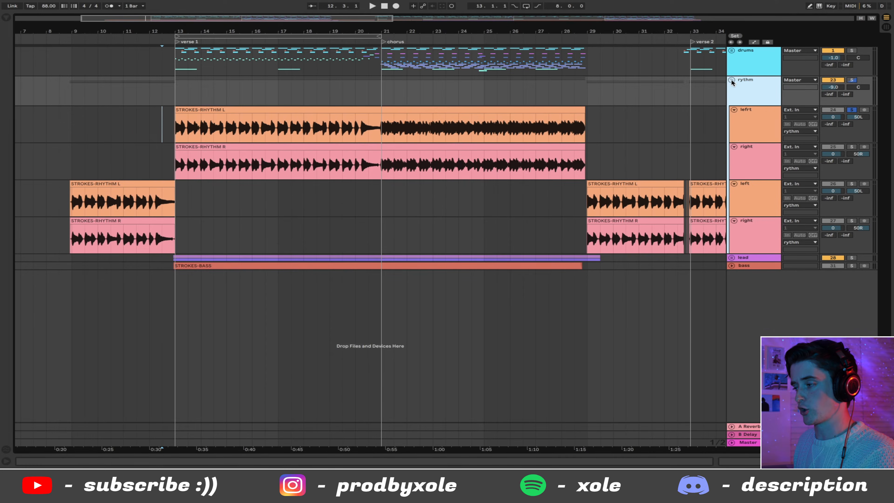
Step: Briefly unfold the lead group to view its STROKES-LEAD HIGH and LOW clips, then fold it again
{"action": "left_click", "coordinate": [731, 80]}
{"action": "left_click", "coordinate": [731, 81]}
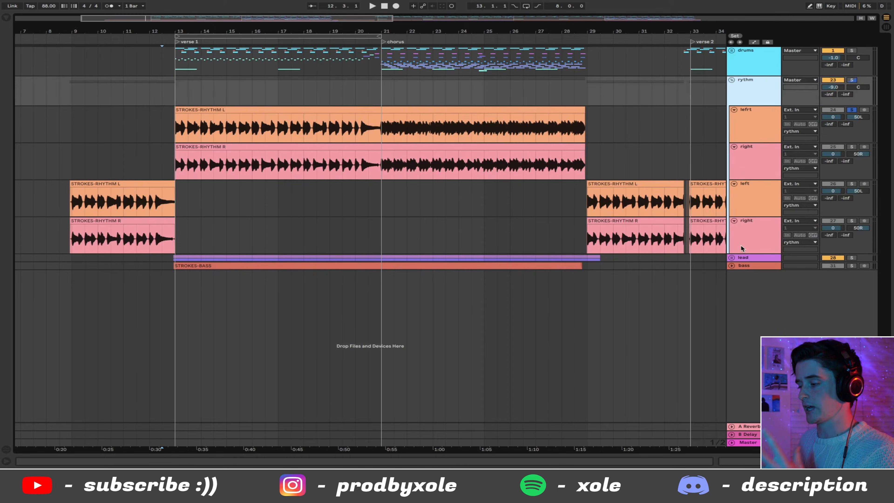
{"action": "left_click", "coordinate": [734, 258]}
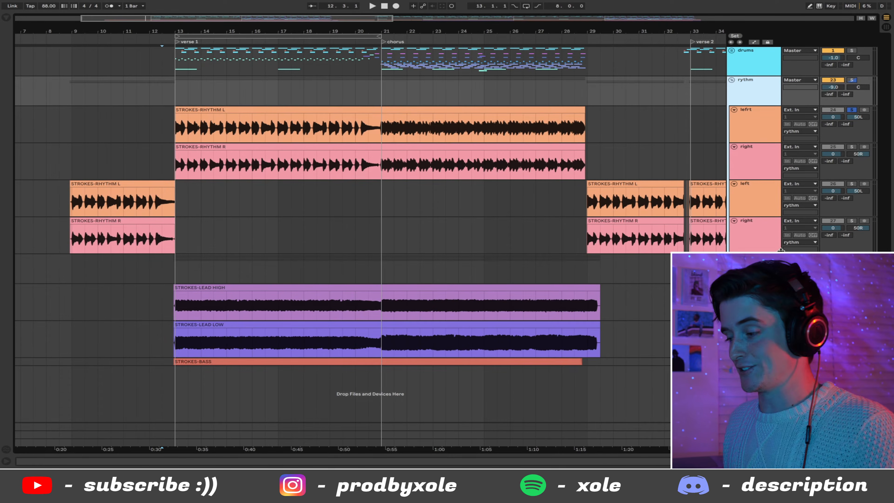
{"action": "left_click", "coordinate": [731, 257]}
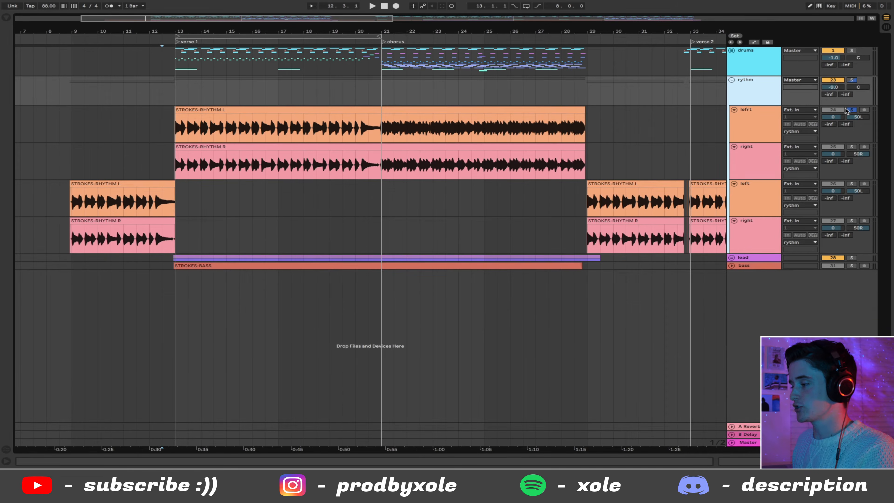
Step: Correct the misspelled name of the first rhythm guitar track to "left"
{"action": "left_click", "coordinate": [747, 117]}
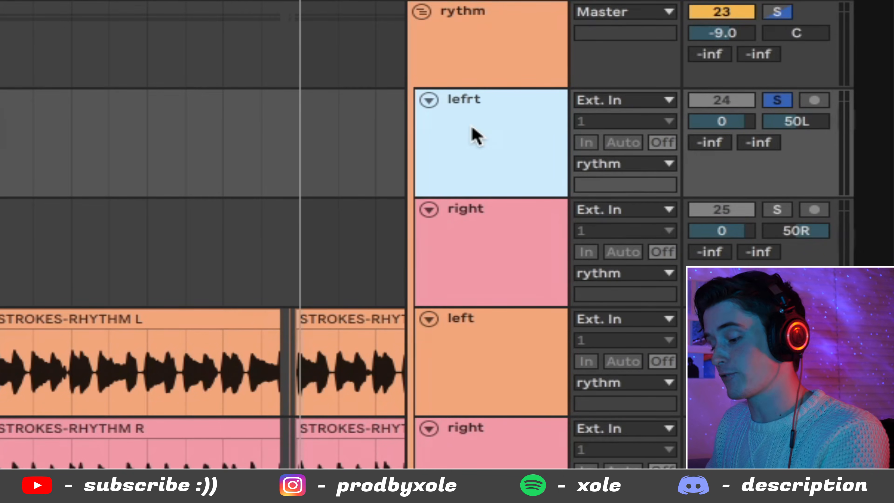
{"action": "key", "text": "ctrl+r"}
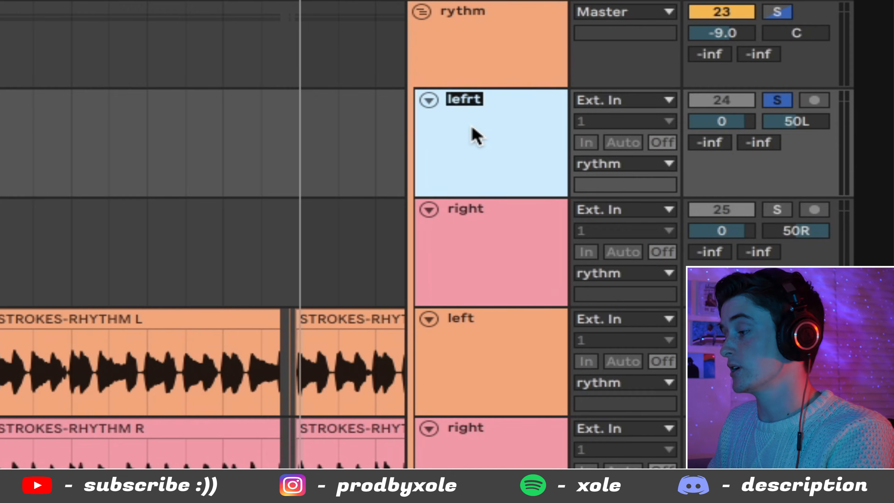
{"action": "type", "text": "left"}
{"action": "key", "text": "Return"}
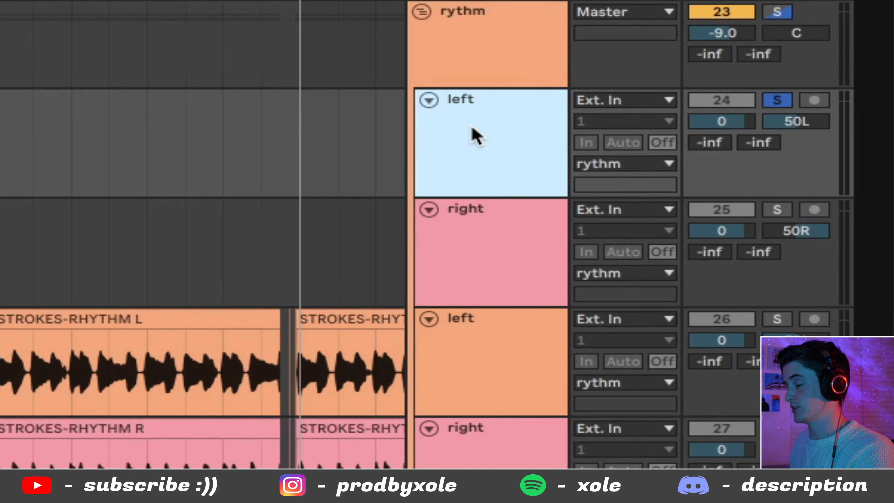
Step: Play the soloed STROKES-RHYTHM L clip from the start of verse 1 for about a bar, then stop playback
{"action": "left_click", "coordinate": [318, 108]}
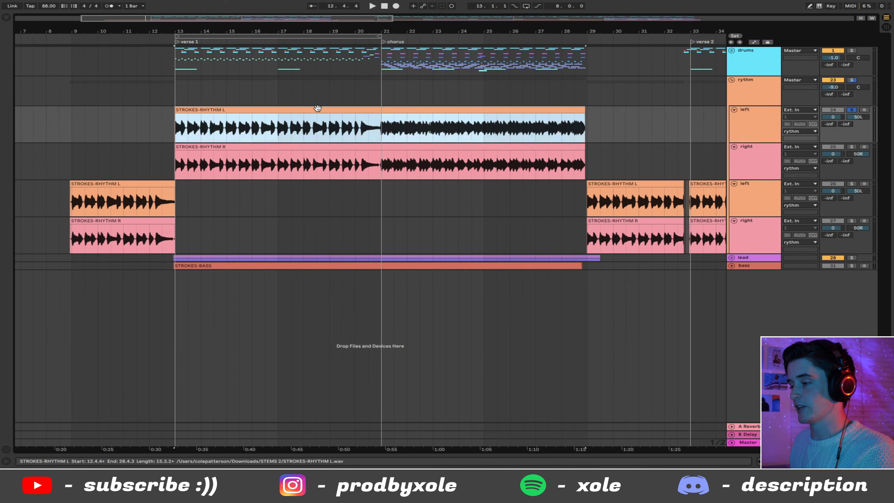
{"action": "key", "text": "space"}
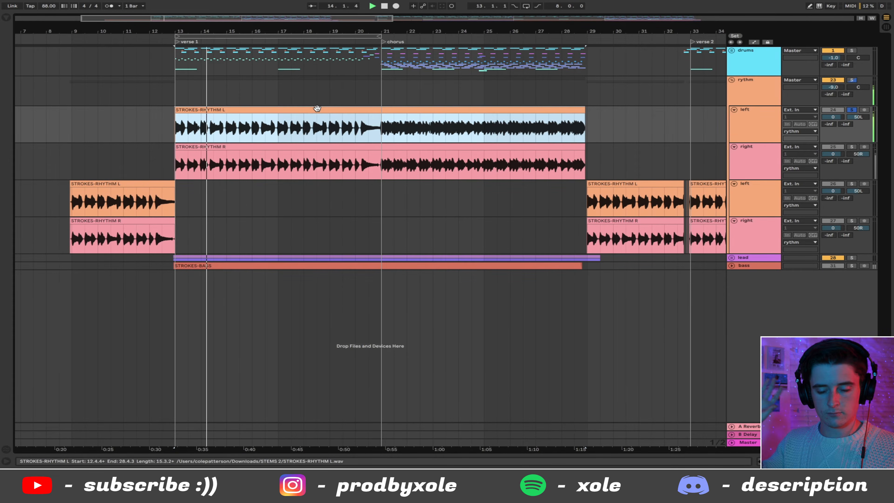
{"action": "key", "text": "space"}
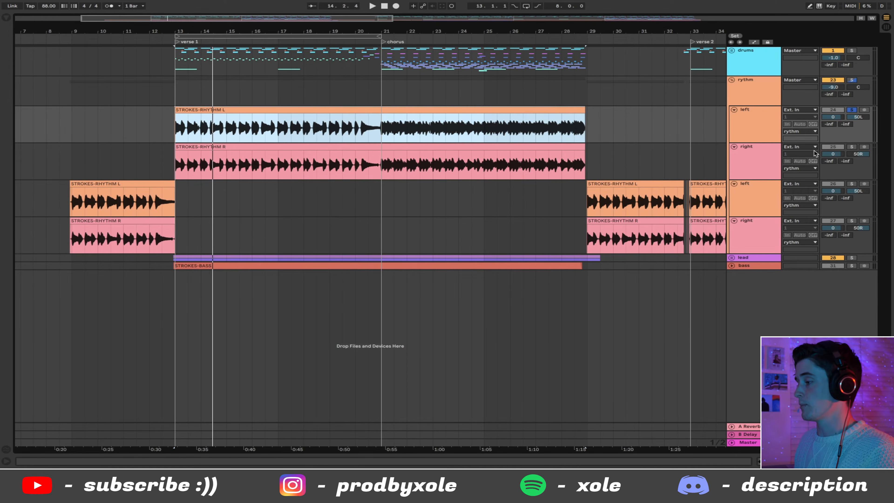
Step: Solo the first right rhythm track instead of the left and play its STROKES-RHYTHM R clip from verse 1
{"action": "left_click", "coordinate": [852, 146]}
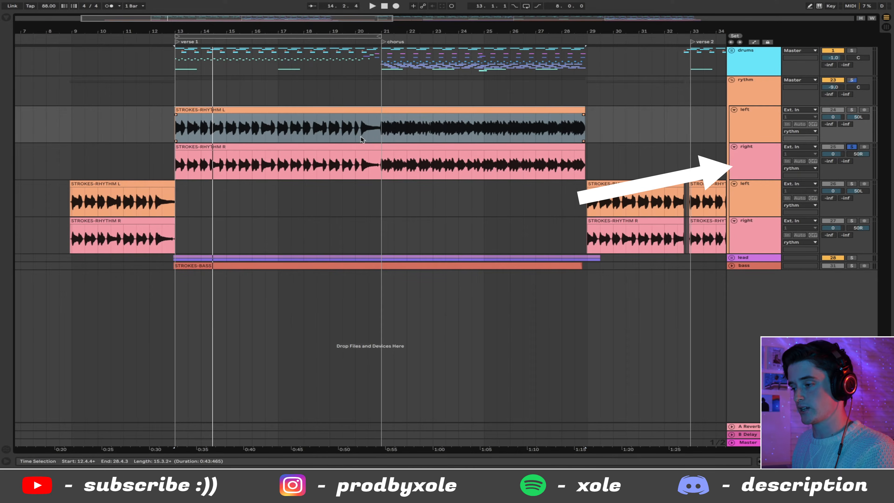
{"action": "left_click", "coordinate": [361, 144]}
{"action": "key", "text": "space"}
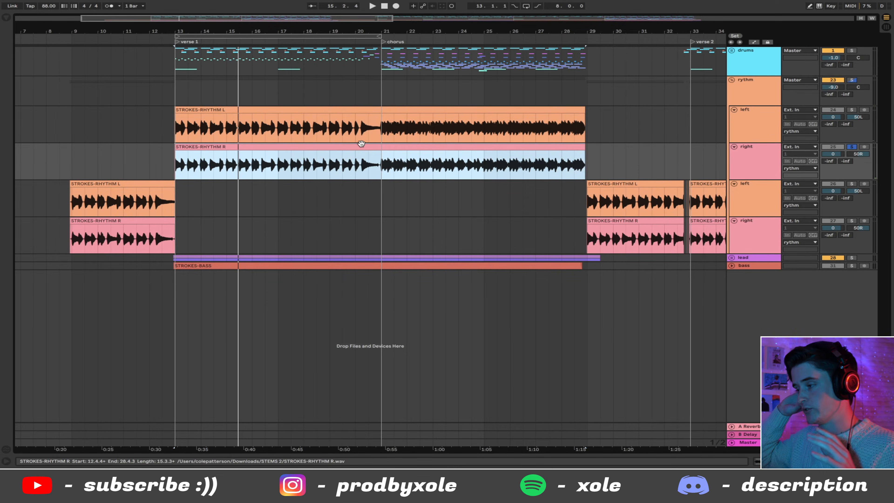
Step: Solo the first left rhythm track and add the Chorus audio effect to its empty device chain
{"action": "left_click", "coordinate": [855, 109]}
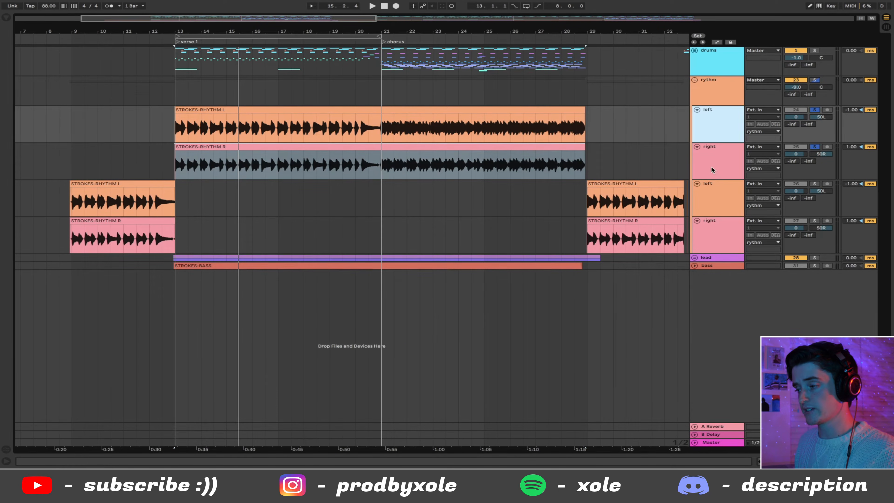
{"action": "double_click", "coordinate": [715, 128]}
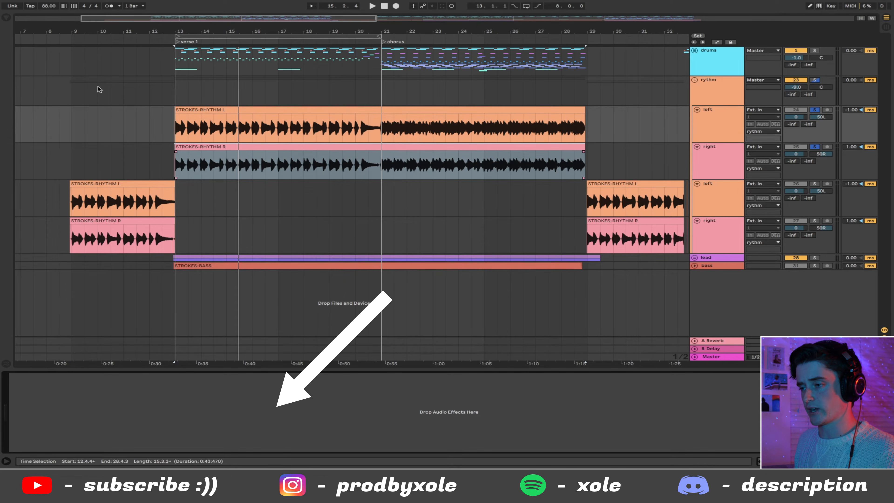
{"action": "left_click", "coordinate": [6, 17]}
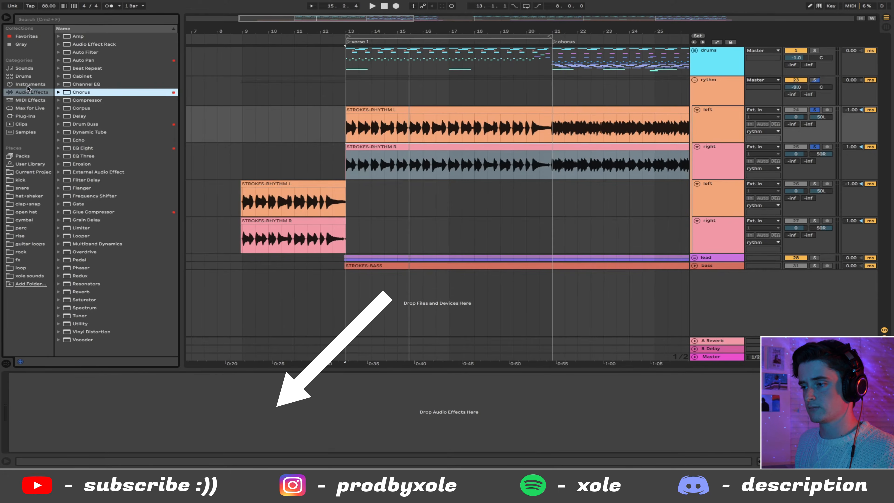
{"action": "left_click", "coordinate": [29, 84]}
{"action": "left_click", "coordinate": [32, 93]}
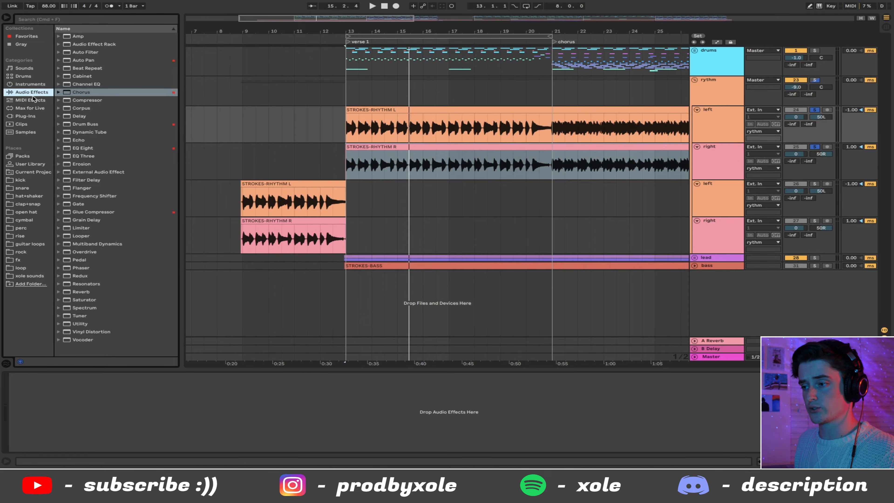
{"action": "left_click_drag", "start_coordinate": [82, 93], "coordinate": [172, 419]}
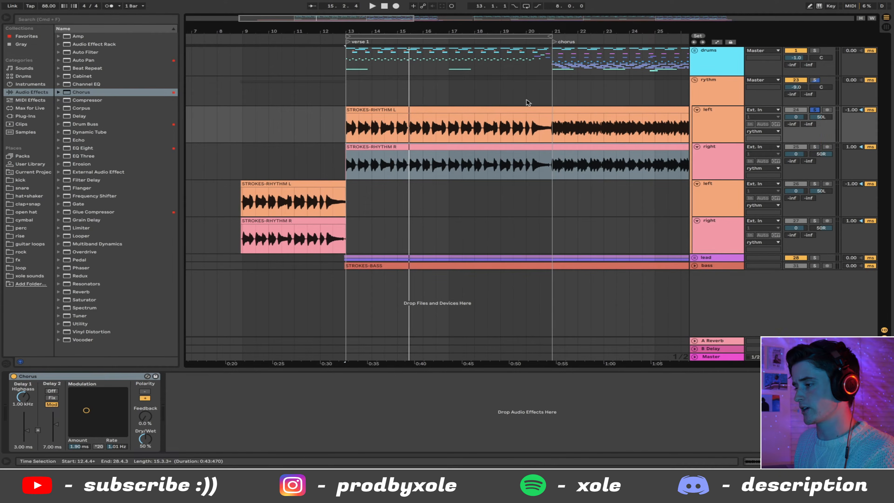
Step: Play the left rhythm clip with Chorus Dry/Wet set to 100%, then remove the Chorus from the track
{"action": "left_click", "coordinate": [471, 108]}
{"action": "key", "text": "space"}
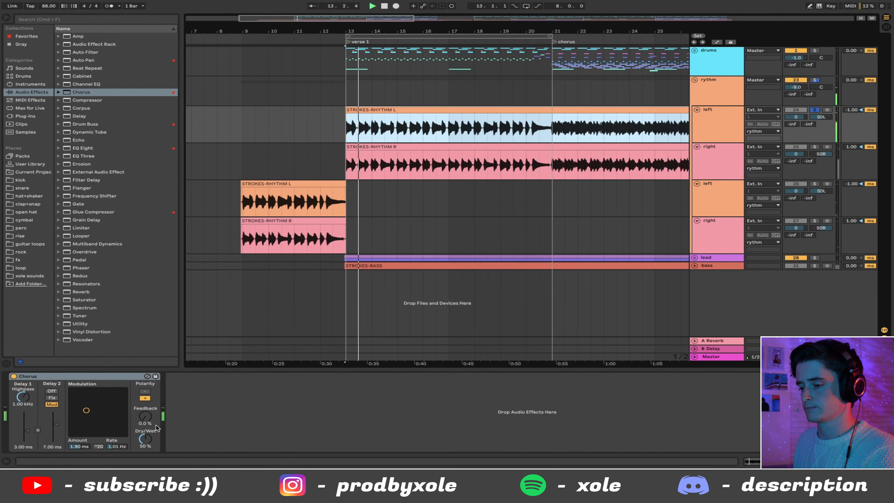
{"action": "left_click_drag", "start_coordinate": [146, 439], "coordinate": [145, 412]}
{"action": "left_click", "coordinate": [118, 379]}
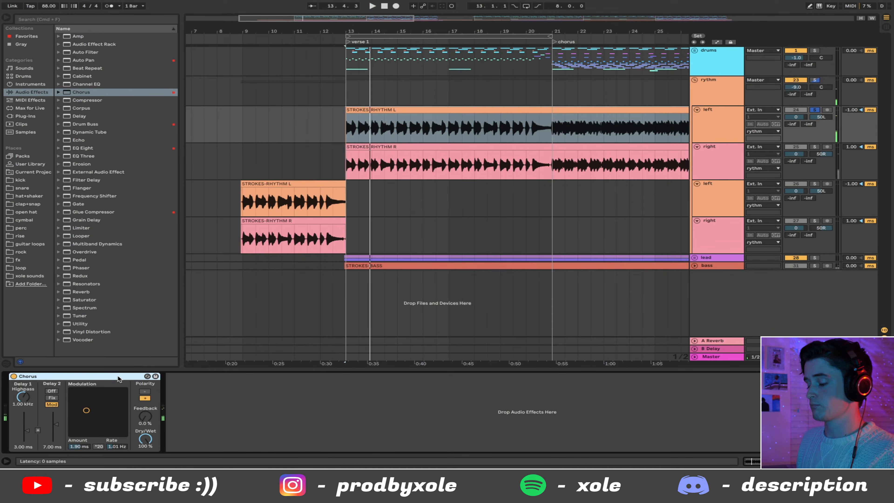
{"action": "key", "text": "Delete"}
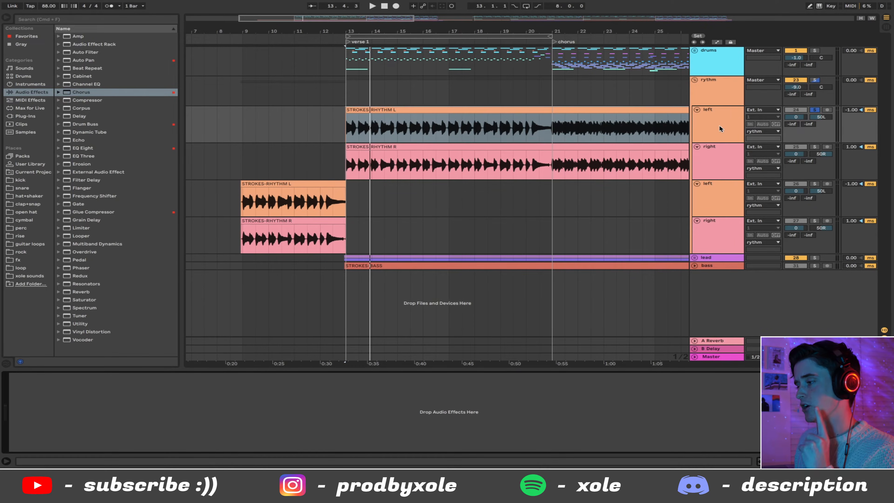
Step: Examine the rythm group's EQ Eight curve and the low-mid and upper-mid bands in its Pro-Q 3, then close the plug-in window
{"action": "left_click", "coordinate": [706, 93]}
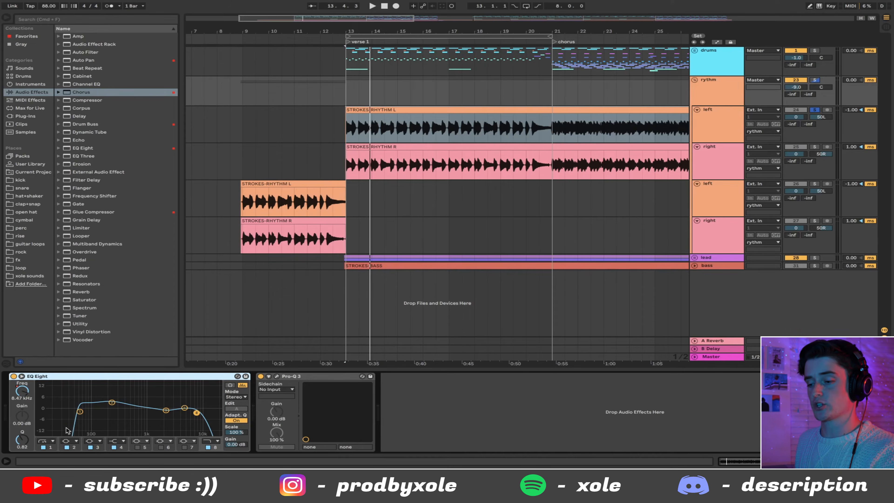
{"action": "left_click", "coordinate": [286, 378]}
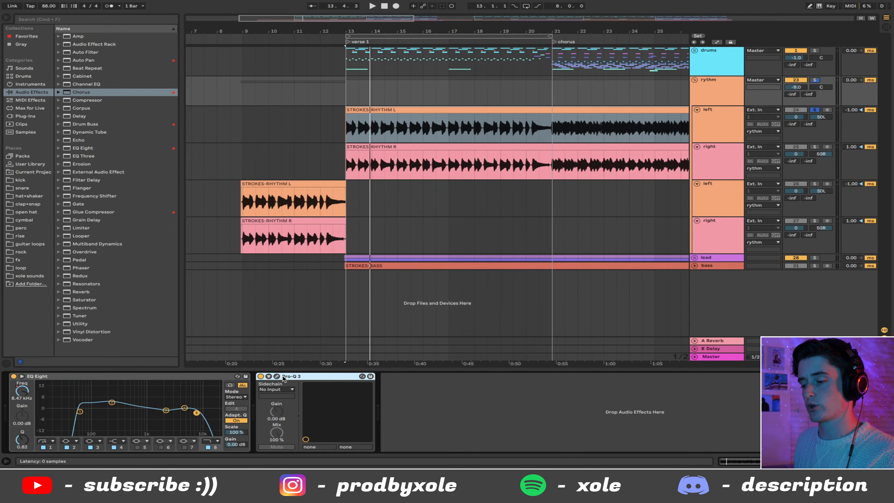
{"action": "left_click", "coordinate": [277, 376]}
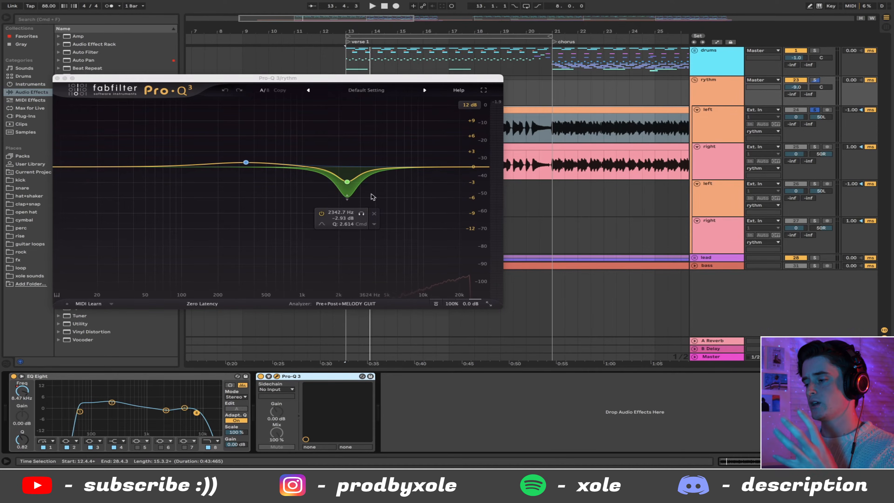
{"action": "left_click", "coordinate": [246, 162]}
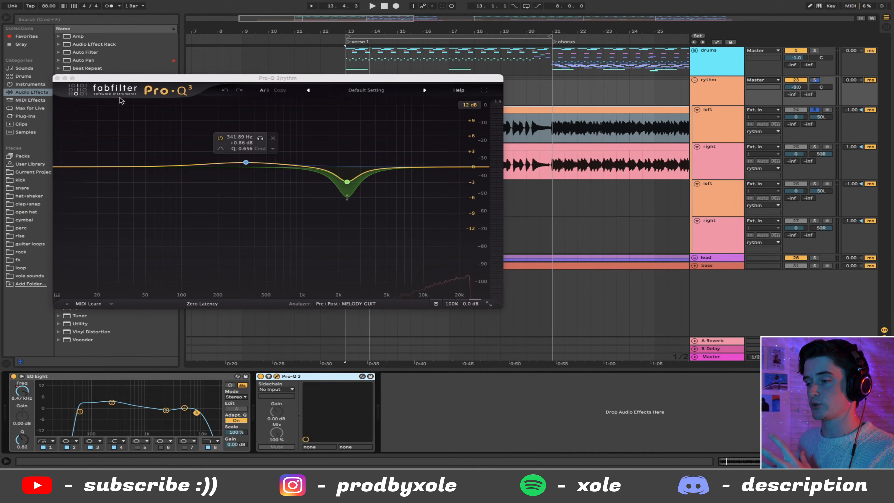
{"action": "left_click", "coordinate": [57, 78]}
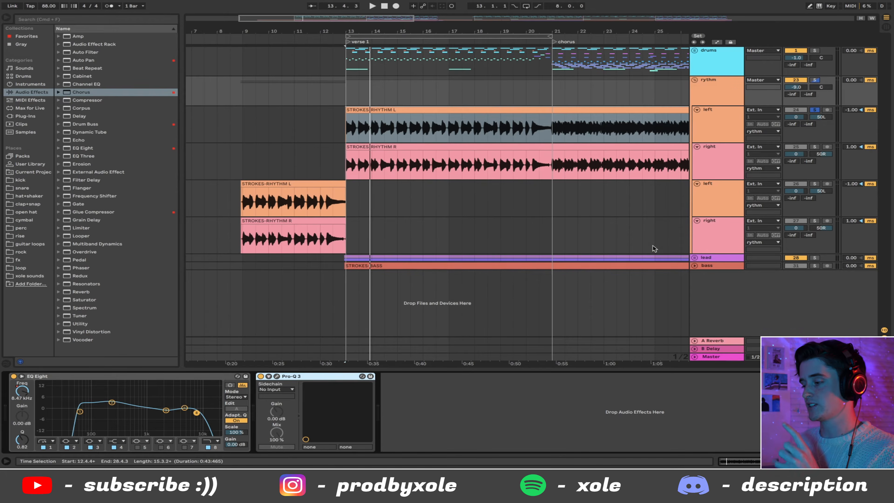
Step: Examine the EQ bands in the lead group's Pro-Q 3, then hide the plug-in window
{"action": "left_click", "coordinate": [705, 258]}
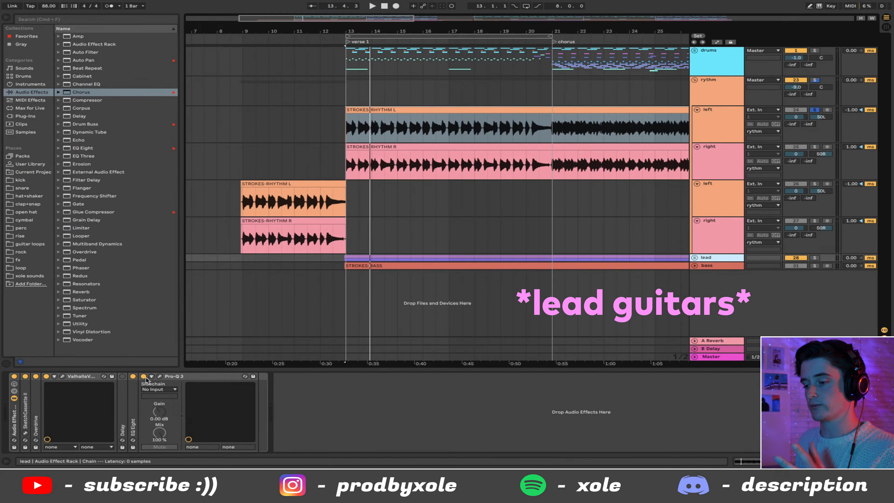
{"action": "left_click", "coordinate": [159, 376]}
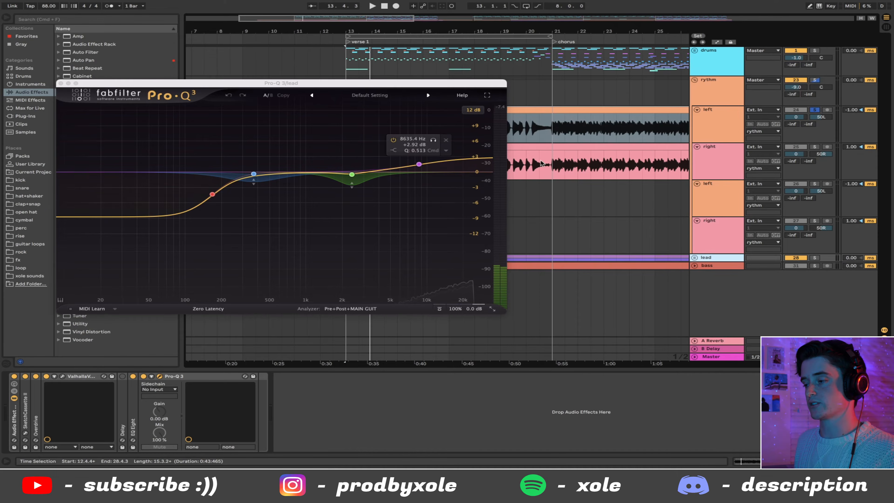
{"action": "key", "text": "super+alt+p"}
Step: Solo the whole rythm group and play its left and right guitars together from the start of verse 1
{"action": "left_click", "coordinate": [814, 80]}
{"action": "left_click", "coordinate": [711, 92]}
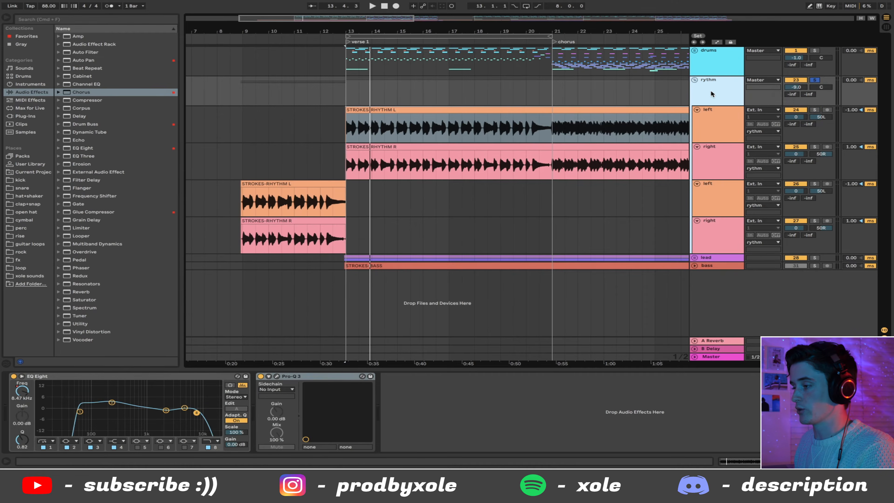
{"action": "left_click", "coordinate": [404, 109]}
{"action": "key", "text": "space"}
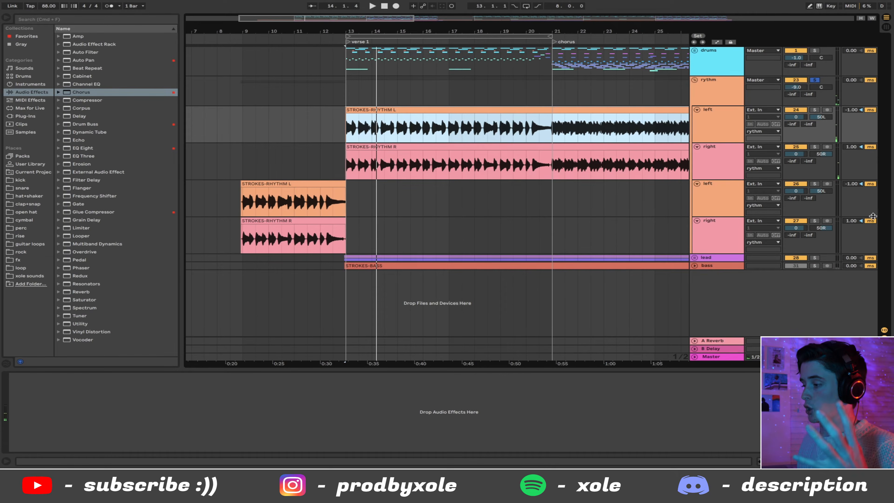
Step: Hide the track delay controls and the browser, and place the insert mark at 13.1.1 on the rythm group
{"action": "left_click", "coordinate": [884, 353]}
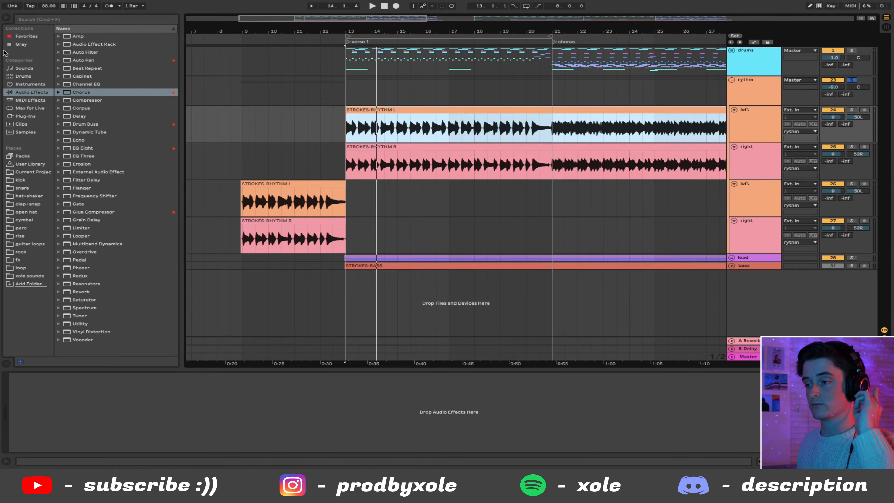
{"action": "left_click", "coordinate": [7, 18]}
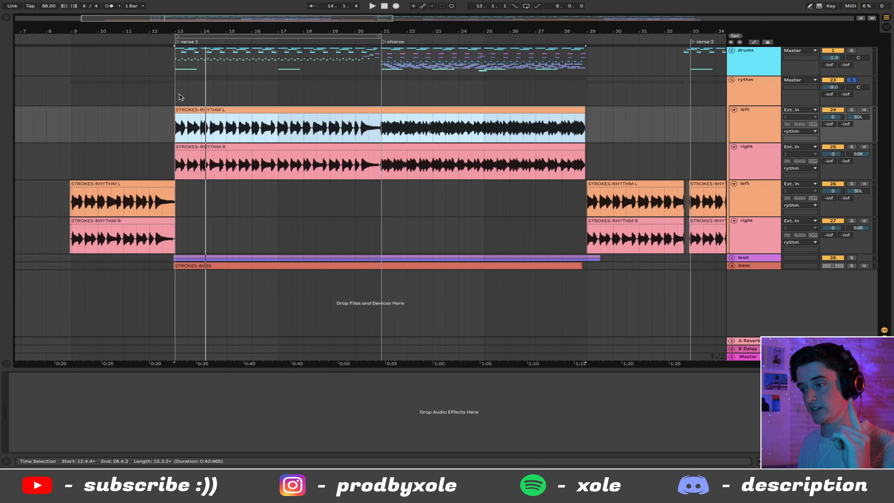
{"action": "left_click", "coordinate": [179, 97]}
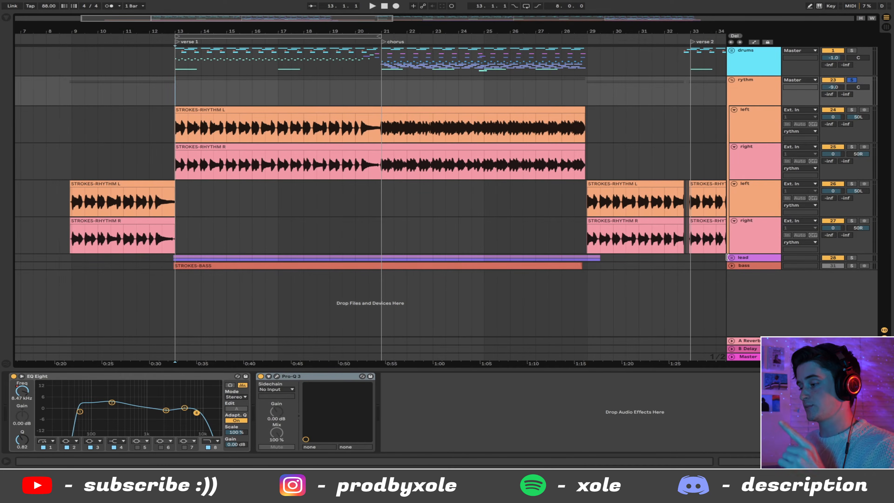
Step: Unfold the lead group, fold the rythm group, and play from the start of the STROKES-LEAD HIGH clip
{"action": "left_click", "coordinate": [731, 258]}
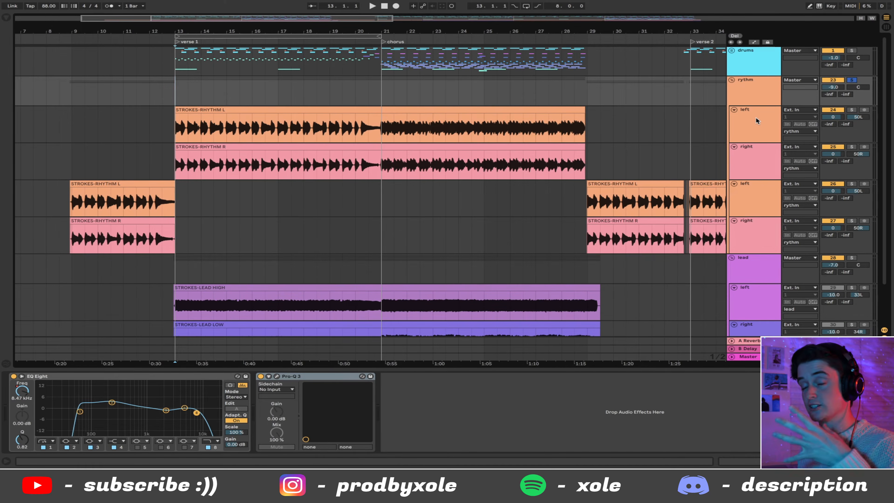
{"action": "left_click", "coordinate": [731, 80]}
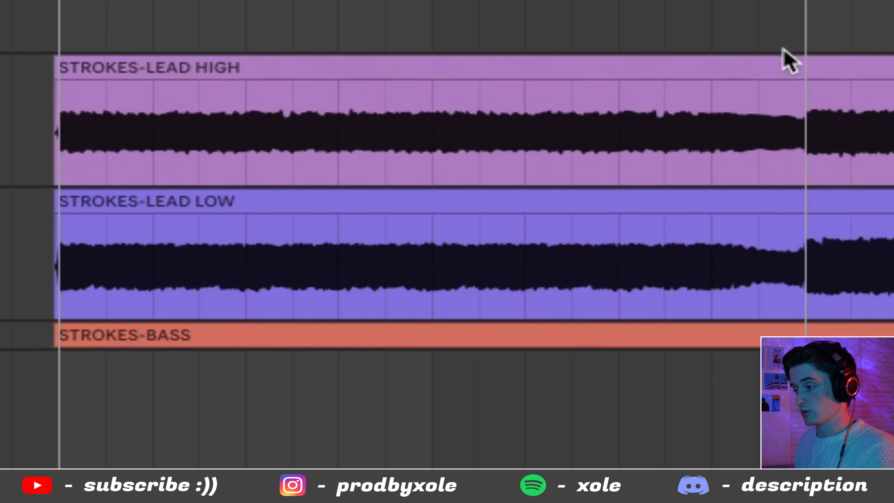
{"action": "left_click", "coordinate": [776, 58]}
{"action": "key", "text": "space"}
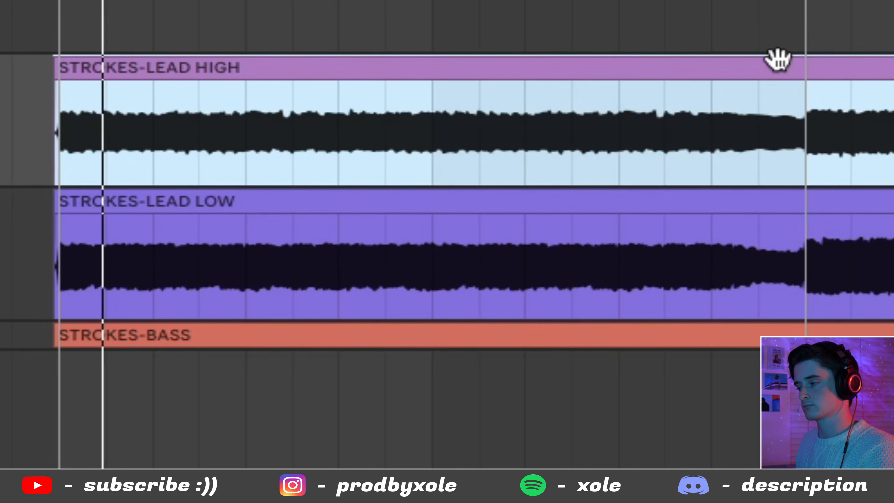
Step: Check the panning of the lead group's left and right tracks, and bring up the rythm group's effects
{"action": "left_click", "coordinate": [890, 26]}
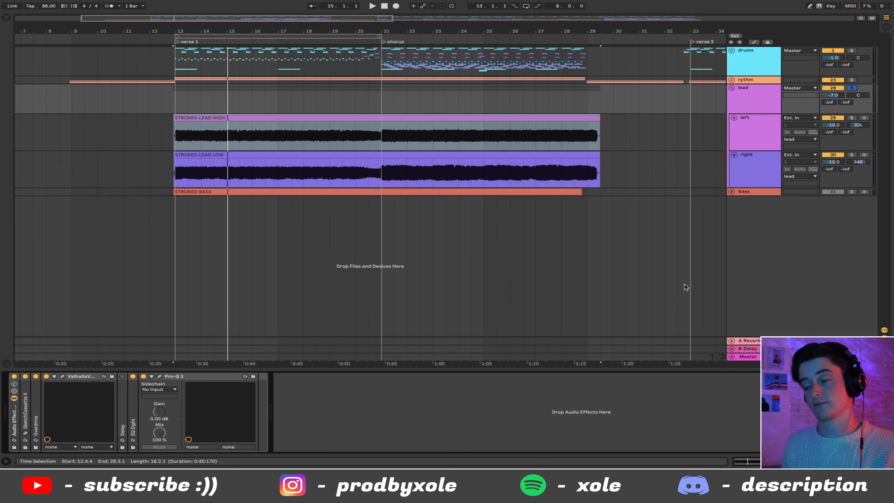
{"action": "left_click", "coordinate": [752, 141]}
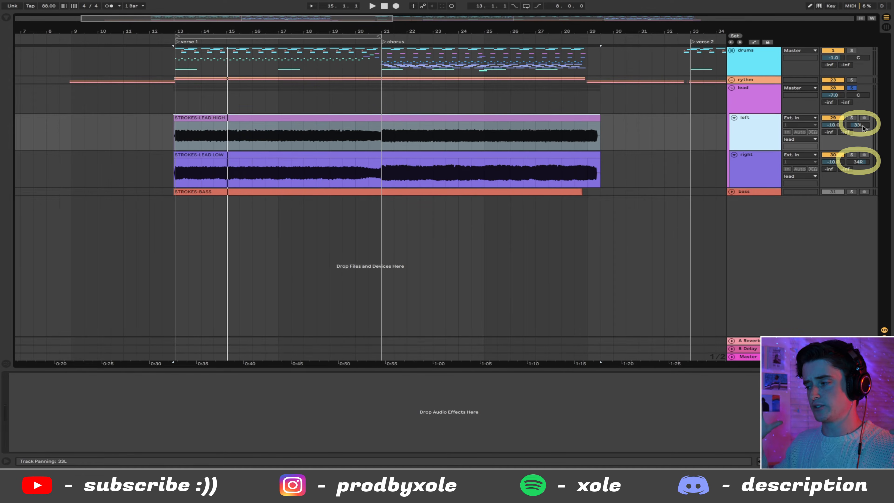
{"action": "left_click", "coordinate": [750, 80]}
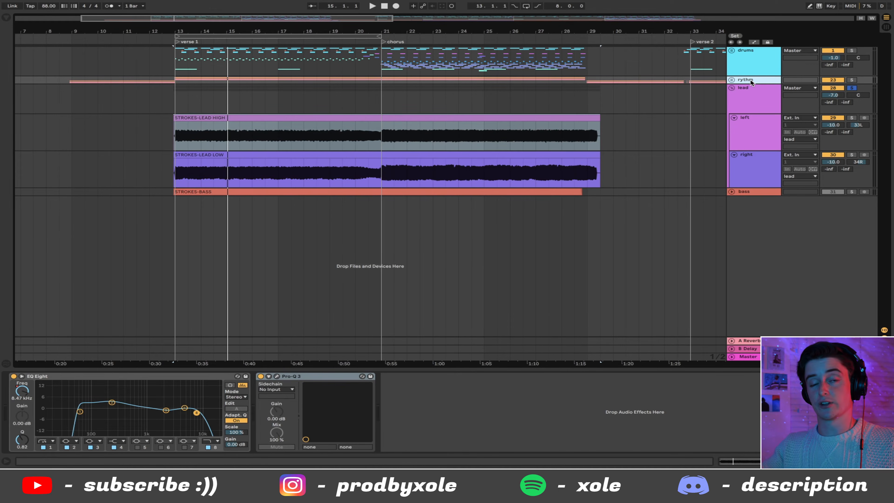
Step: Compare the lead group's left and right tracks with the group itself to see where the effects are placed
{"action": "left_click", "coordinate": [756, 119]}
{"action": "left_click", "coordinate": [759, 166]}
{"action": "left_click", "coordinate": [758, 136]}
{"action": "left_click", "coordinate": [732, 89]}
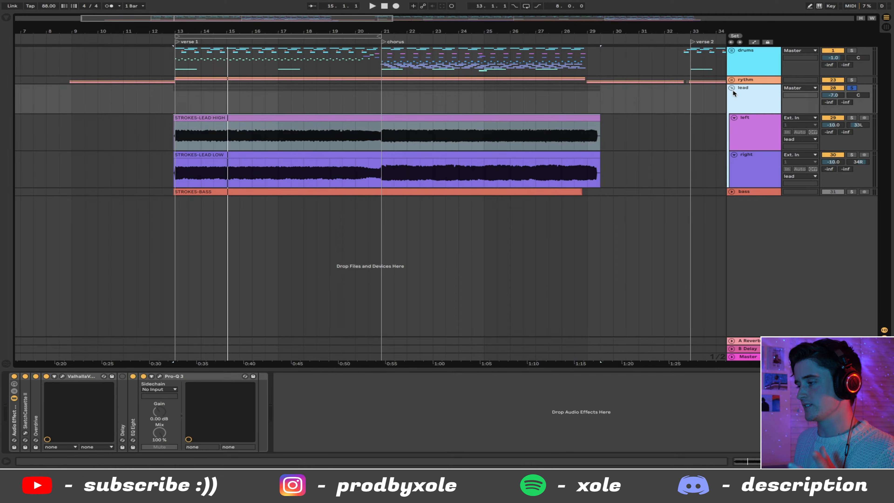
{"action": "left_click", "coordinate": [732, 88]}
{"action": "left_click", "coordinate": [765, 162]}
{"action": "left_click", "coordinate": [758, 135]}
{"action": "left_click", "coordinate": [757, 166]}
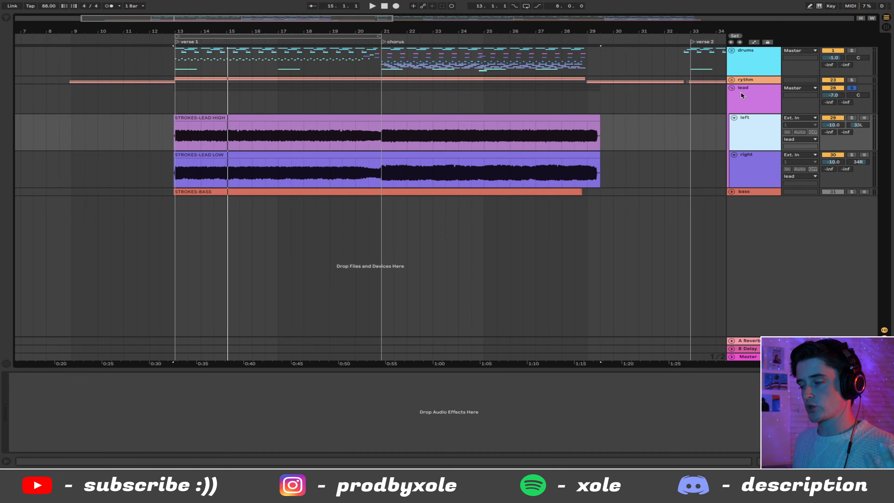
{"action": "left_click", "coordinate": [745, 90]}
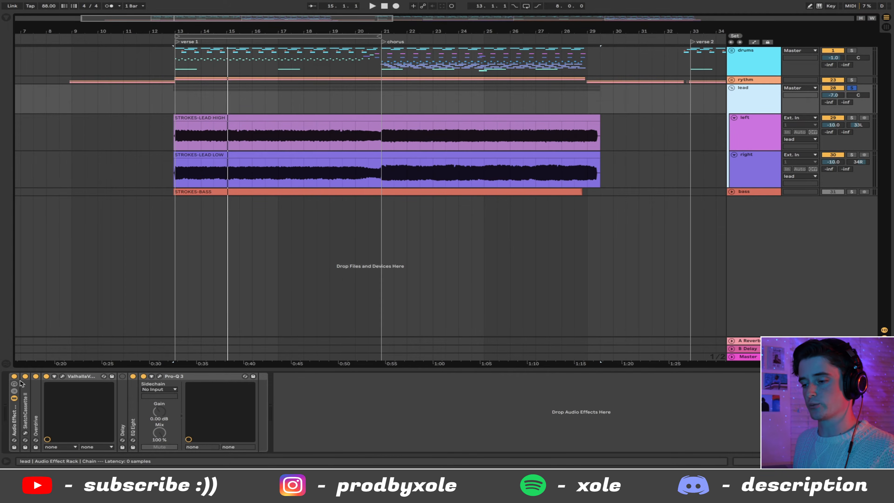
Step: Bypass the lead group's effect rack and play the dry lead guitars from 13.1.1
{"action": "left_click", "coordinate": [14, 417]}
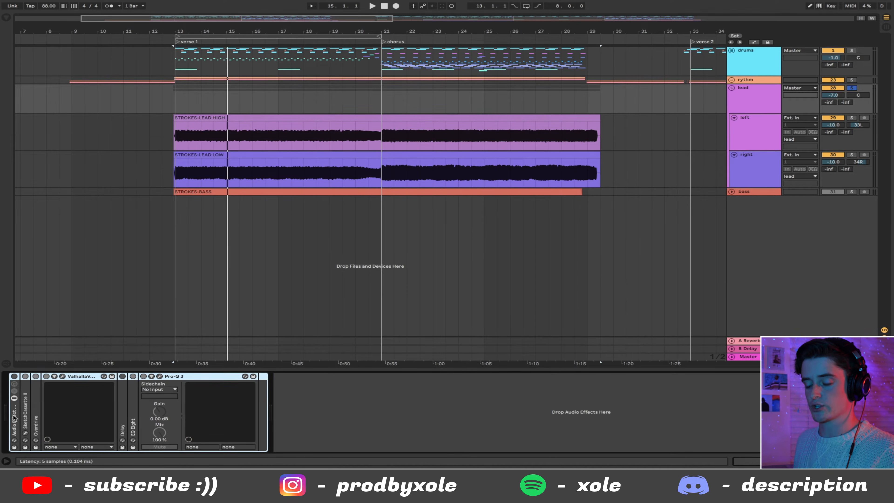
{"action": "double_click", "coordinate": [14, 417]}
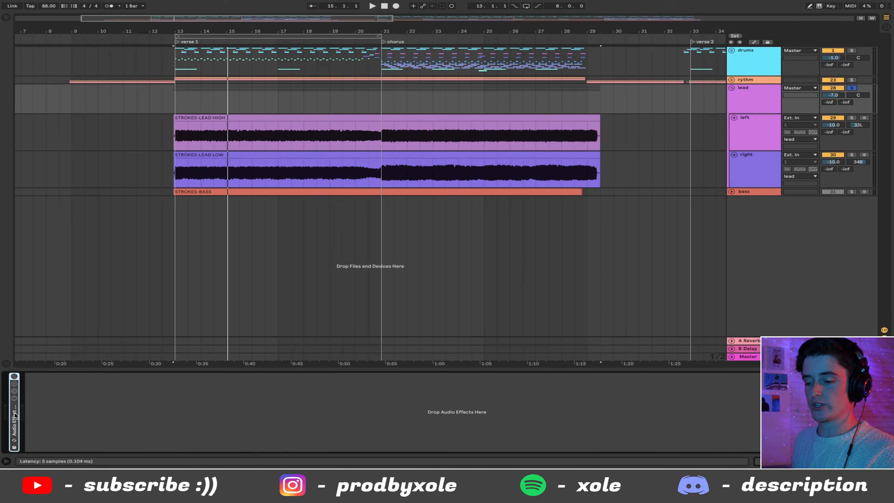
{"action": "double_click", "coordinate": [15, 414]}
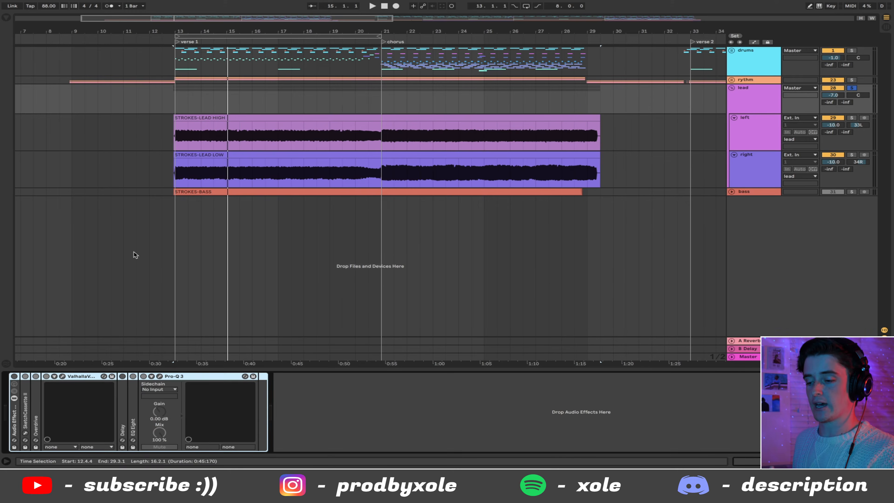
{"action": "left_click", "coordinate": [175, 99]}
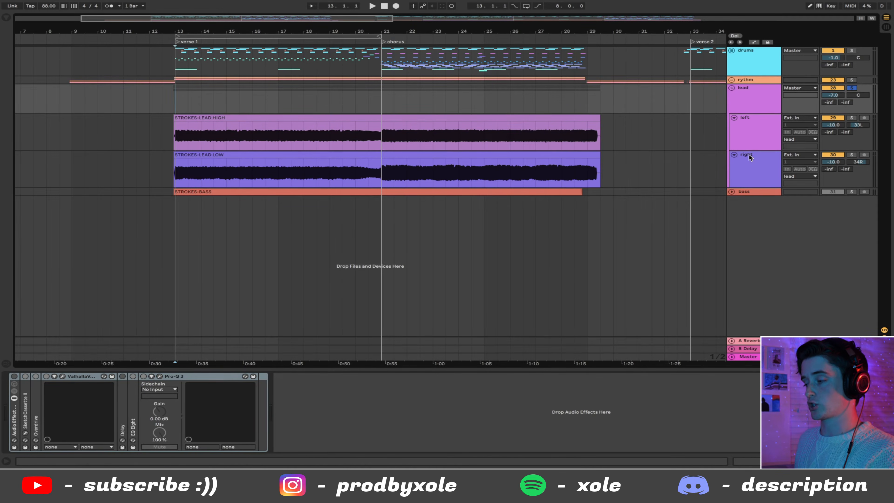
{"action": "key", "text": "space"}
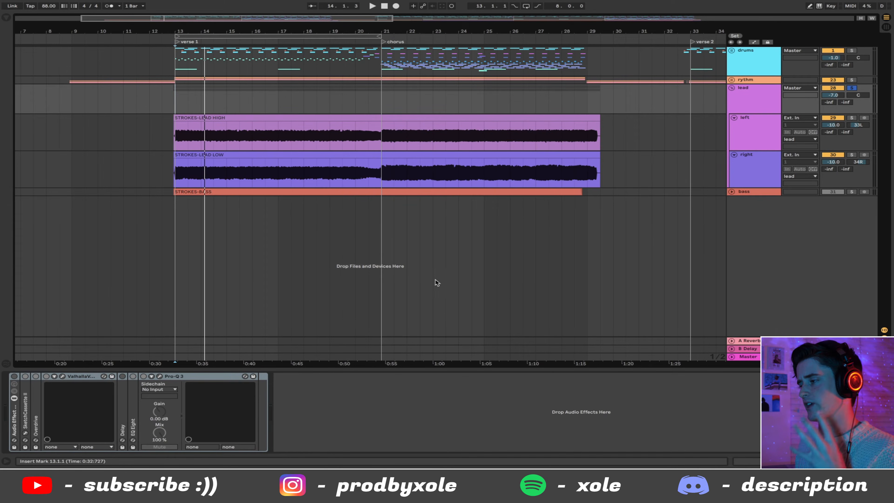
Step: Turn the lead group's effect rack back on, with every device after SketchCassette II switched off and folded
{"action": "left_click", "coordinate": [15, 377]}
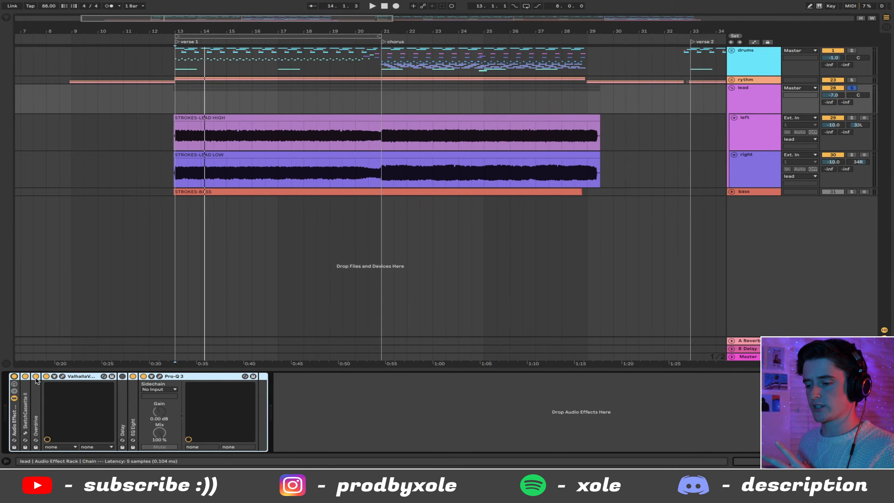
{"action": "double_click", "coordinate": [84, 376]}
{"action": "left_click", "coordinate": [68, 376]}
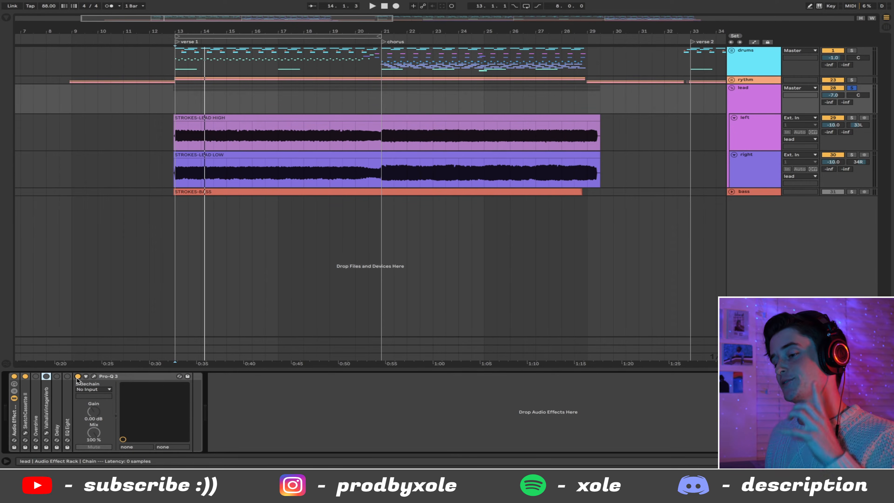
{"action": "double_click", "coordinate": [109, 376]}
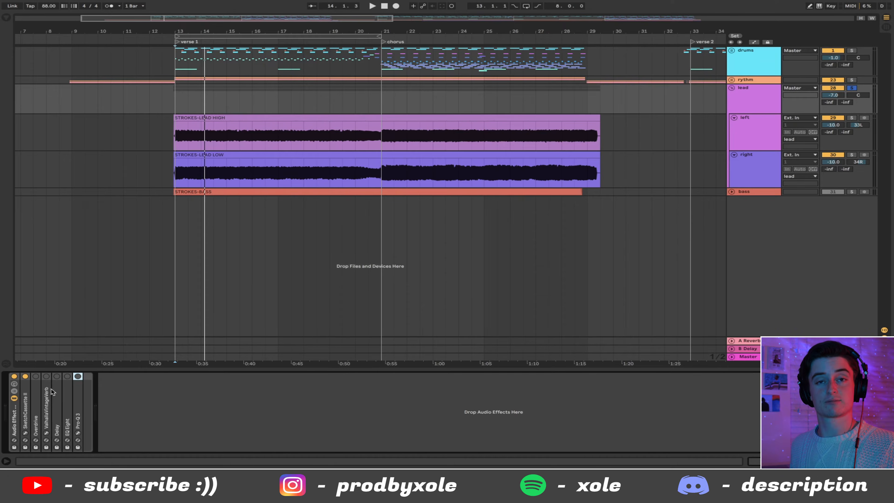
Step: Examine the SketchCassette II settings, close its window, and play the lead guitars with only that effect active
{"action": "double_click", "coordinate": [25, 398]}
{"action": "left_click", "coordinate": [41, 377]}
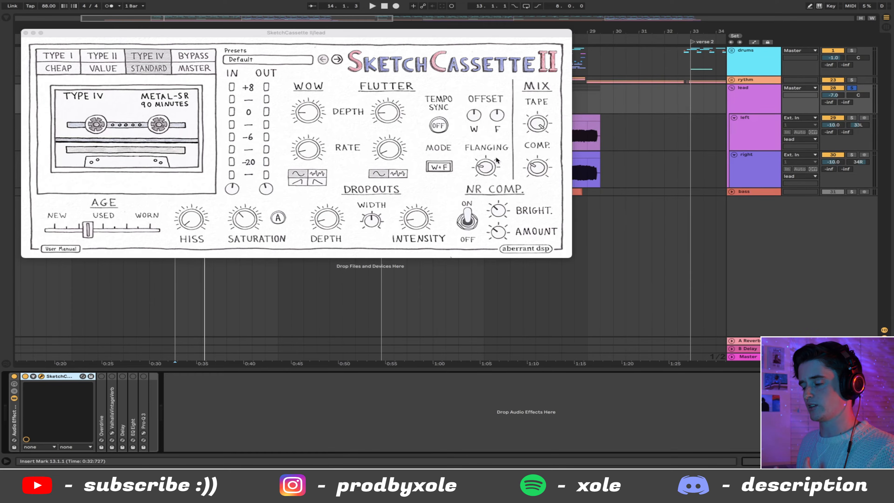
{"action": "left_click", "coordinate": [25, 33]}
{"action": "key", "text": "space"}
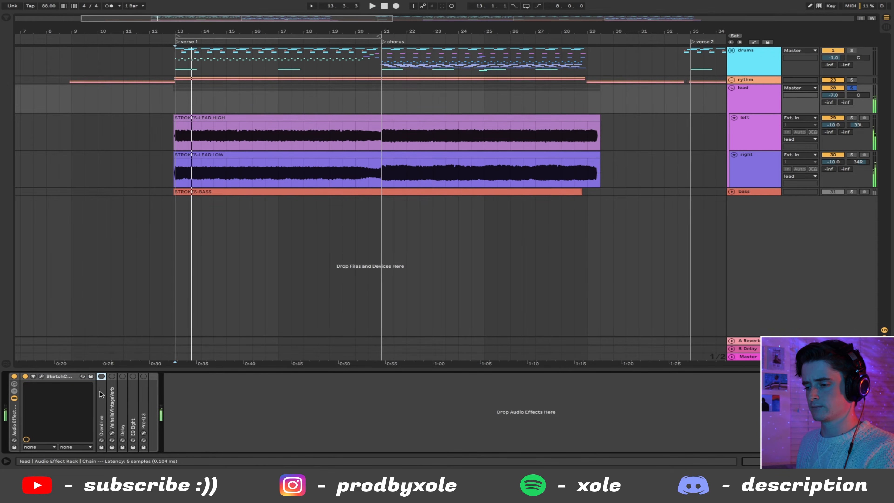
Step: Switch on Overdrive in the lead rack and play the lead guitars through it, then fold the device
{"action": "double_click", "coordinate": [101, 424]}
{"action": "left_click", "coordinate": [189, 376]}
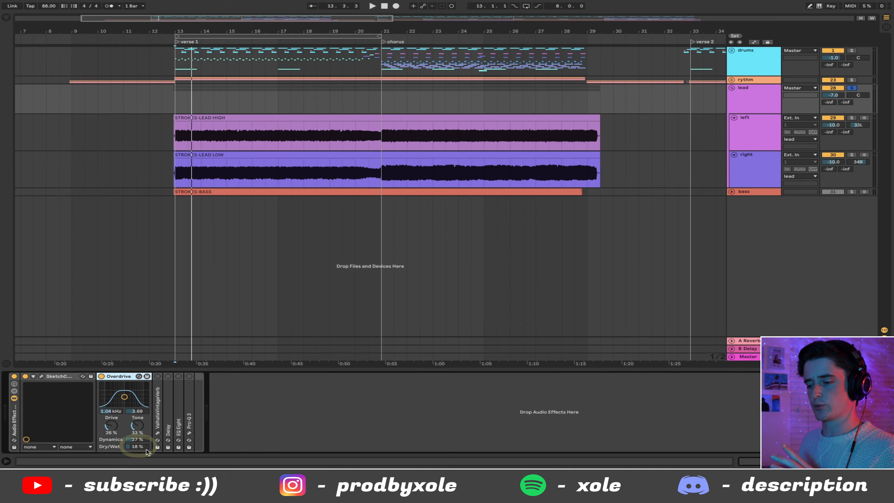
{"action": "key", "text": "space"}
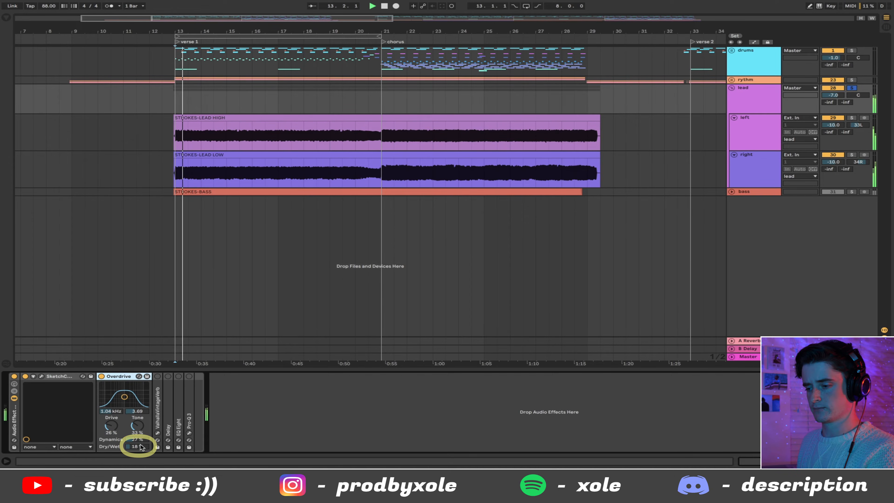
{"action": "double_click", "coordinate": [118, 377]}
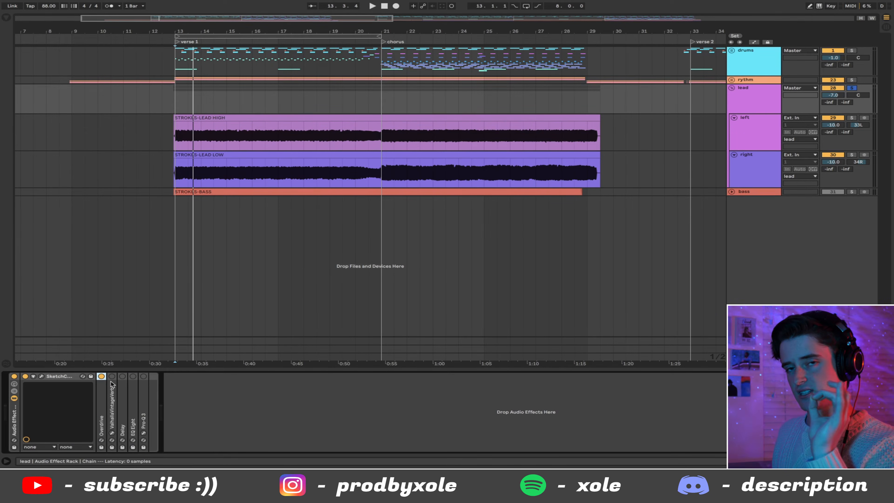
Step: Switch on ValhallaVintageVerb in the lead rack, examine its reverb settings, and close the plug-in window
{"action": "double_click", "coordinate": [112, 381]}
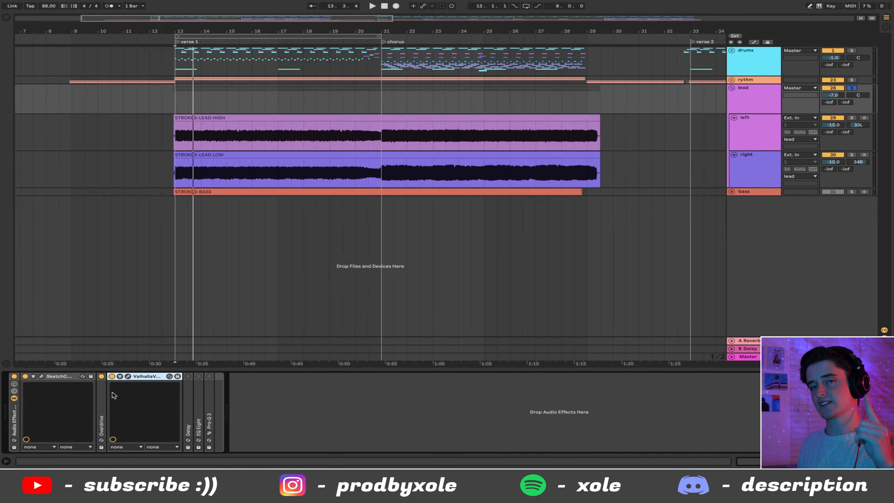
{"action": "left_click", "coordinate": [128, 376]}
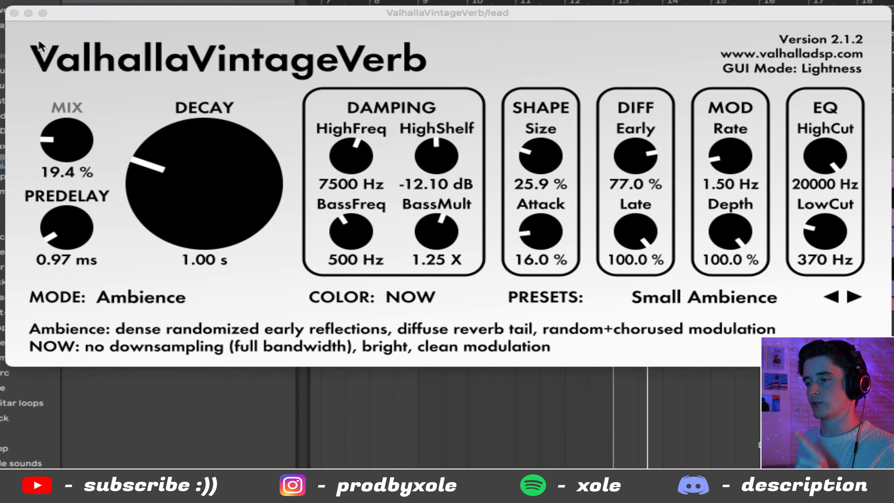
{"action": "left_click", "coordinate": [14, 14]}
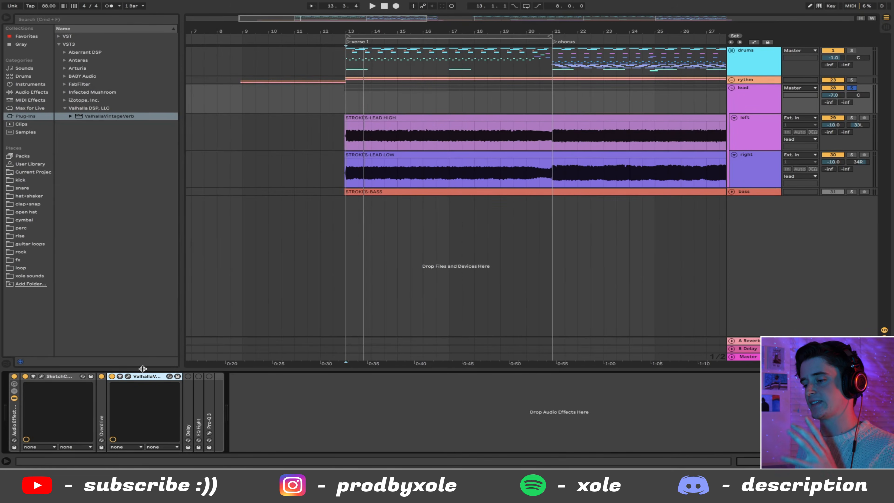
Step: Select 13.1.1 to 21.1.1 across the lead group and play it together with the soloed rythm group
{"action": "left_click_drag", "start_coordinate": [350, 109], "coordinate": [552, 182]}
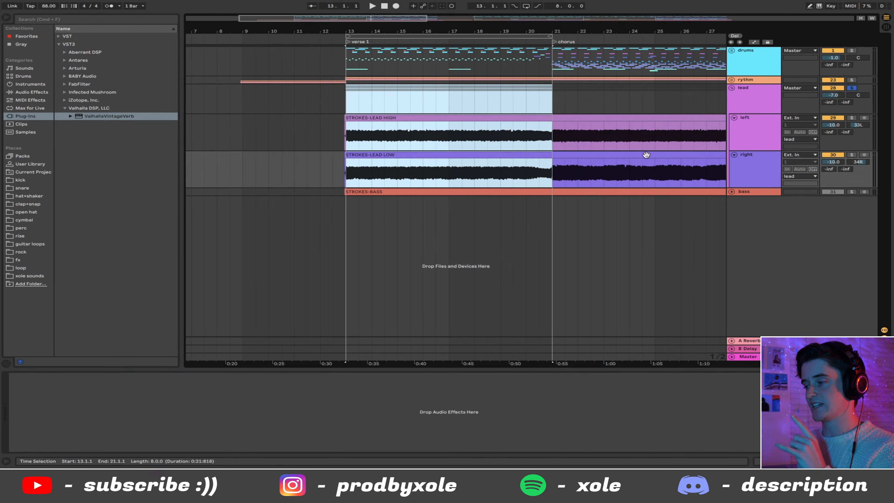
{"action": "left_click", "coordinate": [730, 80]}
{"action": "left_click", "coordinate": [730, 80]}
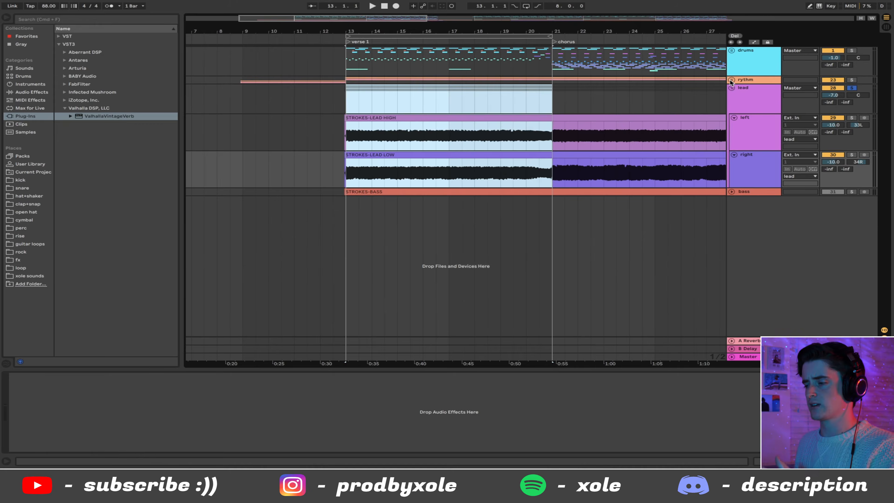
{"action": "left_click", "coordinate": [743, 97]}
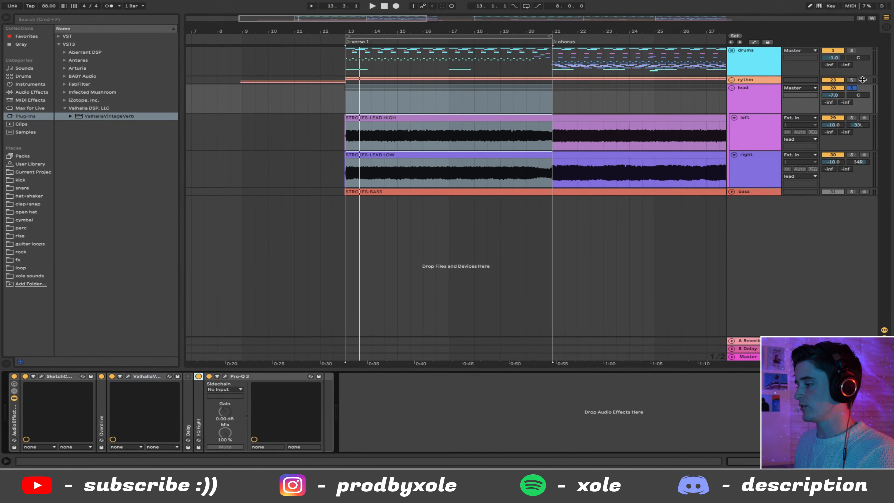
{"action": "key", "text": "space"}
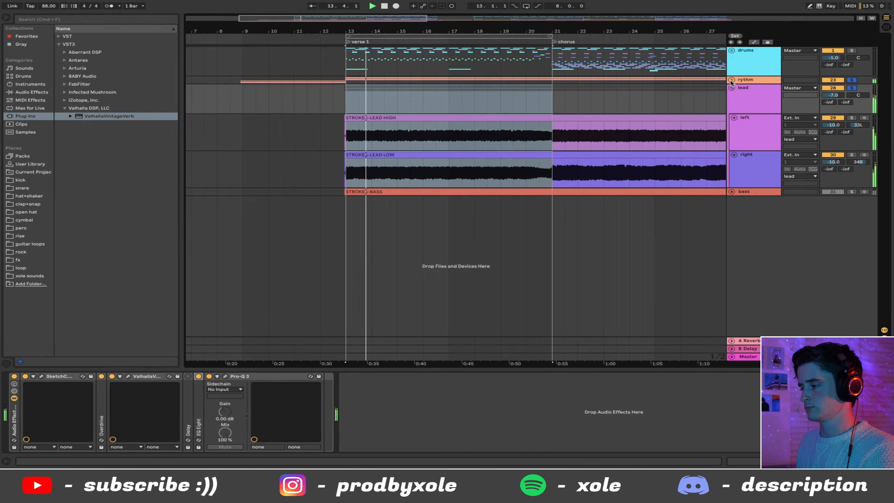
Step: Unfold the rythm group and hide the browser and device view while both guitar groups play, then stop playback
{"action": "left_click", "coordinate": [731, 79]}
{"action": "left_click", "coordinate": [7, 17]}
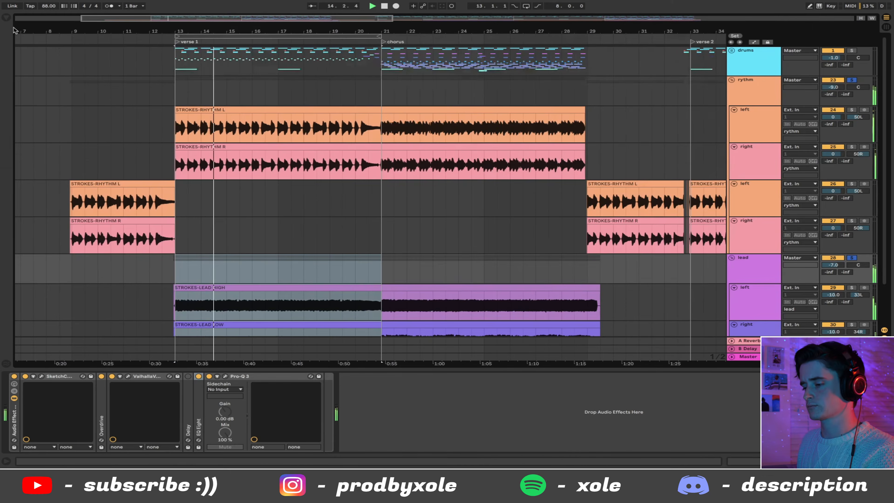
{"action": "left_click", "coordinate": [886, 461]}
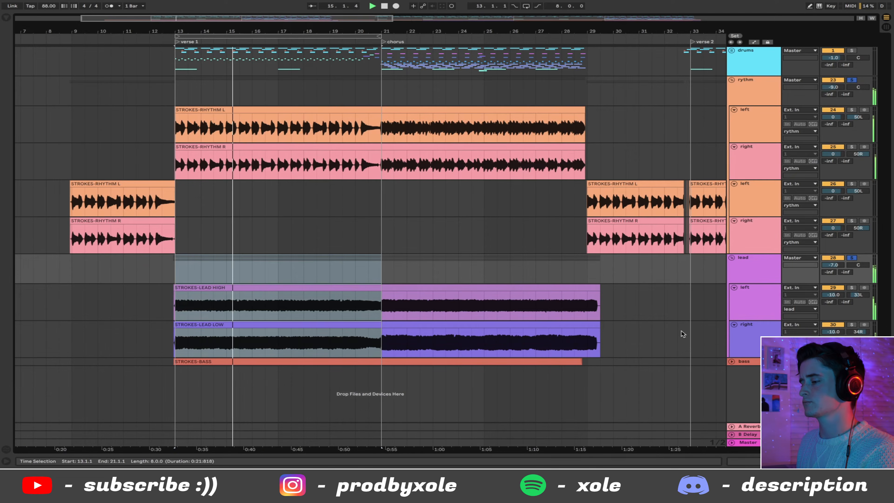
{"action": "key", "text": "space"}
Step: Point out the rythm and lead groups, then unfold the bass track and show its effects
{"action": "left_click", "coordinate": [754, 88]}
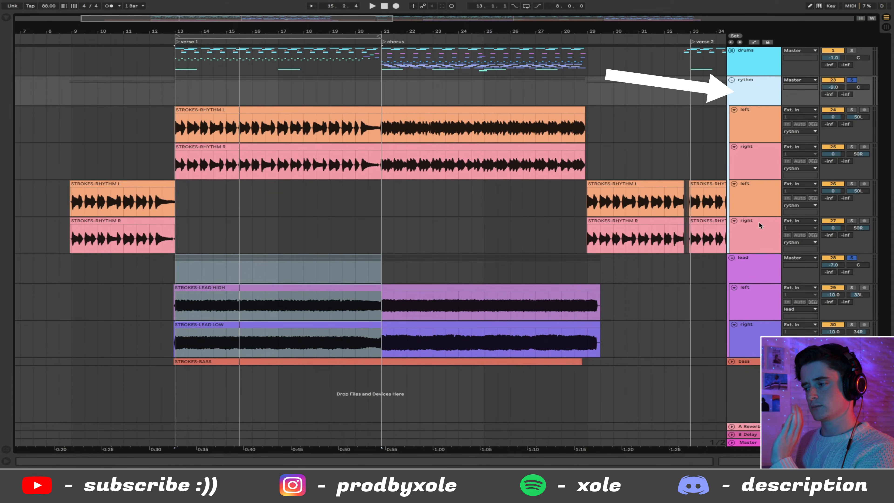
{"action": "left_click", "coordinate": [750, 258]}
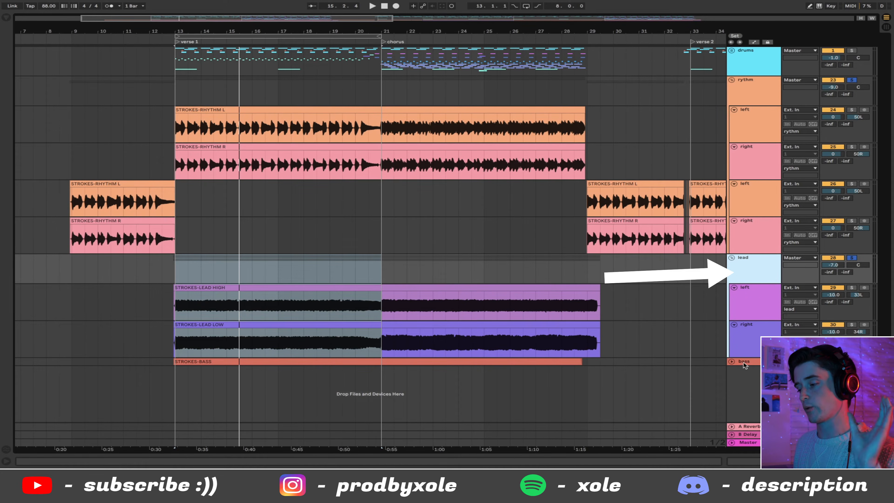
{"action": "left_click", "coordinate": [731, 361]}
{"action": "double_click", "coordinate": [752, 362]}
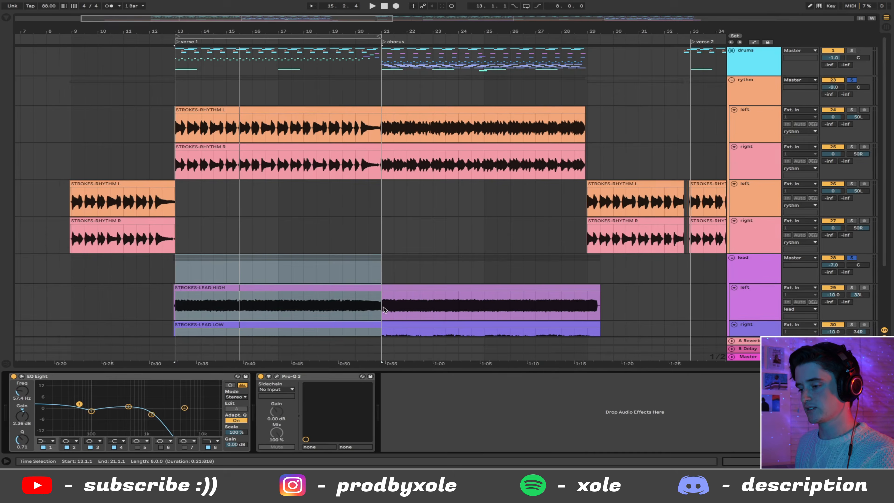
Step: Examine the EQ Eight and Pro-Q 3 curves on the bass track, then close the Pro-Q 3 window
{"action": "key", "text": "ctrl+z"}
{"action": "left_click", "coordinate": [301, 376]}
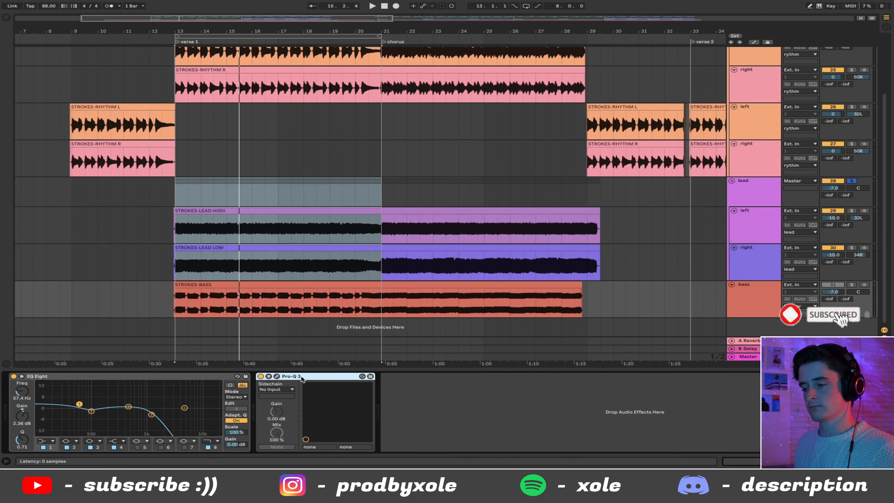
{"action": "left_click", "coordinate": [178, 381]}
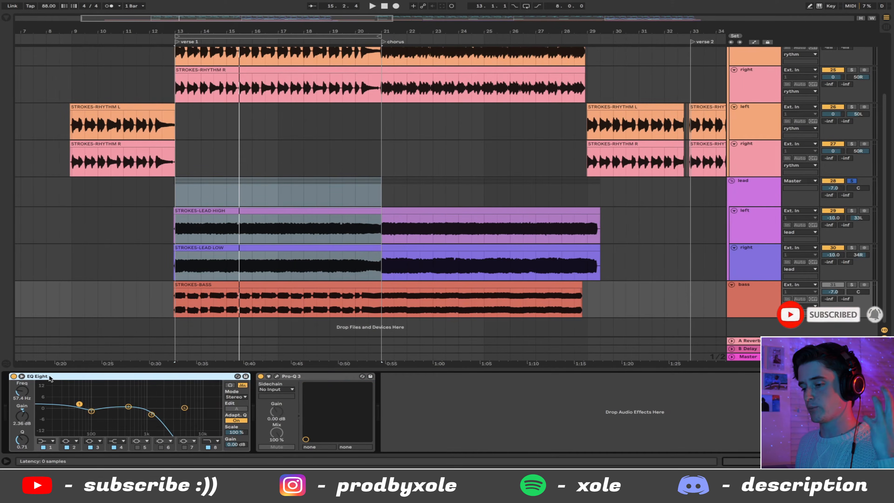
{"action": "left_click", "coordinate": [277, 377]}
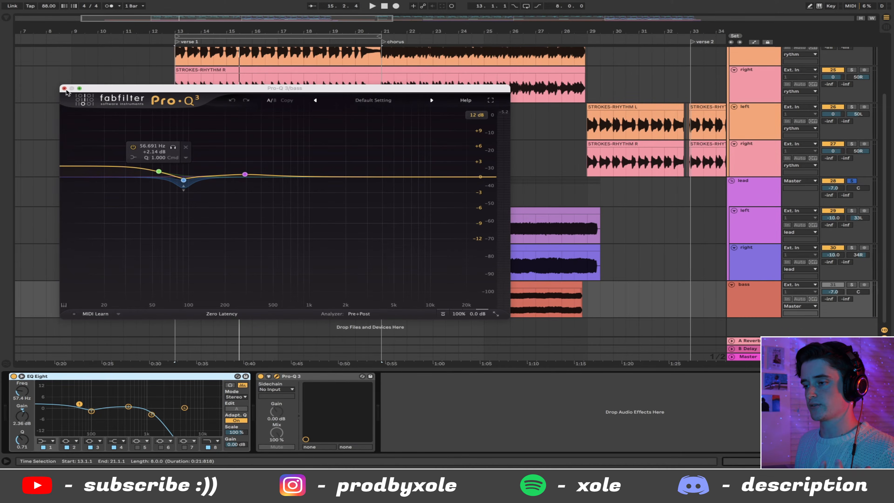
{"action": "left_click", "coordinate": [64, 87]}
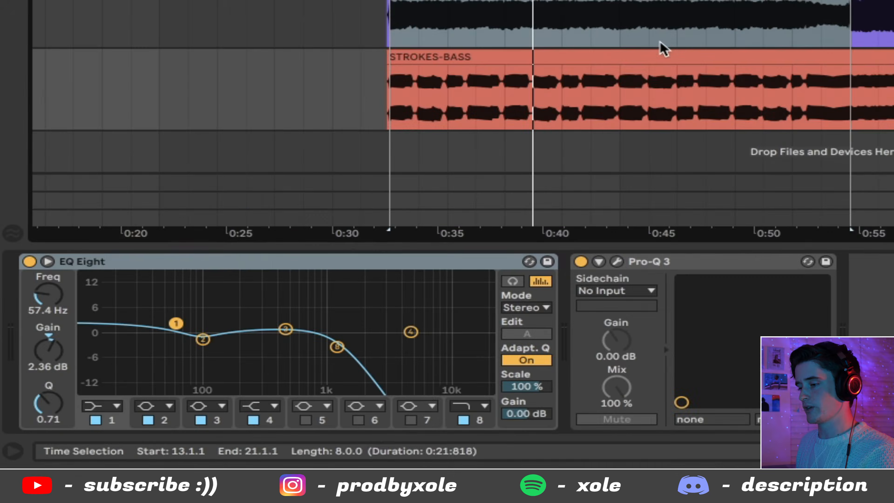
Step: Play the soloed STROKES-BASS clip, then add the lead, rythm and drums groups to the solo during verse 1 playback
{"action": "left_click", "coordinate": [295, 282]}
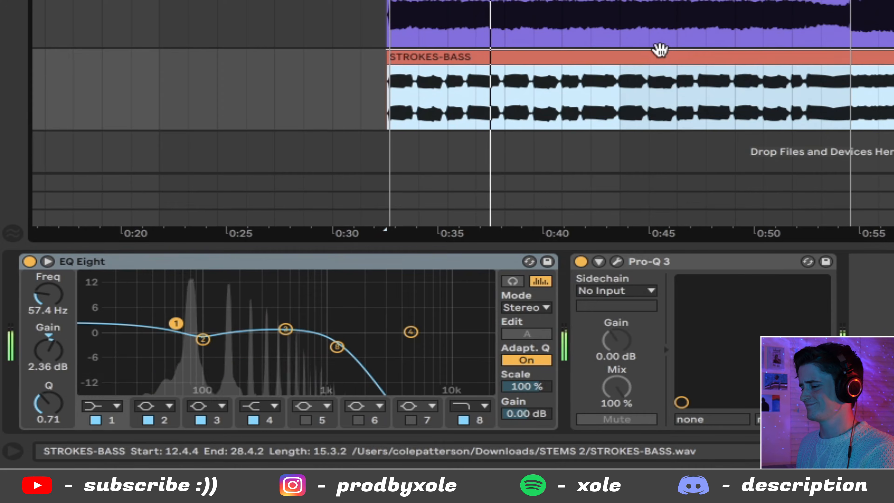
{"action": "key", "text": "space"}
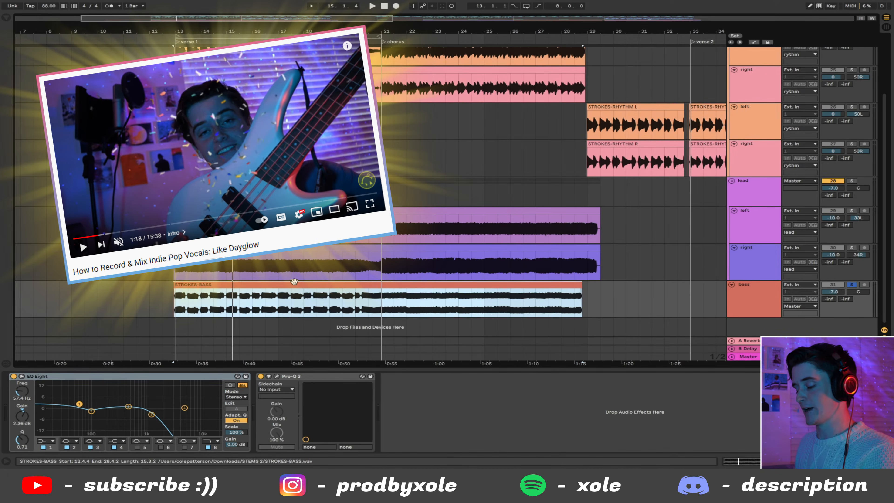
{"action": "left_click", "coordinate": [852, 181]}
{"action": "key", "text": "space"}
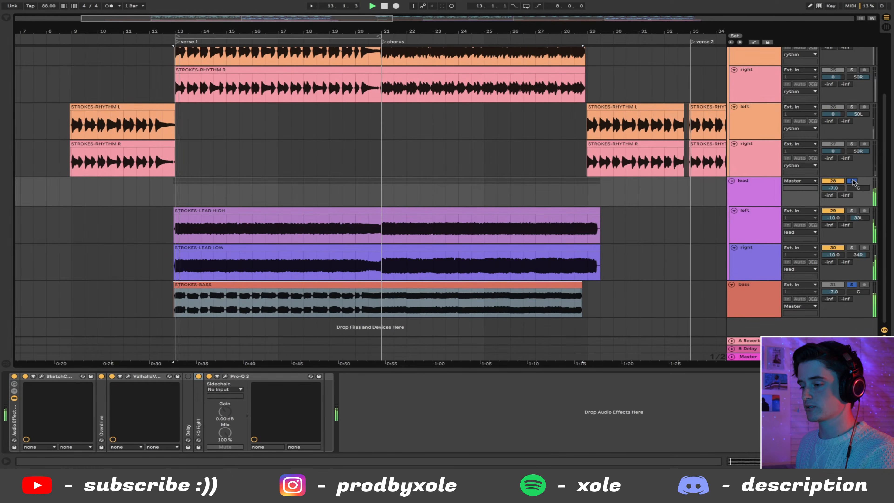
{"action": "scroll", "coordinate": [689, 182], "scroll_direction": "up", "scroll_amount": 3}
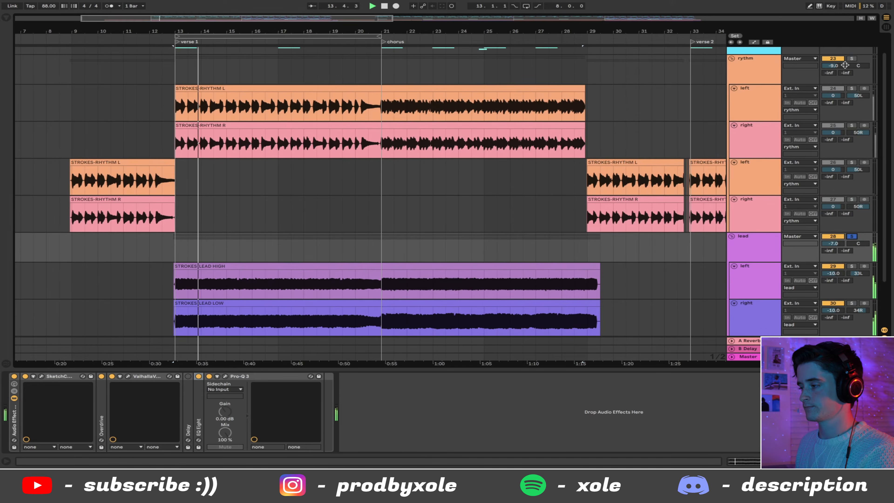
{"action": "left_click", "coordinate": [852, 59]}
{"action": "scroll", "coordinate": [852, 62], "scroll_direction": "up", "scroll_amount": 1}
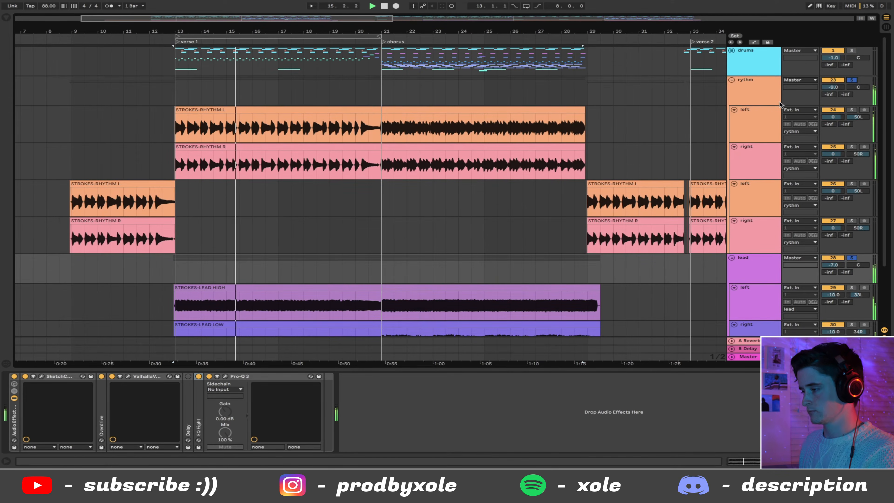
{"action": "left_click", "coordinate": [852, 51]}
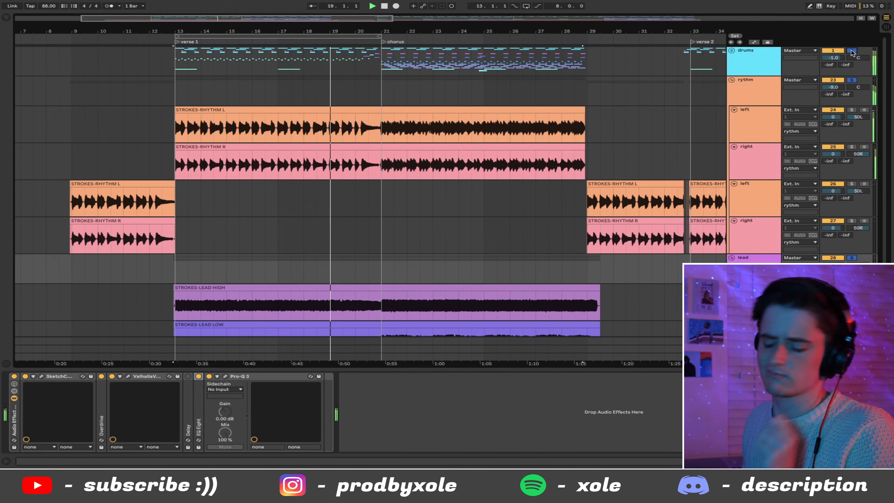
Step: Fold the rythm, lead and bass tracks and hide the device view
{"action": "left_click", "coordinate": [731, 79]}
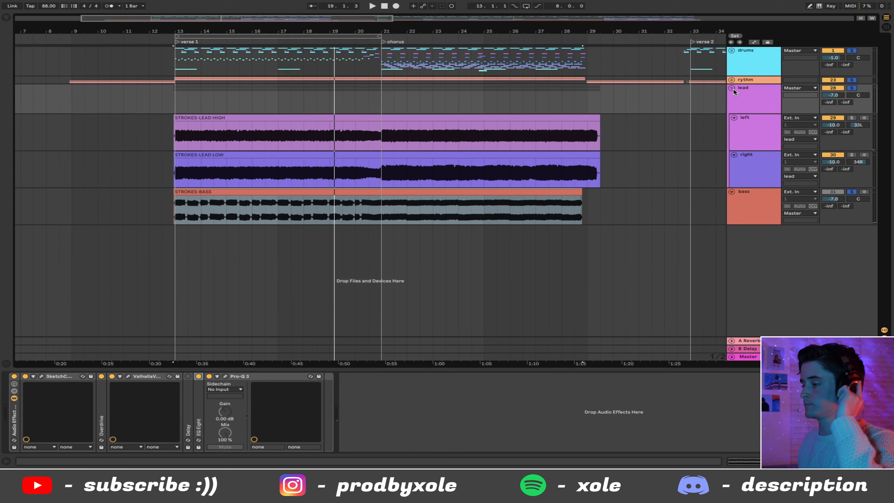
{"action": "left_click", "coordinate": [732, 89]}
{"action": "left_click", "coordinate": [734, 97]}
{"action": "left_click", "coordinate": [733, 97]}
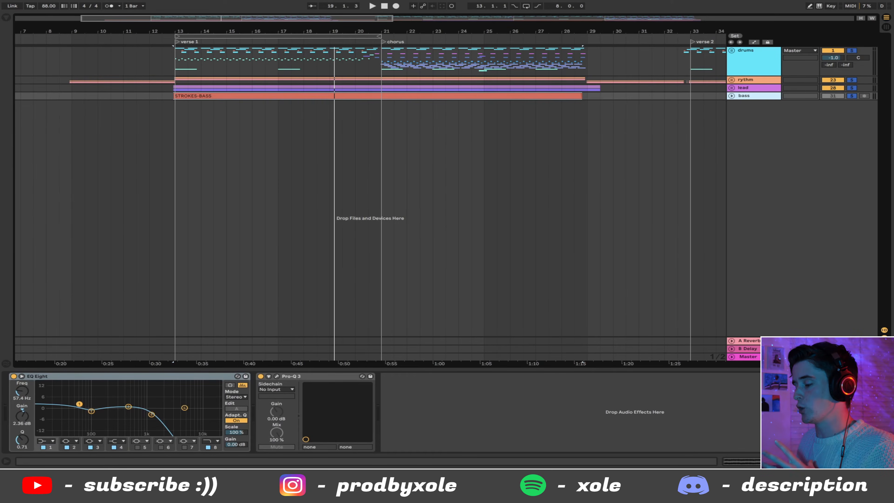
{"action": "key", "text": "ctrl+alt+l"}
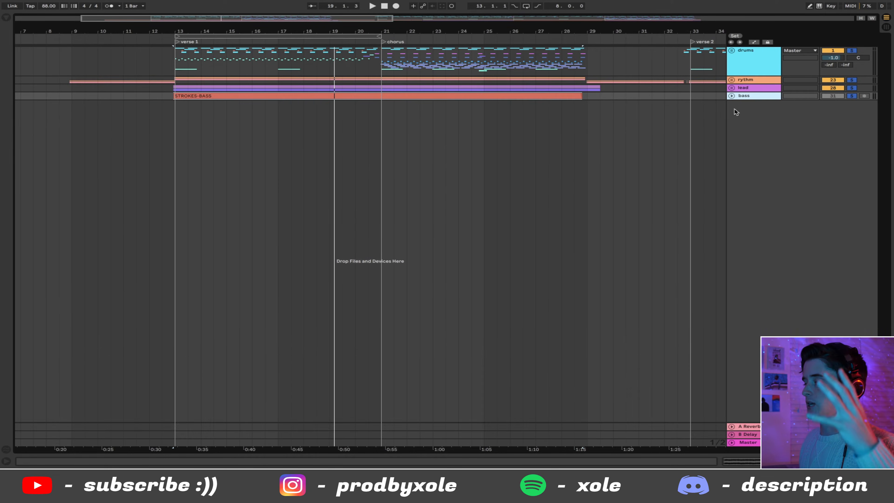
Step: Unfold the drums group and highlight its verse section from 13.1.1 to 21.1.1
{"action": "left_click", "coordinate": [732, 51]}
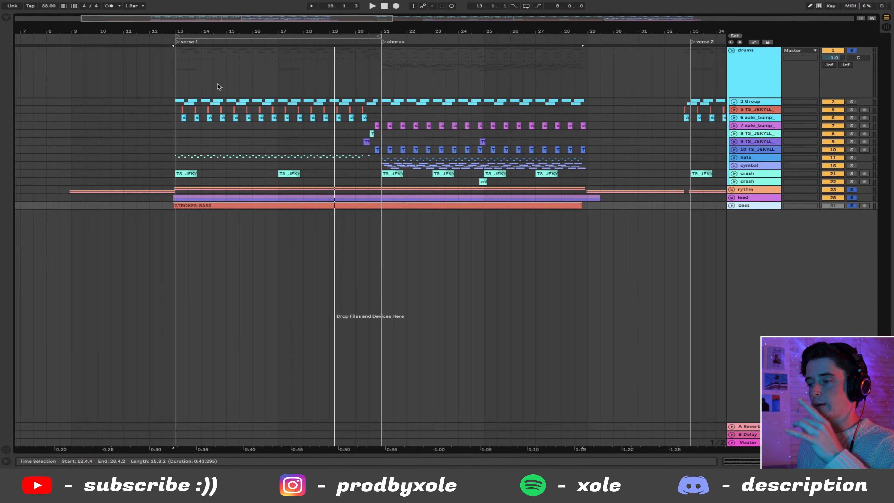
{"action": "left_click_drag", "start_coordinate": [175, 68], "coordinate": [379, 174]}
{"action": "left_click", "coordinate": [175, 70]}
{"action": "left_click_drag", "start_coordinate": [175, 71], "coordinate": [381, 178]}
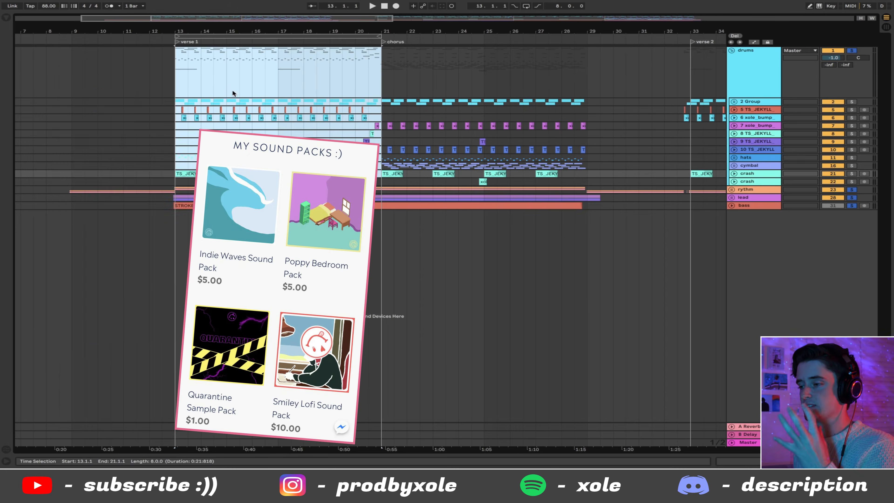
{"action": "left_click", "coordinate": [175, 67]}
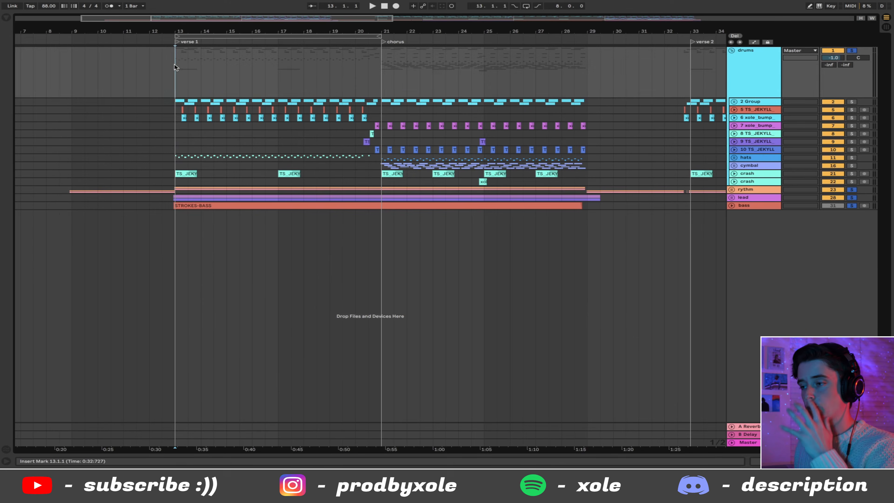
Step: Unfold the 2 Group and its first kick track at bar 13, and select the first kick clip
{"action": "left_click", "coordinate": [733, 102]}
{"action": "left_click_drag", "start_coordinate": [176, 31], "coordinate": [176, 92]}
{"action": "left_click", "coordinate": [736, 131]}
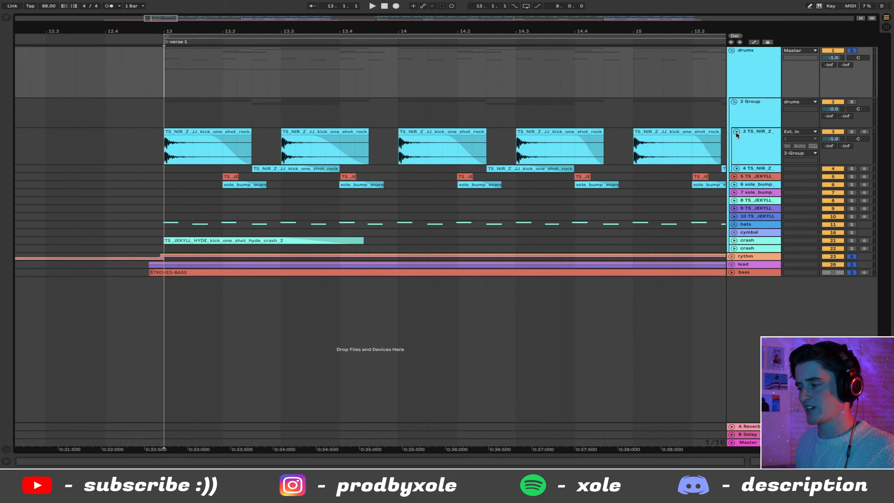
{"action": "left_click", "coordinate": [202, 130]}
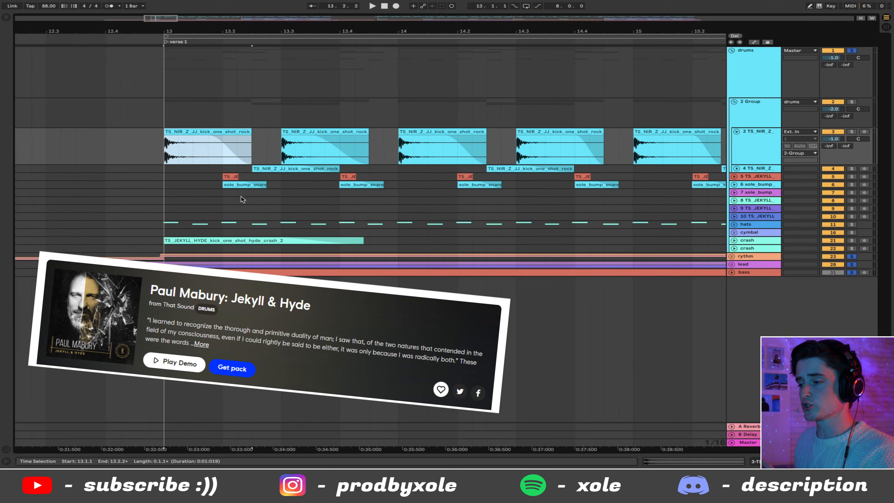
Step: Highlight the snare clips on the 5 TS_JEKYLL track around bars 13 and 14
{"action": "left_click_drag", "start_coordinate": [202, 182], "coordinate": [471, 176]}
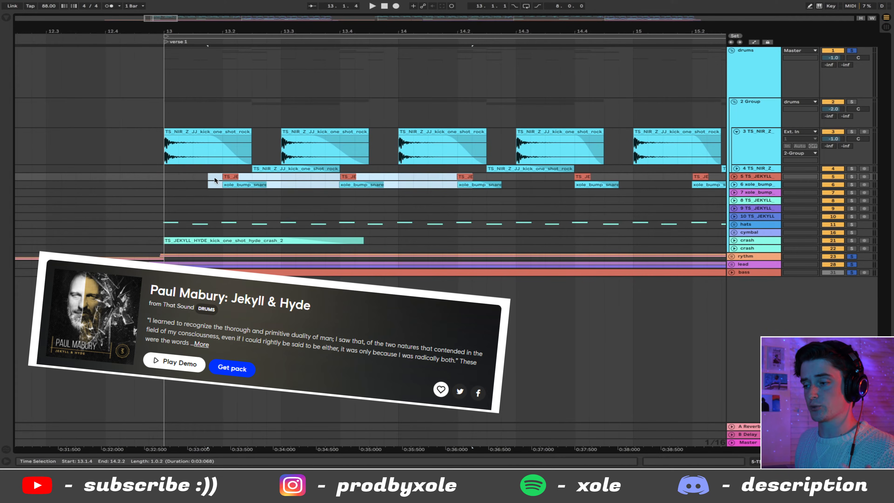
{"action": "left_click_drag", "start_coordinate": [207, 179], "coordinate": [509, 178]}
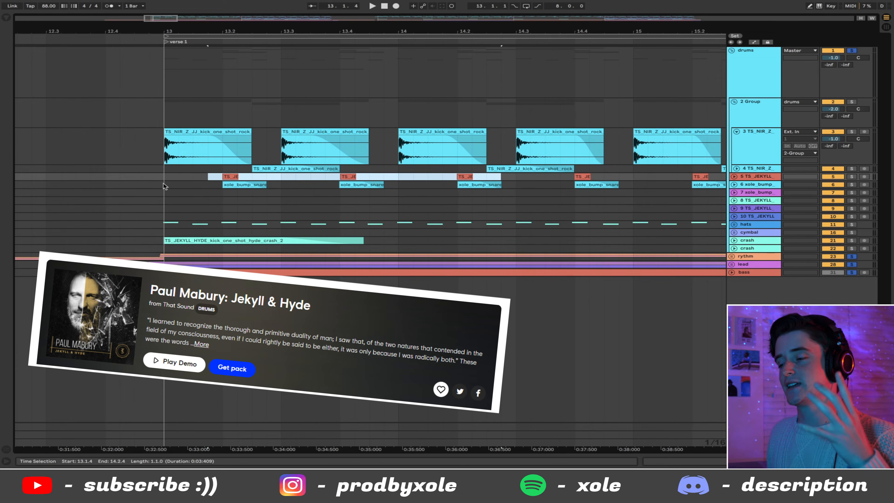
{"action": "left_click_drag", "start_coordinate": [166, 182], "coordinate": [573, 181]}
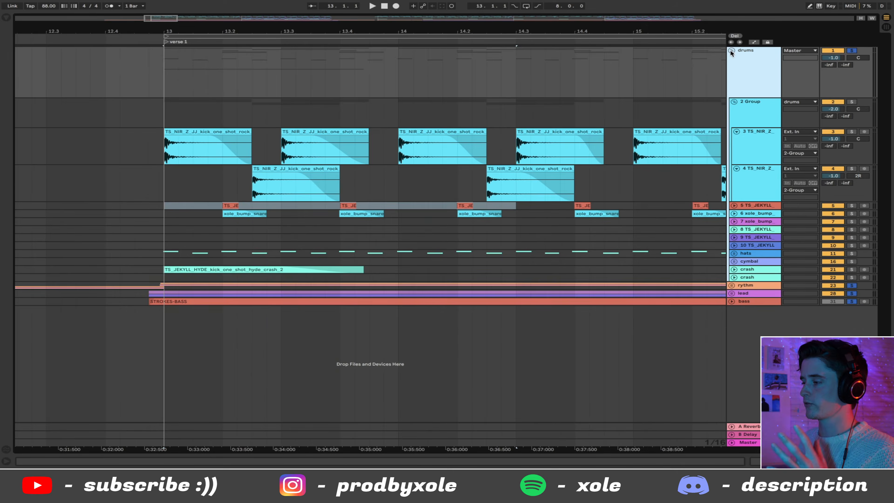
Step: Rename the 2 Group inside the drums group as "kicks"
{"action": "left_click", "coordinate": [731, 50]}
{"action": "left_click", "coordinate": [731, 51]}
{"action": "left_click", "coordinate": [744, 118]}
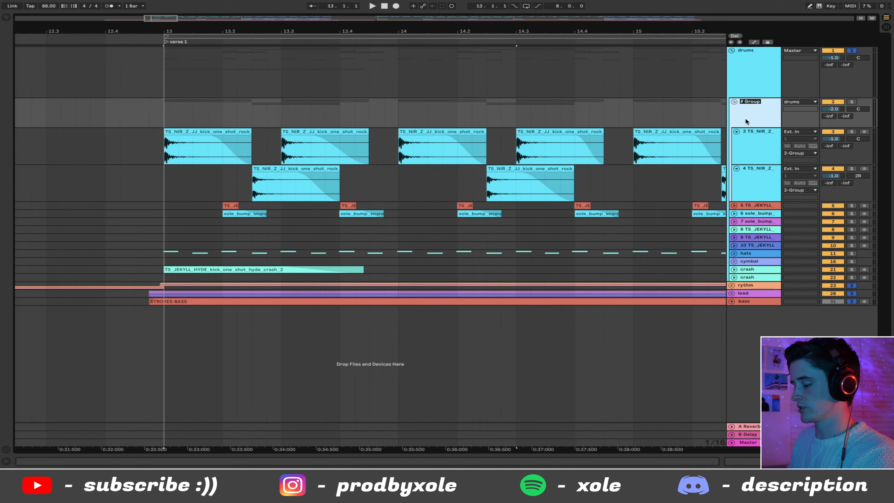
{"action": "type", "text": "kick"}
{"action": "key", "text": "Return"}
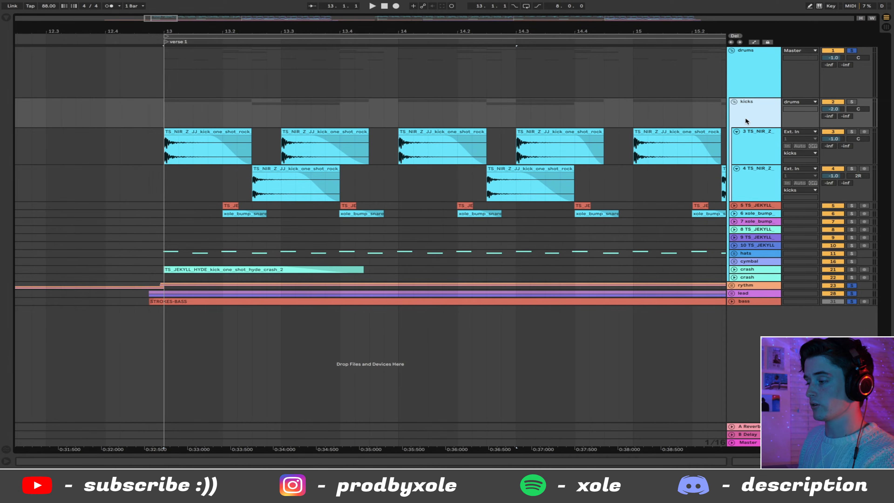
Step: Point out the two TS_NIR_Z kick tracks inside the kicks group
{"action": "left_click", "coordinate": [758, 147]}
{"action": "left_click", "coordinate": [758, 178]}
{"action": "left_click", "coordinate": [759, 104]}
{"action": "left_click", "coordinate": [754, 161]}
{"action": "left_click", "coordinate": [750, 173]}
{"action": "left_click", "coordinate": [754, 146]}
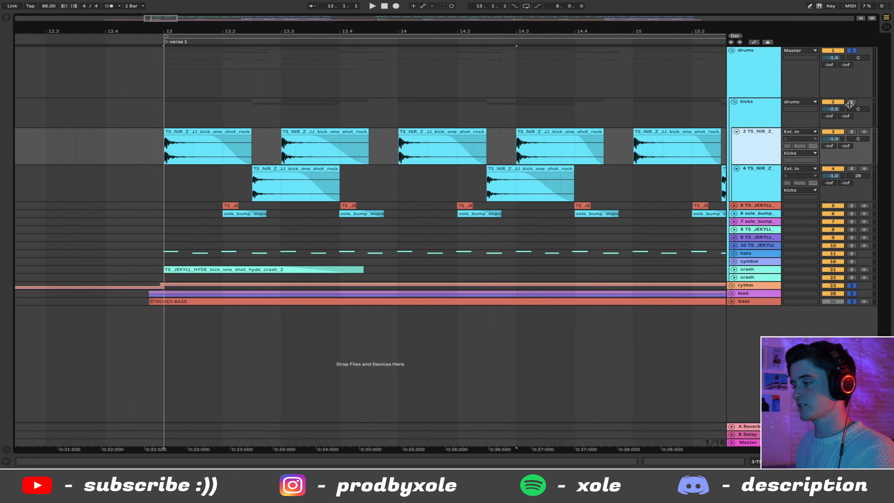
Step: Solo the kicks group, play it from 13.1.1 and show its EQ Eight curve
{"action": "left_click", "coordinate": [851, 102]}
{"action": "left_click", "coordinate": [161, 113]}
{"action": "key", "text": "space"}
{"action": "left_click_drag", "start_coordinate": [423, 34], "coordinate": [354, 8]}
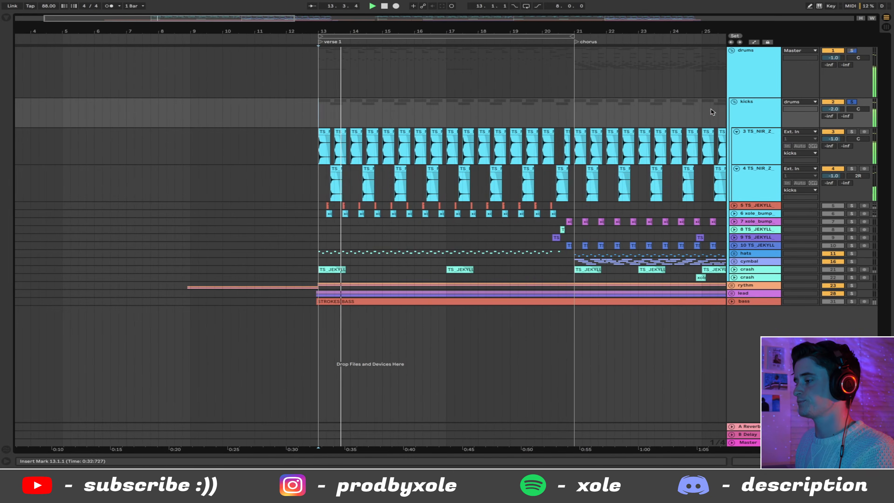
{"action": "double_click", "coordinate": [755, 109]}
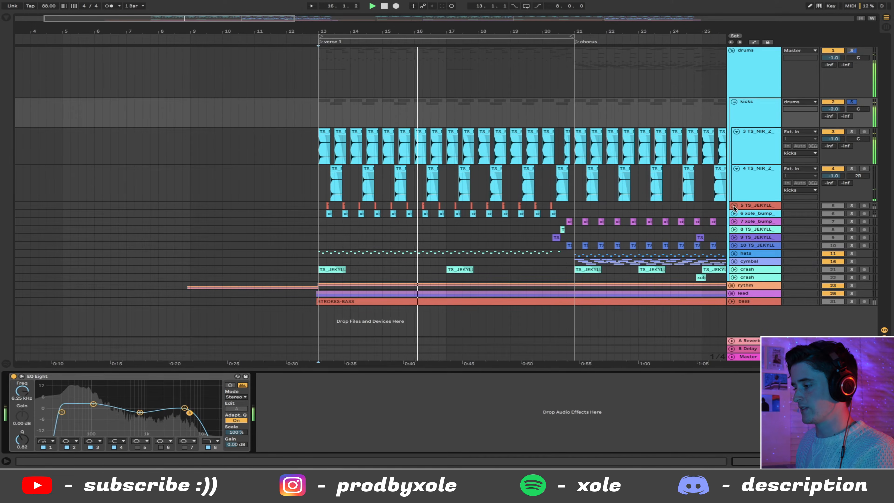
Step: Unfold and solo the 5 TS_JEKYLL snare track, show its effects and play it from 13.1.1
{"action": "double_click", "coordinate": [770, 210]}
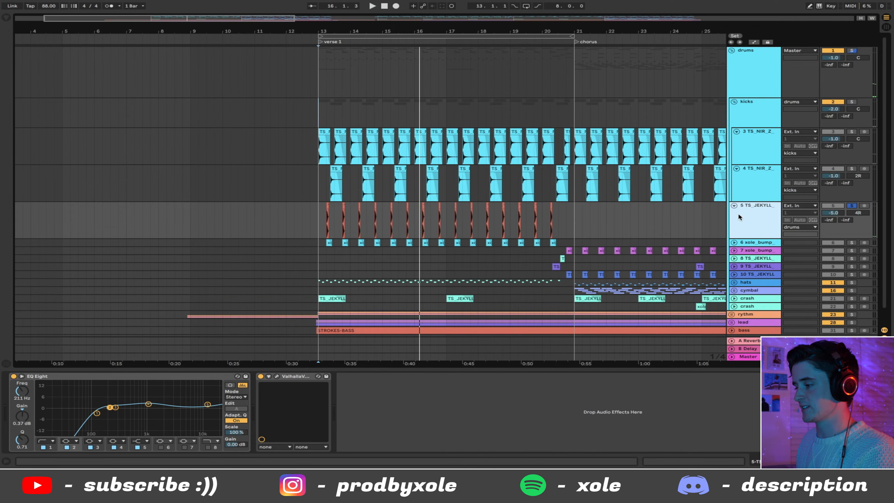
{"action": "left_click", "coordinate": [319, 217]}
{"action": "key", "text": "space"}
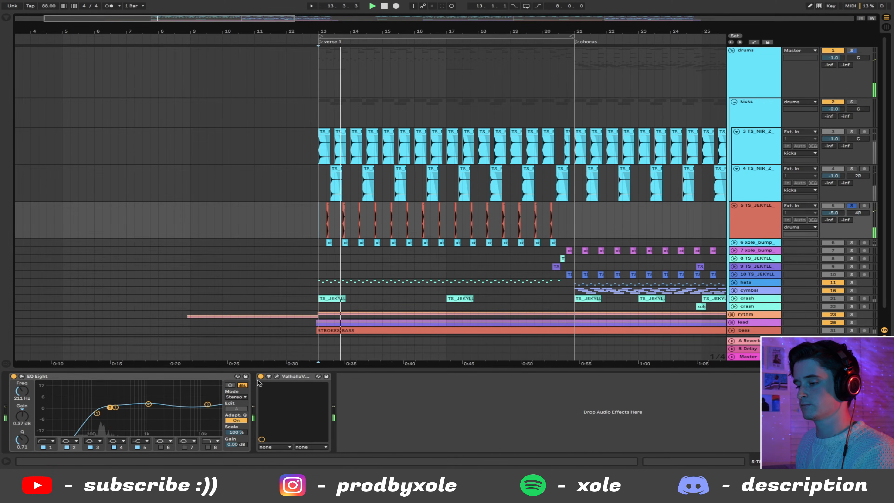
Step: Collapse the snare's EQ Eight and ValhallaVintageVerb, and play the track with both effects bypassed
{"action": "key", "text": "space"}
{"action": "double_click", "coordinate": [104, 376]}
{"action": "key", "text": "space"}
{"action": "double_click", "coordinate": [60, 377]}
{"action": "key", "text": "space"}
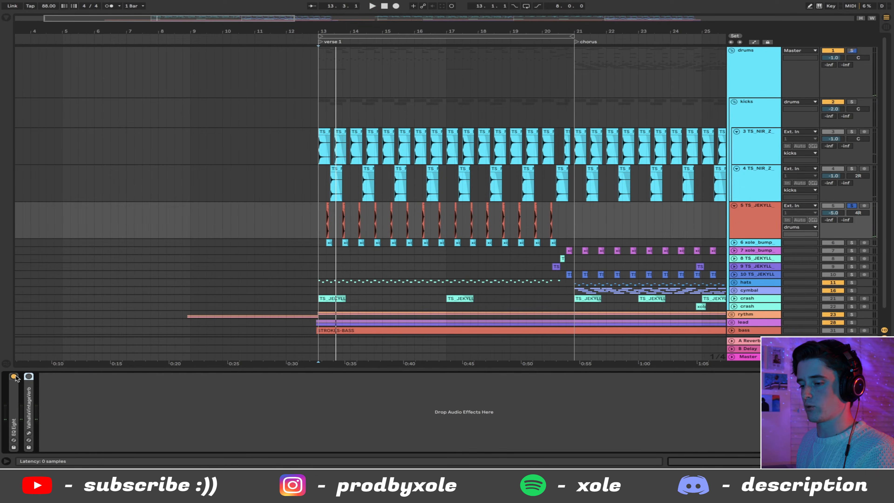
{"action": "key", "text": "space"}
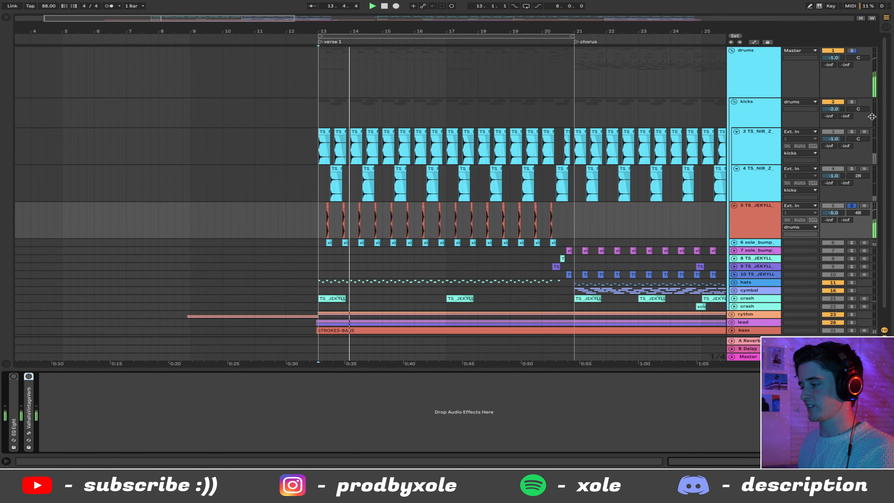
Step: Solo the kicks group alongside the snare, turn both snare effects back on and replay from 13.1.1
{"action": "left_click", "coordinate": [851, 102]}
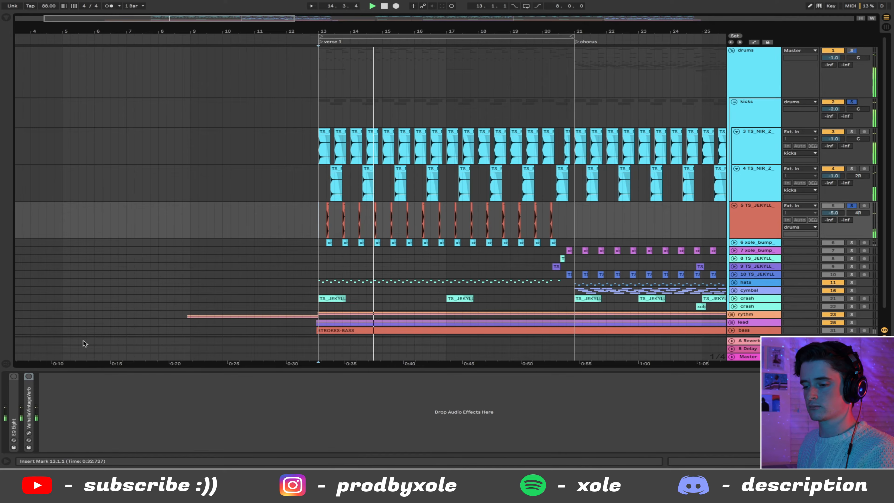
{"action": "left_click", "coordinate": [13, 377]}
{"action": "key", "text": "space"}
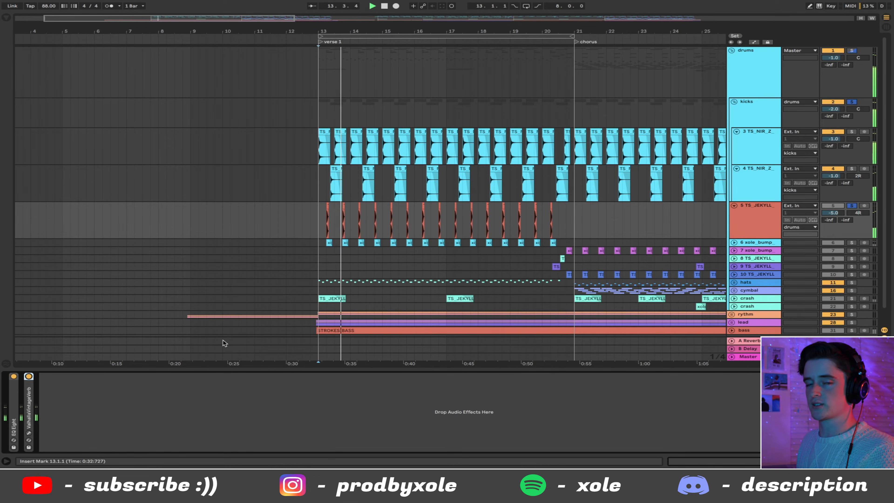
Step: Expand ValhallaVintageVerb on the snare track for a look, collapse it again and stop playback
{"action": "double_click", "coordinate": [27, 396]}
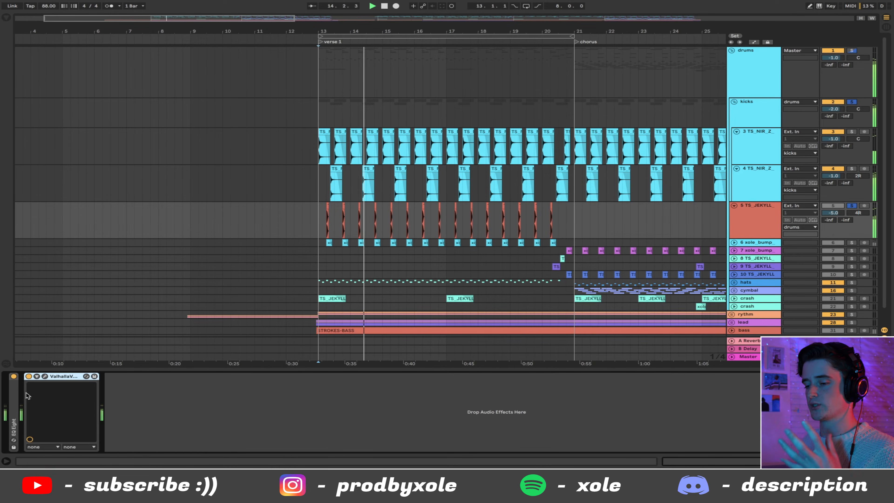
{"action": "double_click", "coordinate": [60, 376]}
{"action": "key", "text": "space"}
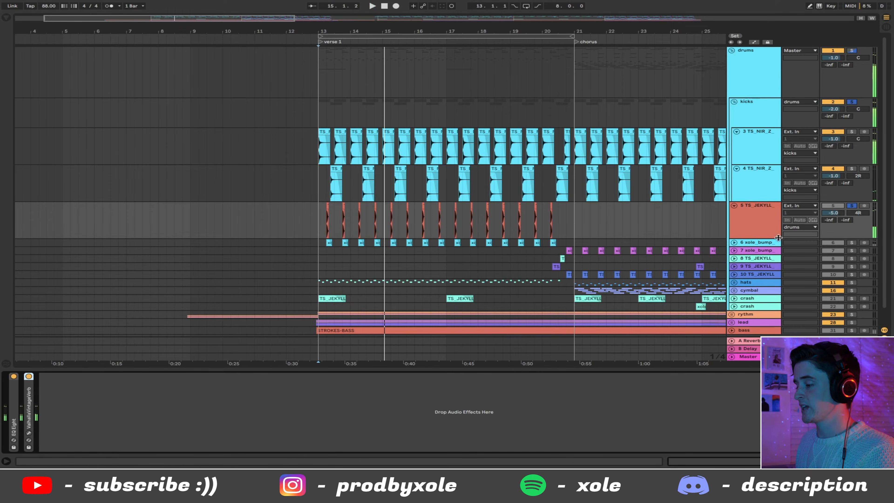
Step: Unfold the 6 xole_bump snare track and highlight its clips from 13.1.1 to 21.1.1 along with the 5 TS_JEKYLL layer
{"action": "left_click", "coordinate": [733, 243]}
{"action": "left_click", "coordinate": [760, 250]}
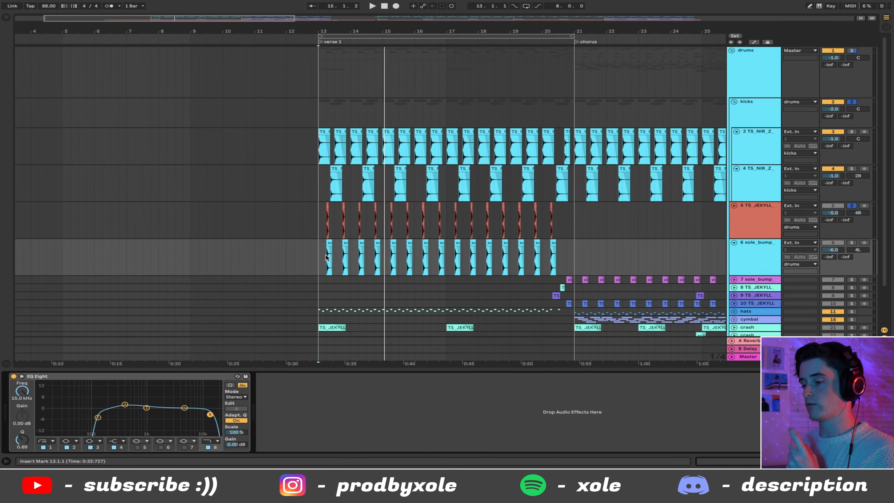
{"action": "left_click_drag", "start_coordinate": [316, 255], "coordinate": [576, 252]}
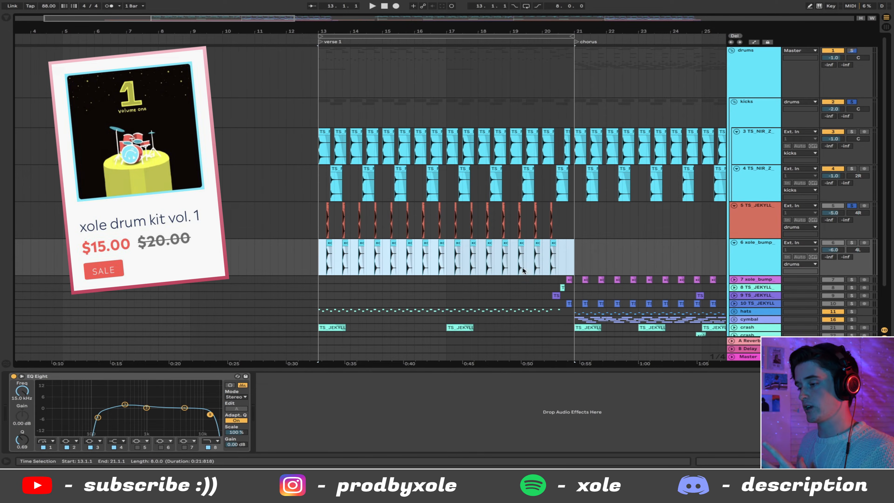
{"action": "left_click_drag", "start_coordinate": [321, 213], "coordinate": [571, 261]}
{"action": "left_click", "coordinate": [567, 260]}
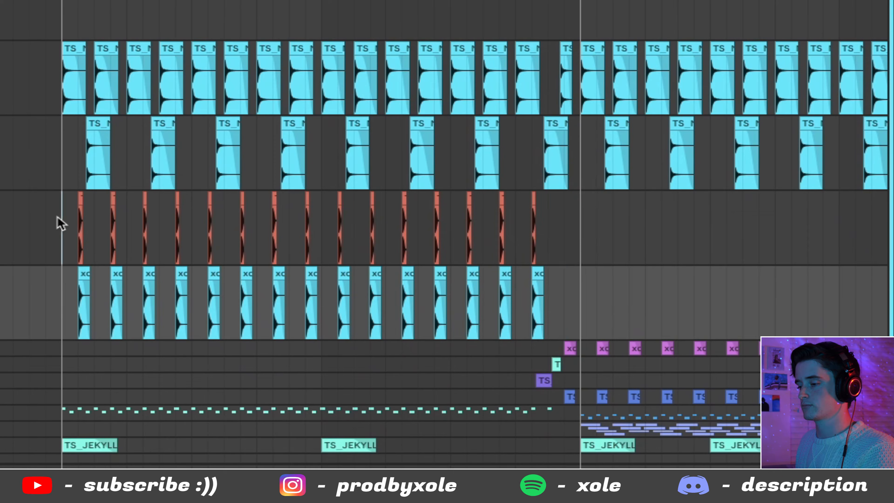
Step: Play the kicks and 5 TS_JEKYLL snare from 13.1.1 with the 6 xole_bump layer soloed too, then stop playback
{"action": "left_click", "coordinate": [317, 215]}
{"action": "key", "text": "space"}
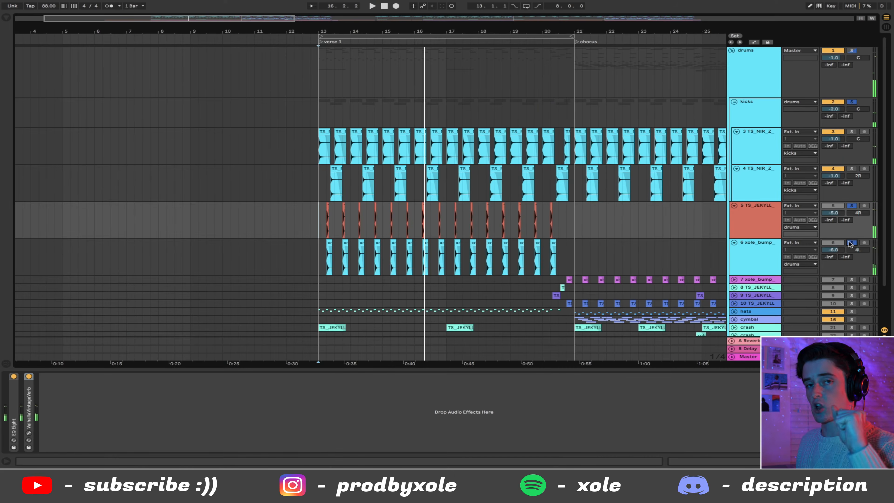
{"action": "scroll", "coordinate": [613, 245], "scroll_direction": "down", "scroll_amount": 2}
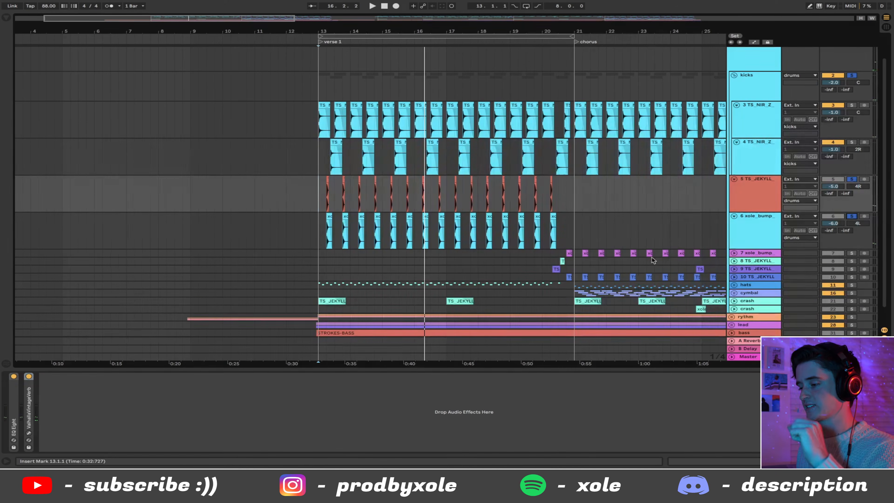
Step: Unfold the hats group and play from 13.1.1 with the hats soloed alongside the kicks and snares
{"action": "left_click", "coordinate": [733, 286]}
{"action": "scroll", "coordinate": [735, 282], "scroll_direction": "down", "scroll_amount": 1}
{"action": "left_click", "coordinate": [742, 279]}
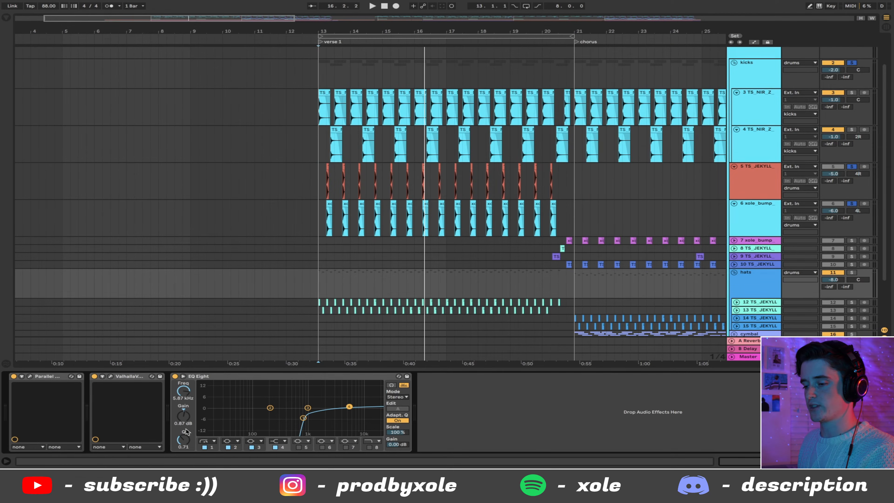
{"action": "left_click", "coordinate": [327, 290]}
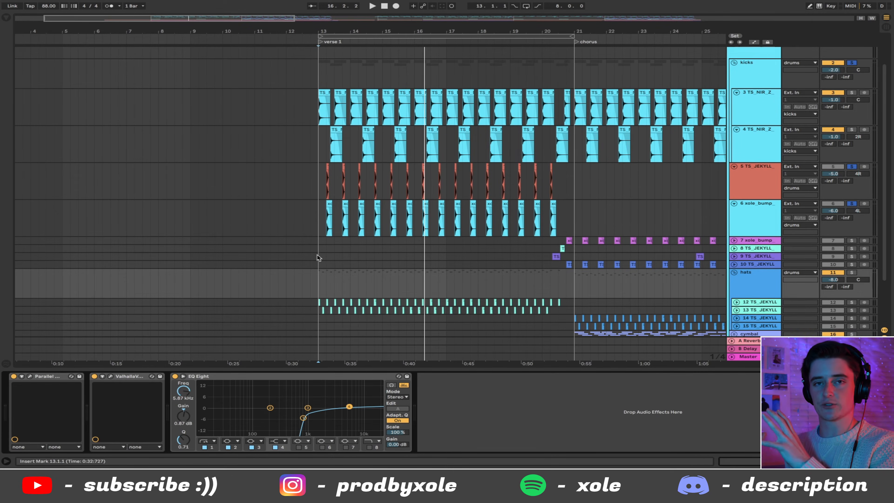
{"action": "key", "text": "space"}
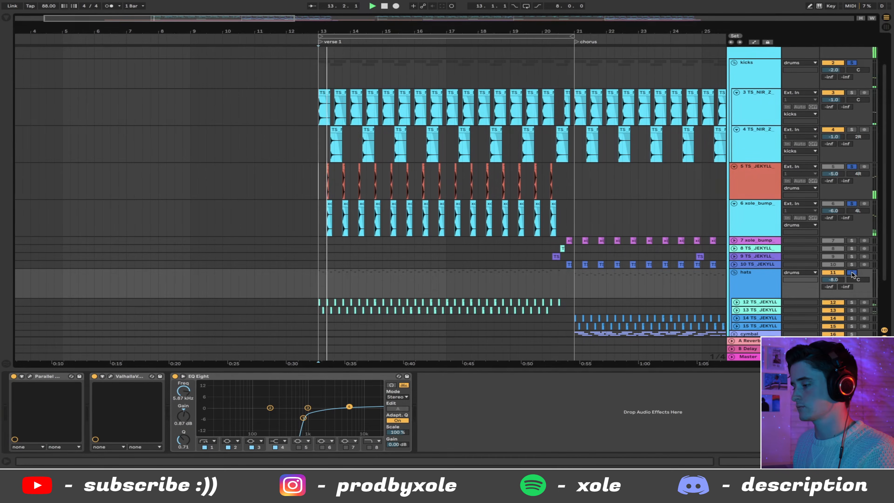
{"action": "scroll", "coordinate": [647, 274], "scroll_direction": "down", "scroll_amount": 1}
{"action": "scroll", "coordinate": [647, 273], "scroll_direction": "down", "scroll_amount": 5}
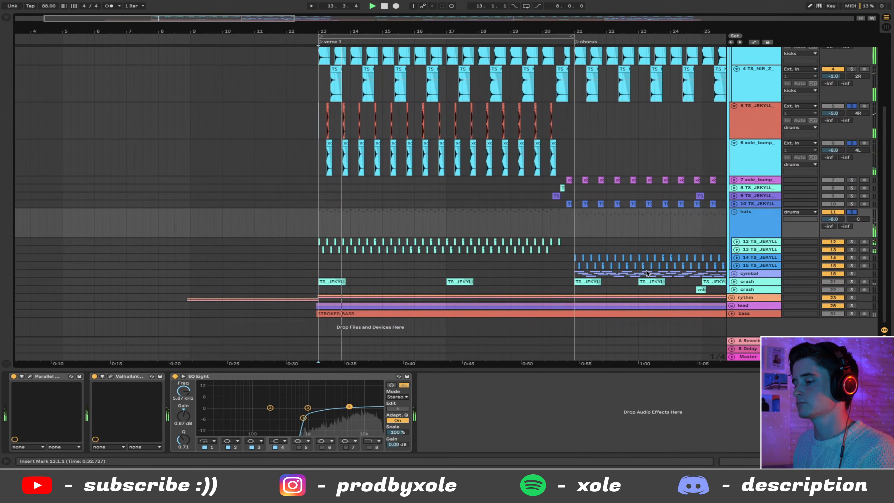
Step: Compare the hats with ValhallaVintageVerb switched off and back on, replaying from 13.1.1, then stop playback
{"action": "left_click", "coordinate": [94, 376]}
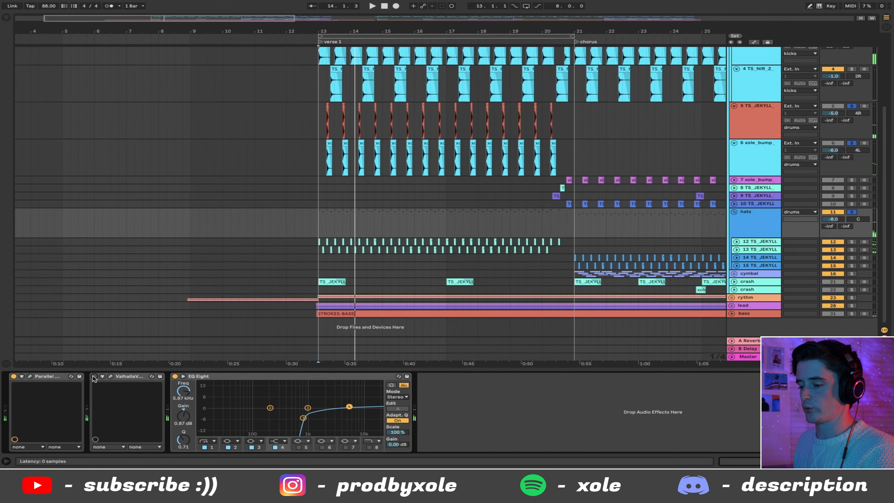
{"action": "key", "text": "space"}
{"action": "key", "text": "space"}
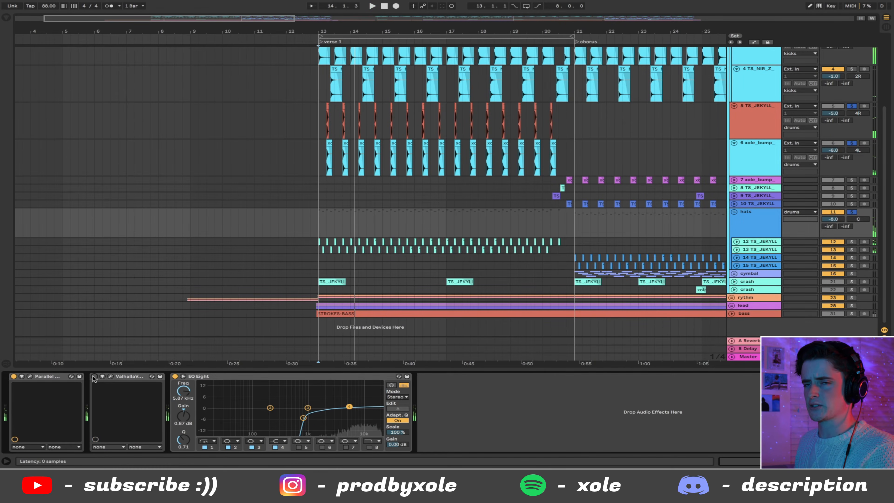
{"action": "key", "text": "space"}
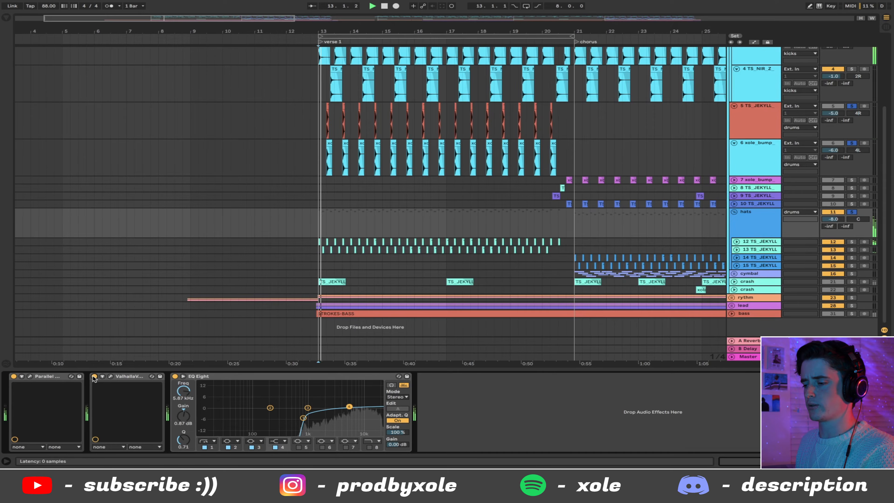
{"action": "key", "text": "space"}
Step: Unfold the 13 TS_JEKYLL and 12 TS_JEKYLL hat tracks and the upper crash track to show their clips and panning
{"action": "left_click", "coordinate": [735, 248]}
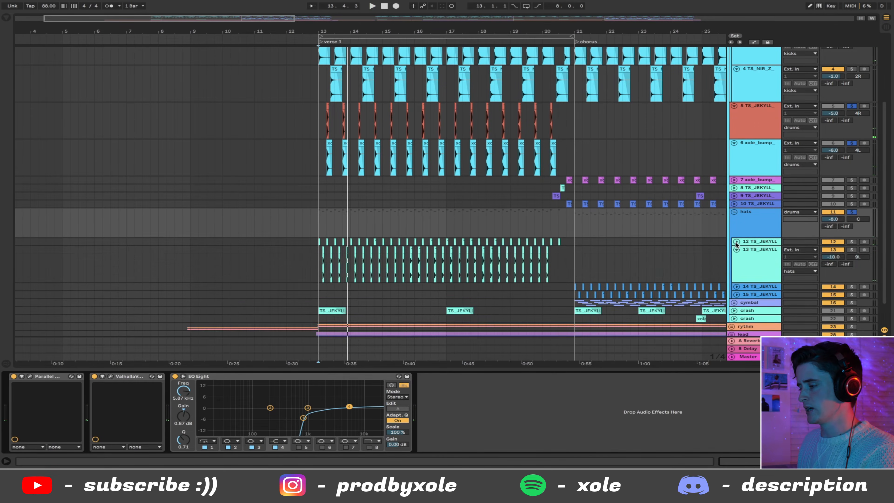
{"action": "left_click", "coordinate": [736, 242]}
{"action": "left_click", "coordinate": [746, 281]}
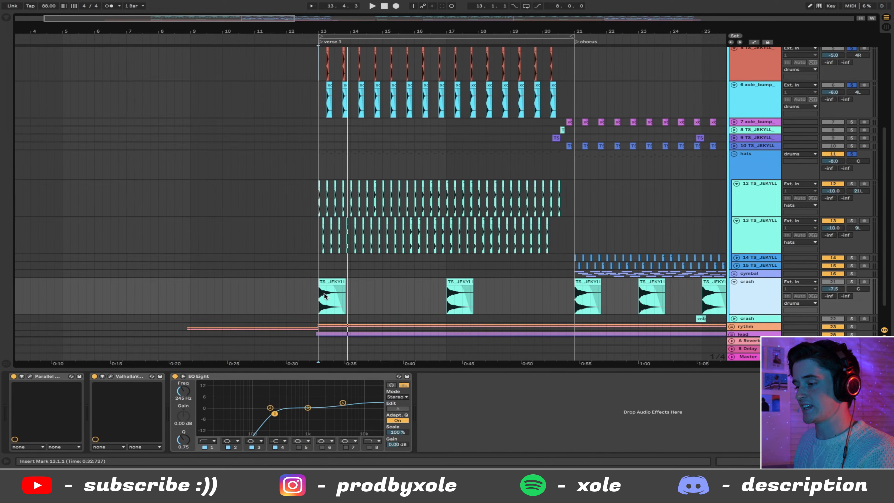
Step: Solo the upper crash track with the other drums and play from 13.1.1, bypassing its ValhallaVintageVerb for comparison
{"action": "left_click", "coordinate": [324, 295]}
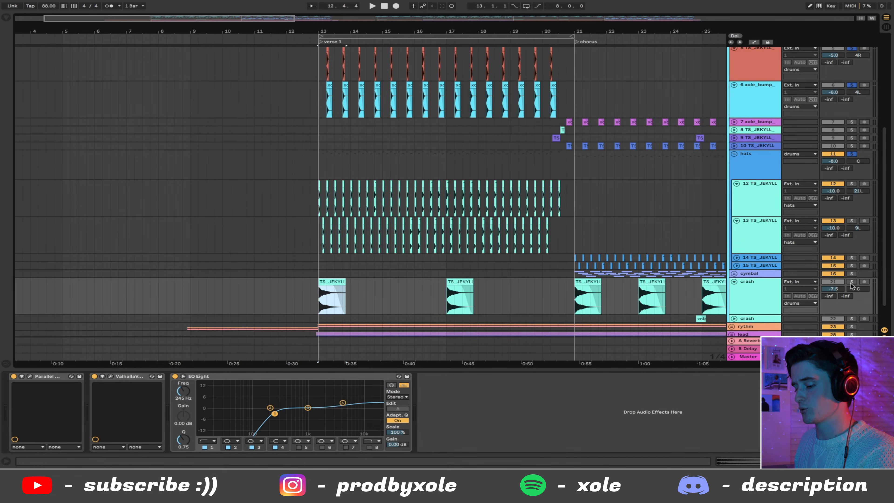
{"action": "left_click", "coordinate": [851, 282]}
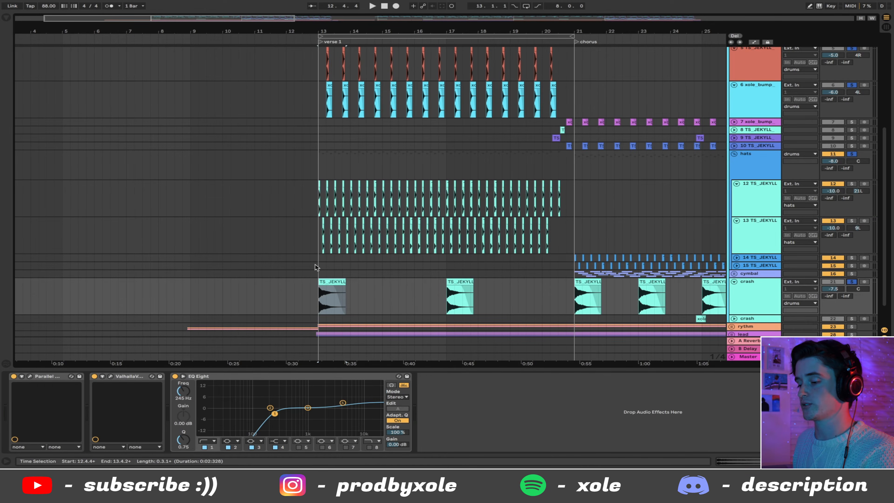
{"action": "key", "text": "space"}
{"action": "left_click", "coordinate": [771, 297]}
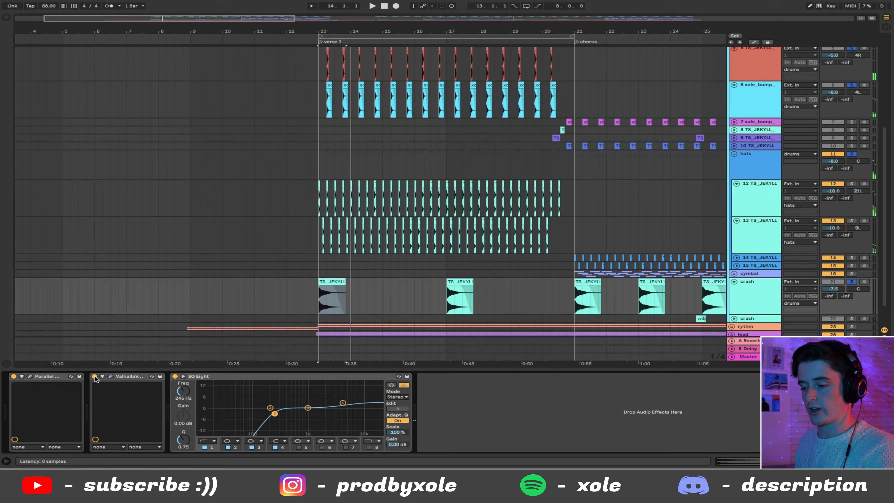
{"action": "key", "text": "space"}
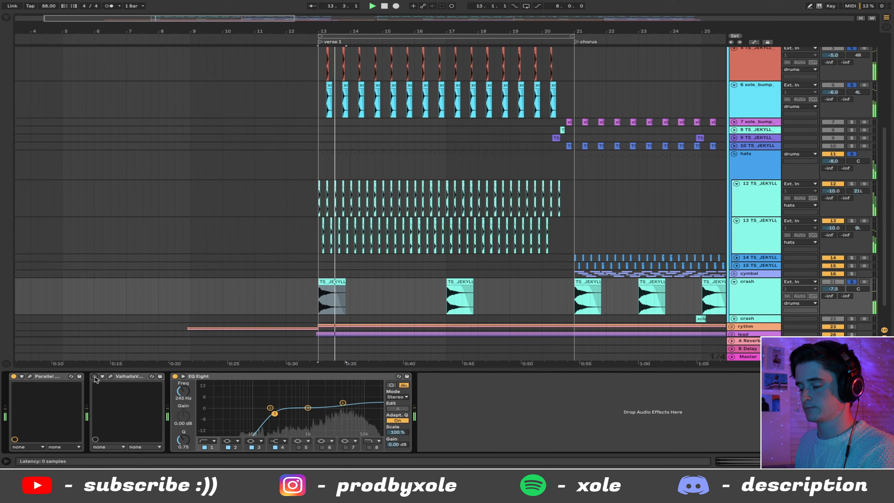
Step: Open the crash track's ValhallaVintageVerb to view its reverb settings, close it and resume playback
{"action": "left_click", "coordinate": [110, 377]}
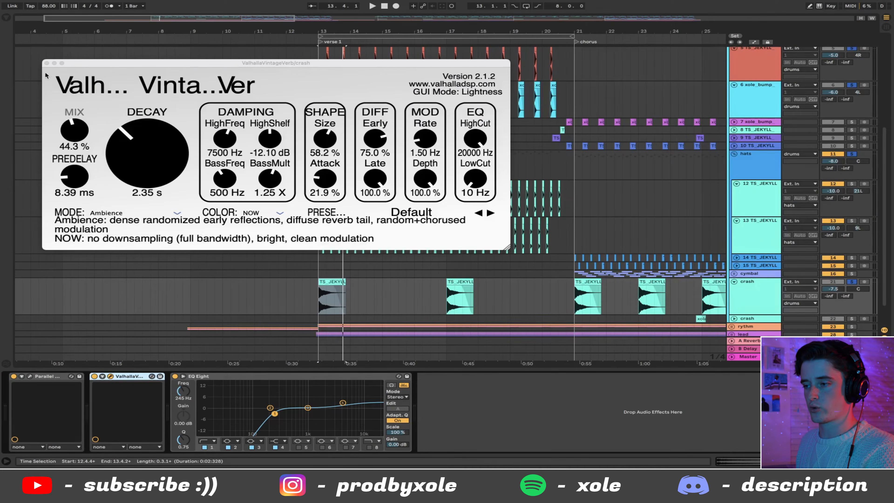
{"action": "left_click", "coordinate": [47, 63]}
{"action": "key", "text": "space"}
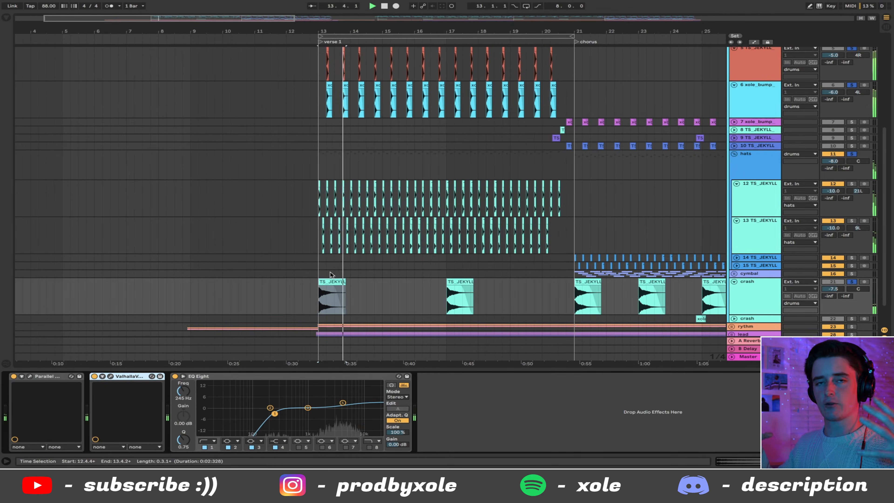
Step: Zoom in on the end of verse 1 and play the soloed drums from 19.4.1 towards the chorus
{"action": "left_click", "coordinate": [533, 146]}
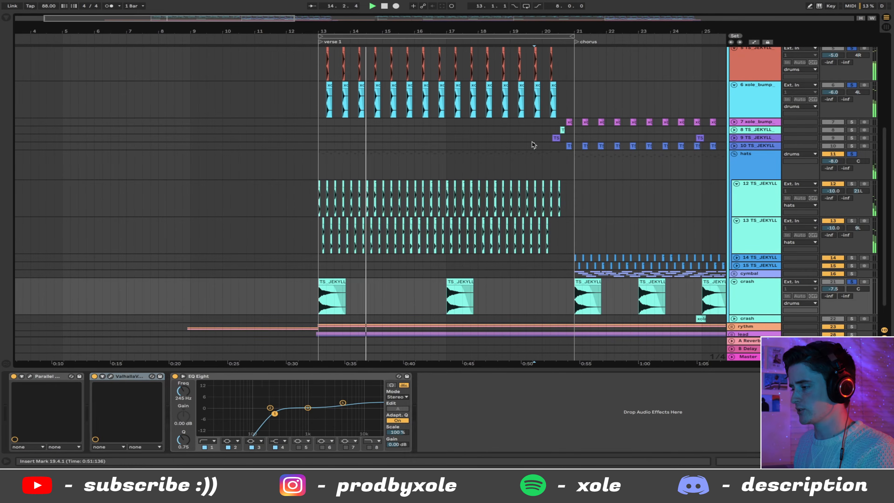
{"action": "left_click_drag", "start_coordinate": [564, 29], "coordinate": [495, 29]}
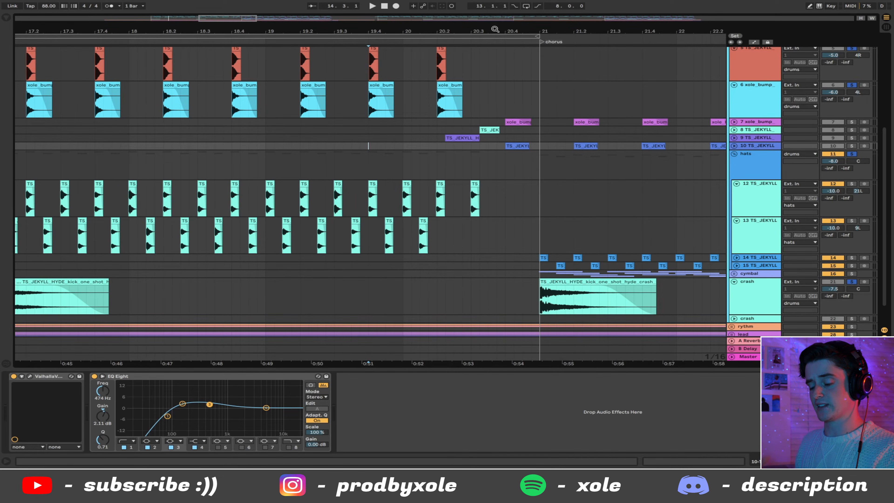
{"action": "key", "text": "space"}
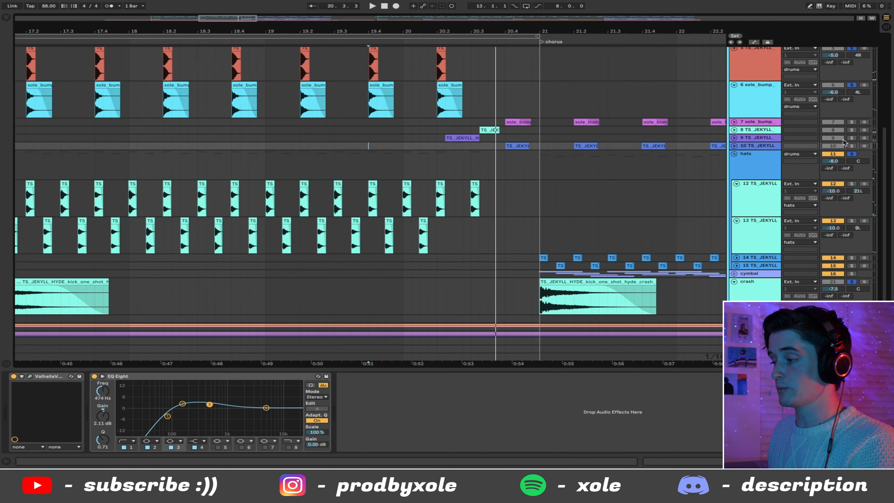
Step: Clear the track solos and replay the transition from 19.4.1 into the chorus
{"action": "scroll", "coordinate": [848, 106], "scroll_direction": "up", "scroll_amount": 5}
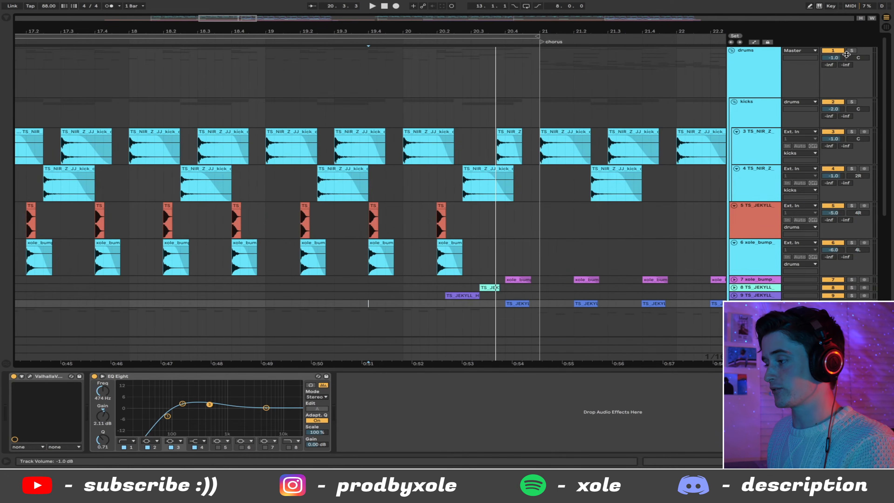
{"action": "scroll", "coordinate": [656, 171], "scroll_direction": "down", "scroll_amount": 8}
{"action": "key", "text": "space"}
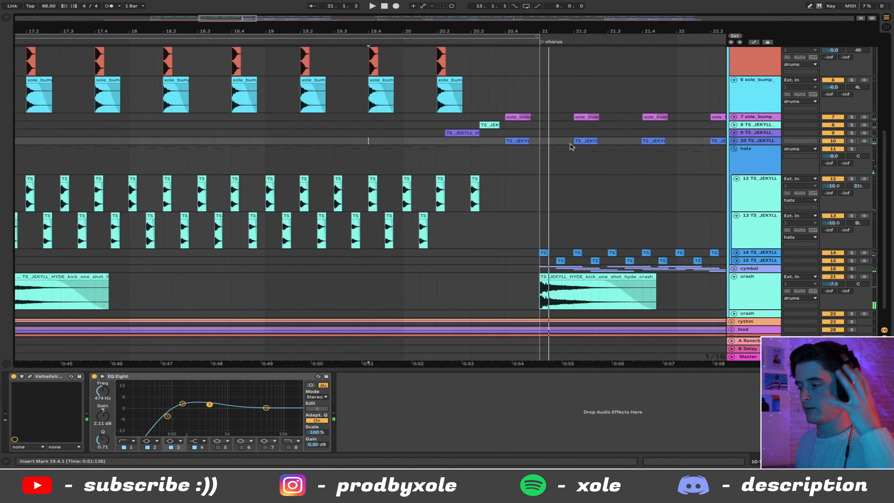
Step: Move the snare fill clips on tracks 8 and 9 from the end of verse 1 to around bar 22, and set the insert marker at 19.4.4
{"action": "left_click_drag", "start_coordinate": [478, 32], "coordinate": [362, 31]}
{"action": "left_click_drag", "start_coordinate": [317, 134], "coordinate": [488, 116]}
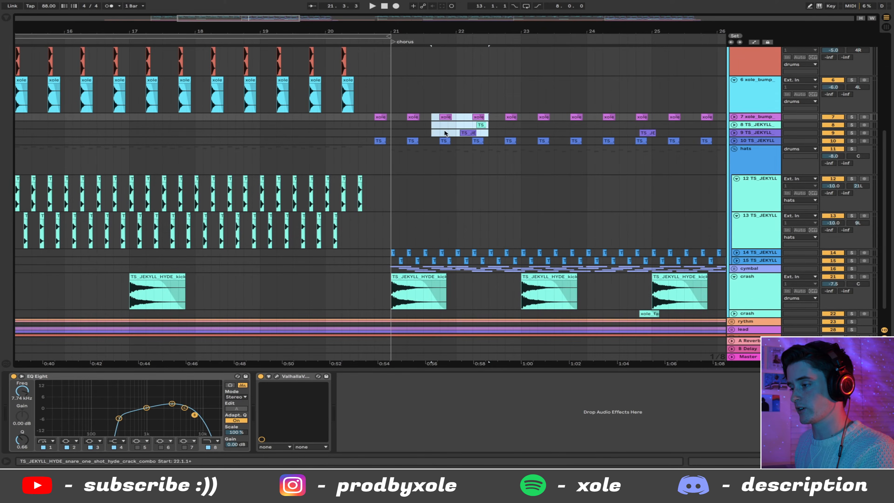
{"action": "left_click_drag", "start_coordinate": [323, 31], "coordinate": [323, 88]}
{"action": "left_click", "coordinate": [321, 133]}
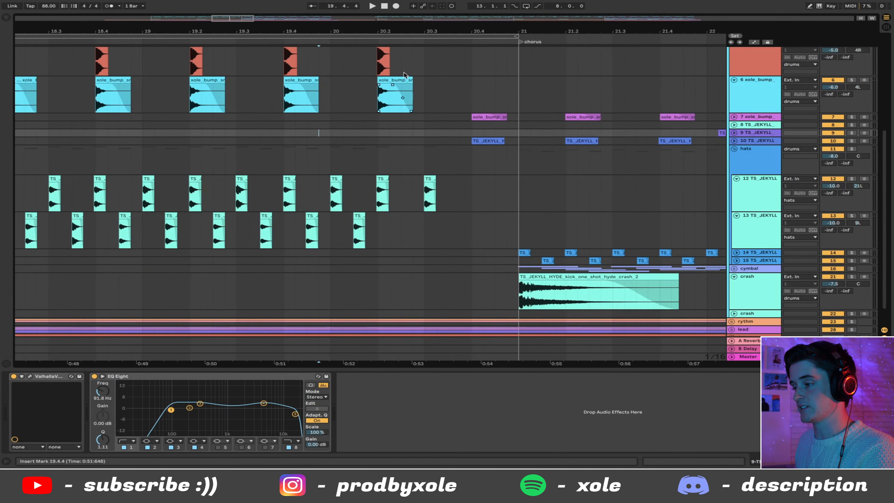
Step: Highlight the snare clips on tracks 7 to 10 from 20.3.3 to 21.1.1, followed by the first chorus bar
{"action": "left_click_drag", "start_coordinate": [481, 32], "coordinate": [433, 10]}
{"action": "left_click", "coordinate": [459, 154], "text": "shift"}
{"action": "left_click", "coordinate": [458, 144], "text": "shift"}
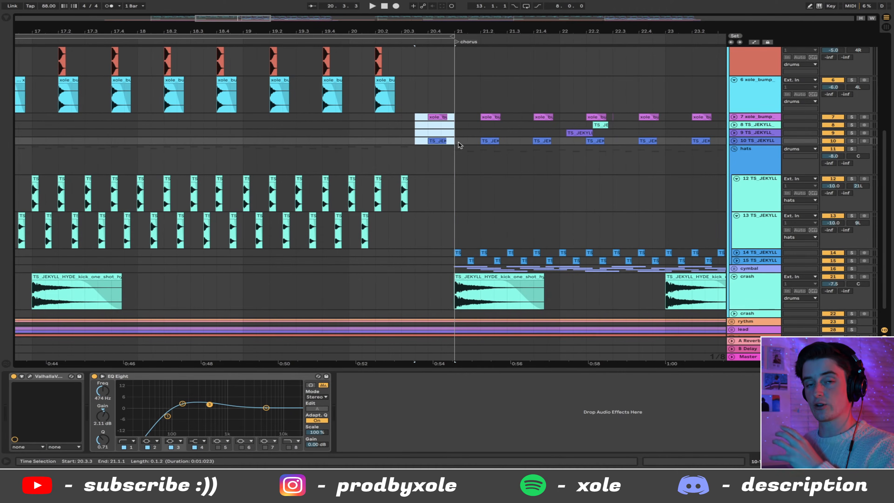
{"action": "left_click_drag", "start_coordinate": [459, 145], "coordinate": [560, 118]}
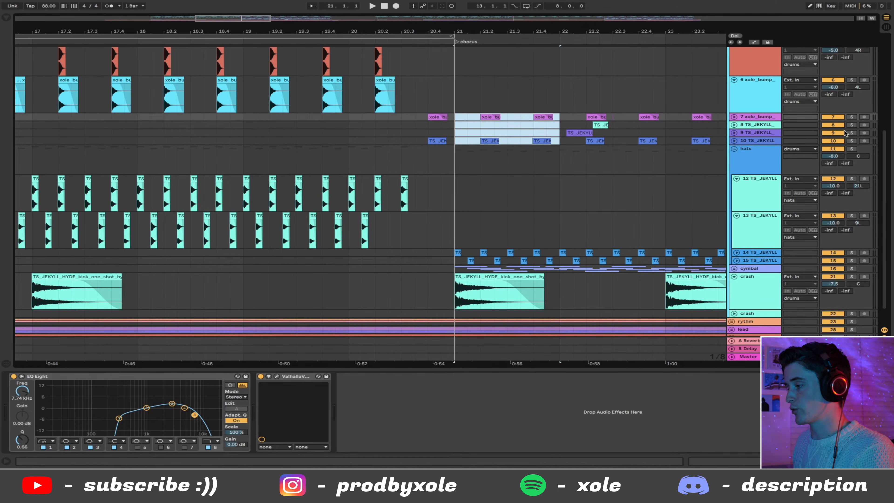
Step: Solo the chorus snare layers, add the cymbal group to the soloed hats, and play into the chorus from 20.3.1
{"action": "left_click", "coordinate": [851, 141]}
{"action": "key", "text": "space"}
{"action": "scroll", "coordinate": [636, 145], "scroll_direction": "up", "scroll_amount": 2}
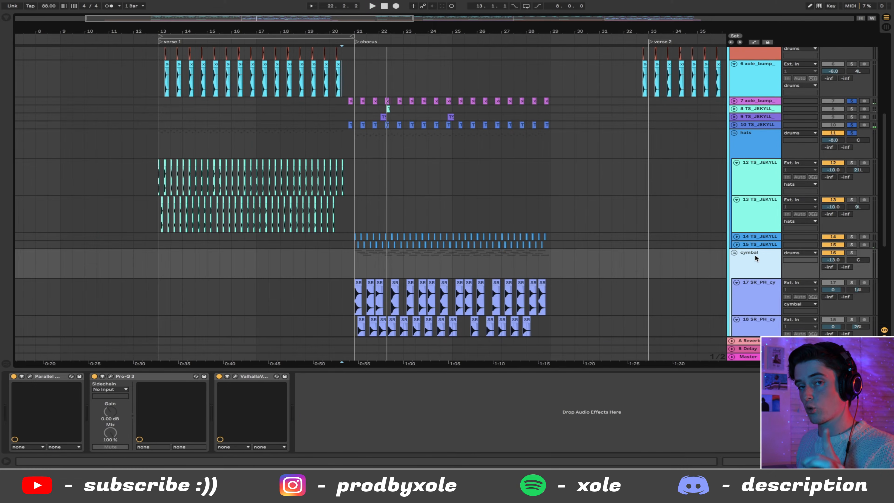
{"action": "left_click", "coordinate": [851, 253]}
{"action": "key", "text": "space"}
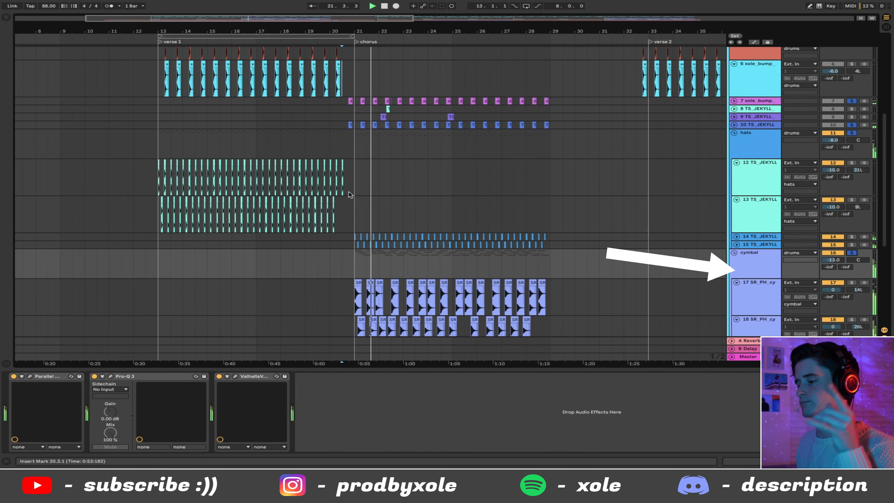
Step: Play the soloed kicks, snares and hats from 19.4.1 into the chorus without the snare fill
{"action": "scroll", "coordinate": [440, 215], "scroll_direction": "down", "scroll_amount": 2}
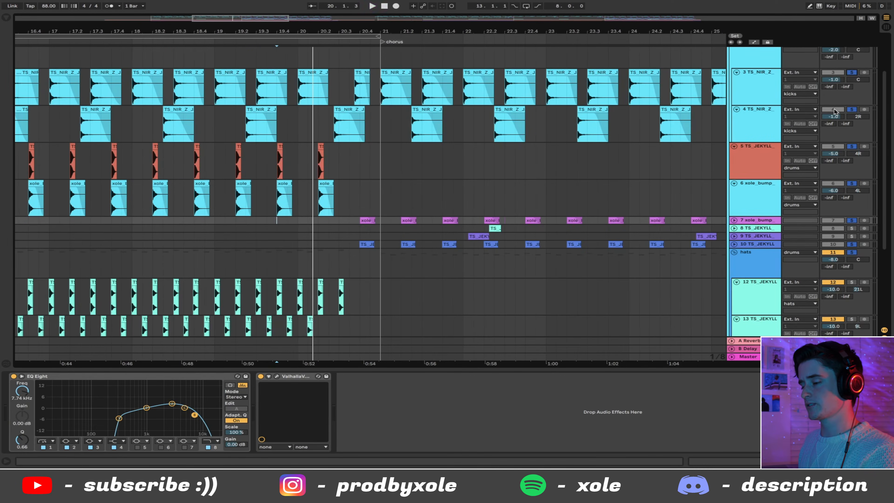
{"action": "key", "text": "space"}
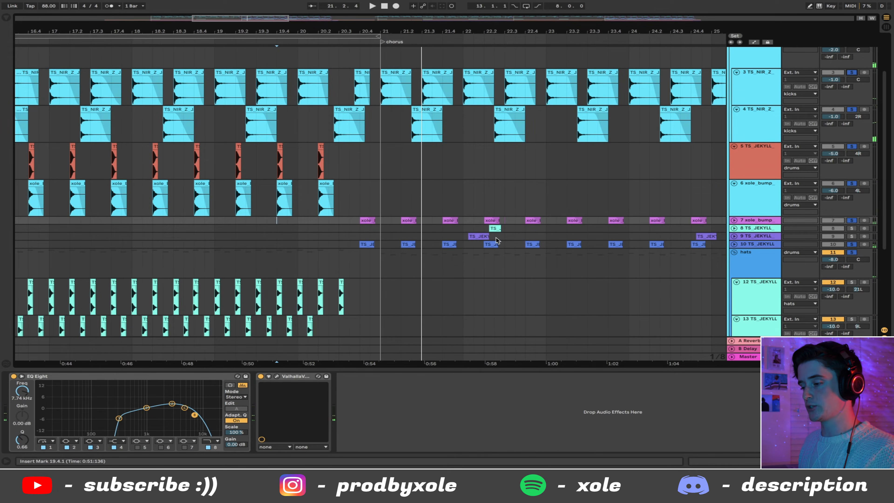
Step: Move the 9 TS_JEKYLL snare clip from bar 22 back to the end of verse 1, just before beat 20.3, and play it
{"action": "left_click", "coordinate": [478, 236]}
{"action": "left_click_drag", "start_coordinate": [410, 32], "coordinate": [473, 55]}
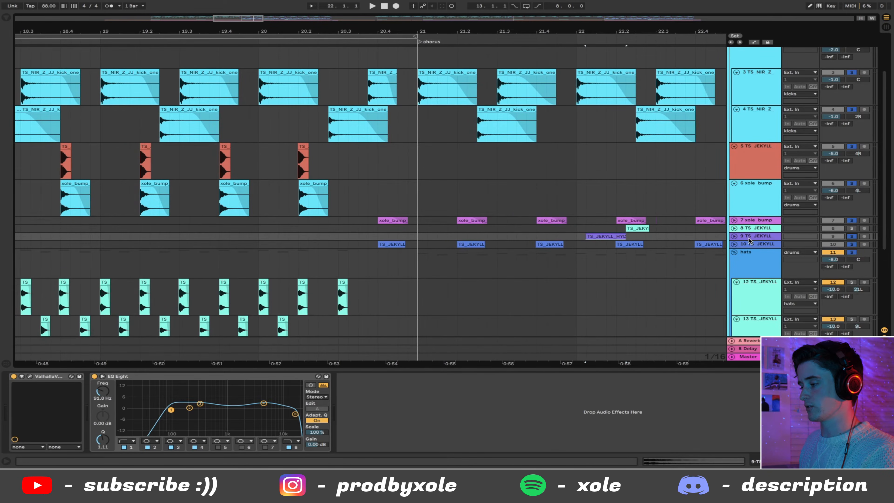
{"action": "left_click_drag", "start_coordinate": [609, 236], "coordinate": [350, 238]}
{"action": "key", "text": "space"}
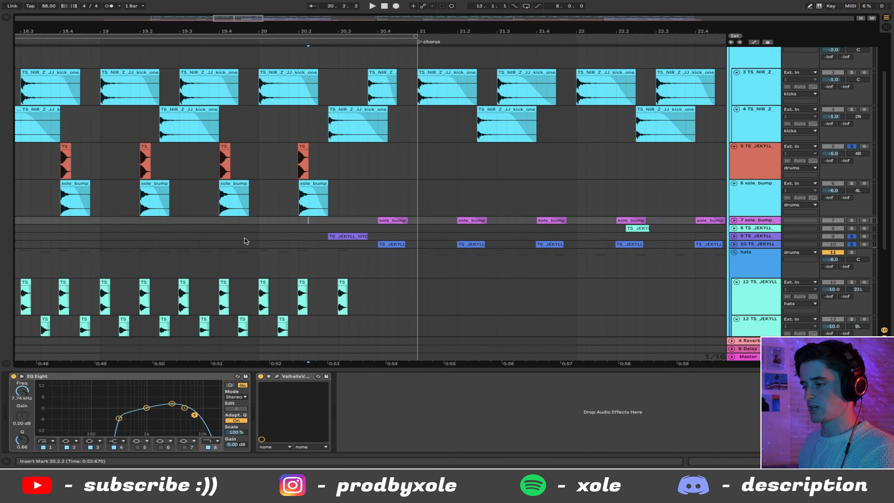
Step: Try the 9 TS_JEKYLL snare clip just after the chorus start and play the transition
{"action": "left_click", "coordinate": [209, 235]}
{"action": "left_click_drag", "start_coordinate": [355, 235], "coordinate": [455, 241]}
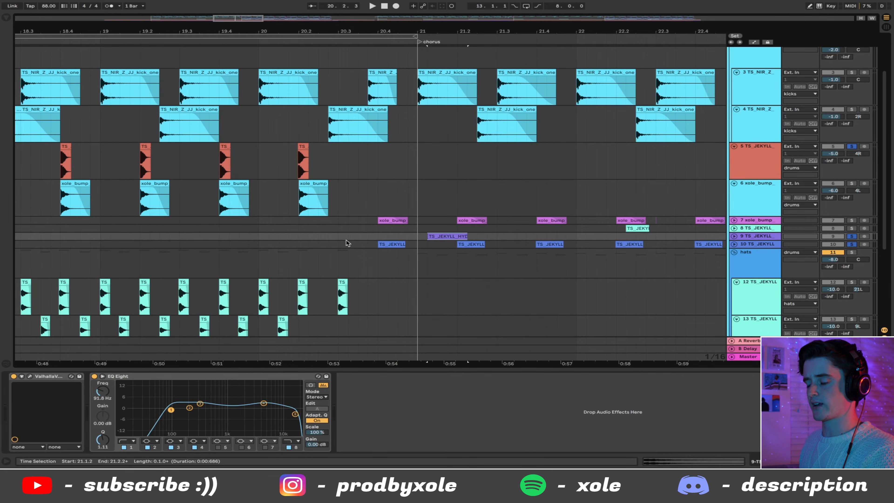
{"action": "left_click", "coordinate": [244, 227]}
{"action": "key", "text": "space"}
Step: Try the 9 TS_JEKYLL snare clip right behind the last 12 TS_JEKYLL hat hit of verse 1 and replay the transition
{"action": "left_click_drag", "start_coordinate": [444, 235], "coordinate": [355, 234]}
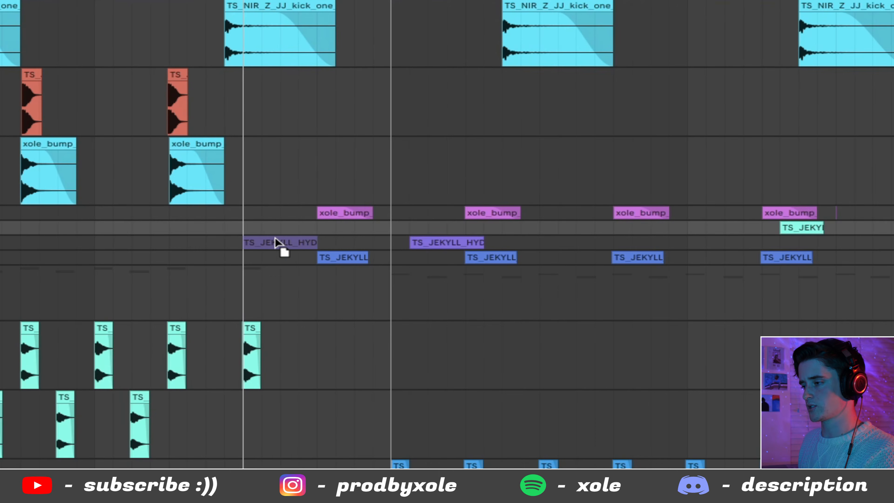
{"action": "left_click_drag", "start_coordinate": [276, 243], "coordinate": [299, 243]}
{"action": "left_click", "coordinate": [76, 243]}
{"action": "key", "text": "space"}
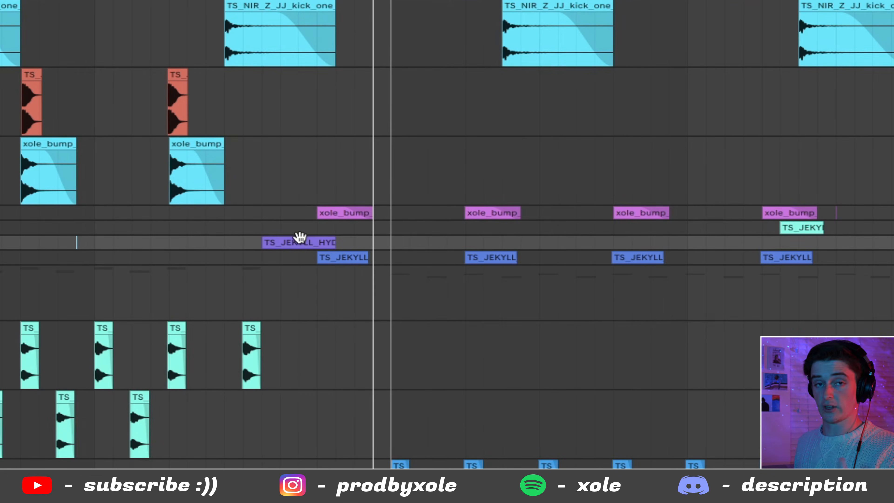
Step: Reposition the 9 TS_JEKYLL snare clip to start just after the last 6 xole_bump hit of verse 1 and replay it
{"action": "left_click_drag", "start_coordinate": [300, 239], "coordinate": [317, 239]}
{"action": "key", "text": "space"}
{"action": "left_click", "coordinate": [110, 231]}
{"action": "key", "text": "space"}
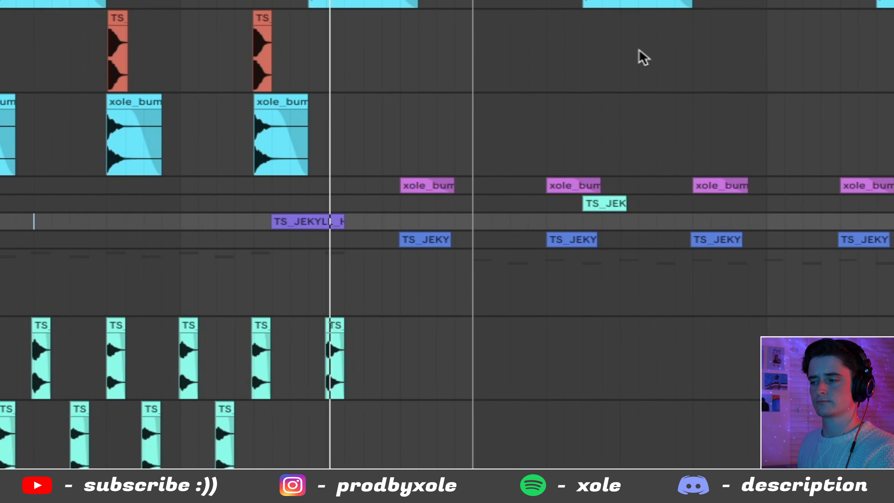
Step: Move the 8 TS_JEKYLL snare clip to just before the first 7 xole_bump clip and set the insert marker ahead of the fill
{"action": "left_click_drag", "start_coordinate": [608, 203], "coordinate": [398, 207]}
{"action": "left_click", "coordinate": [226, 198]}
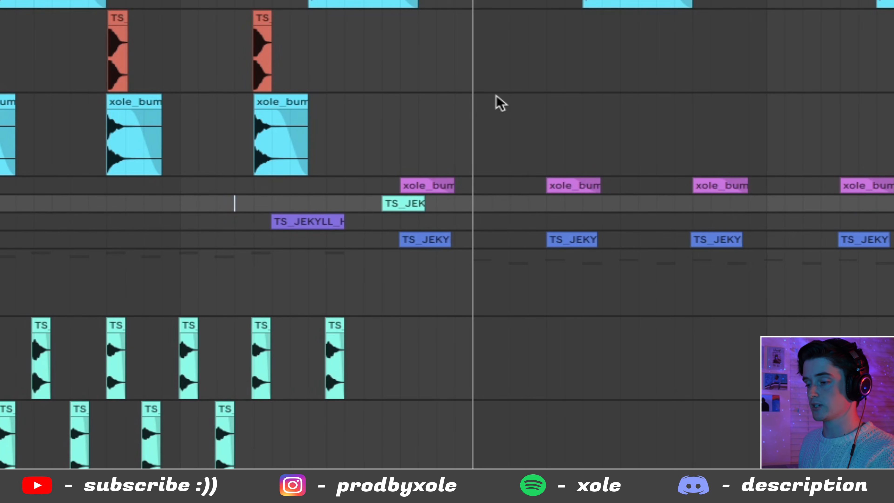
Step: Move the 8 TS_JEKYLL snare clip earlier in two tries, to right behind verse 1's last 12 TS_JEKYLL hat hit, replaying the fill
{"action": "left_click_drag", "start_coordinate": [414, 205], "coordinate": [395, 212]}
{"action": "left_click", "coordinate": [155, 208]}
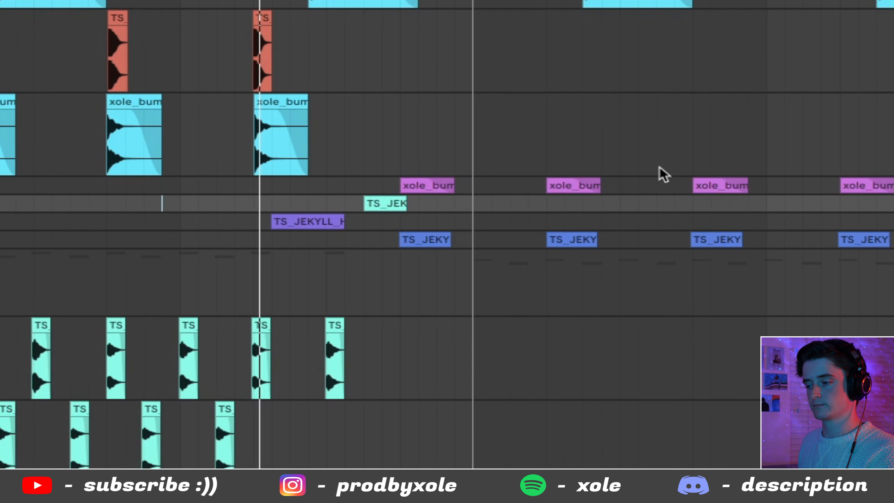
{"action": "left_click_drag", "start_coordinate": [379, 202], "coordinate": [367, 211]}
{"action": "left_click", "coordinate": [216, 220]}
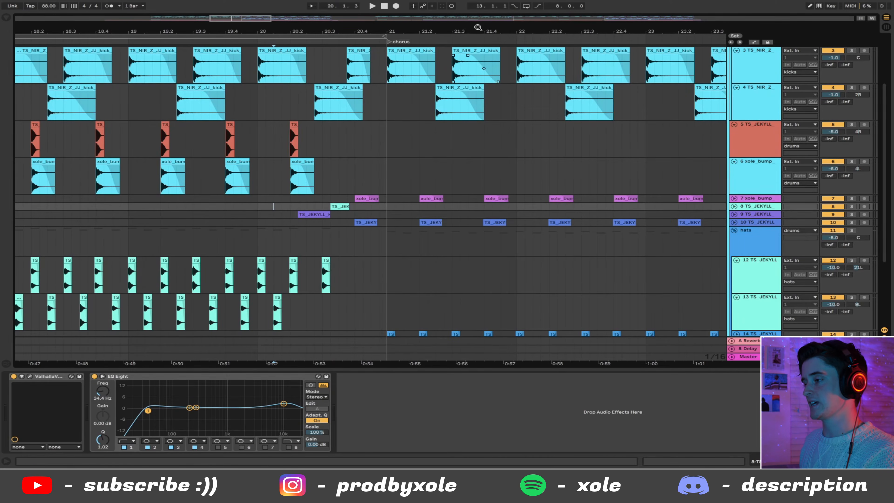
Step: Play the drums from before the fill into the chorus and review all drum tracks across the full arrangement
{"action": "left_click_drag", "start_coordinate": [475, 29], "coordinate": [423, 28]}
{"action": "key", "text": "space"}
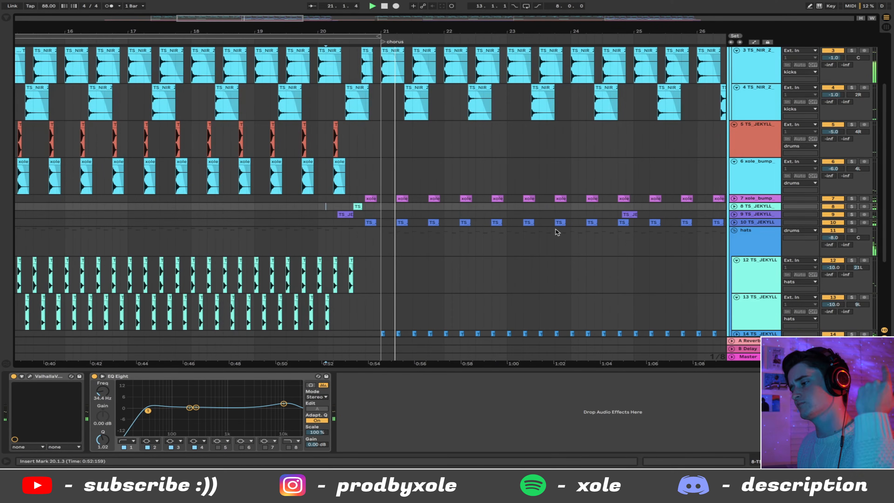
{"action": "scroll", "coordinate": [557, 232], "scroll_direction": "down", "scroll_amount": 3}
{"action": "scroll", "coordinate": [556, 232], "scroll_direction": "down", "scroll_amount": 2}
{"action": "scroll", "coordinate": [557, 232], "scroll_direction": "up", "scroll_amount": 8}
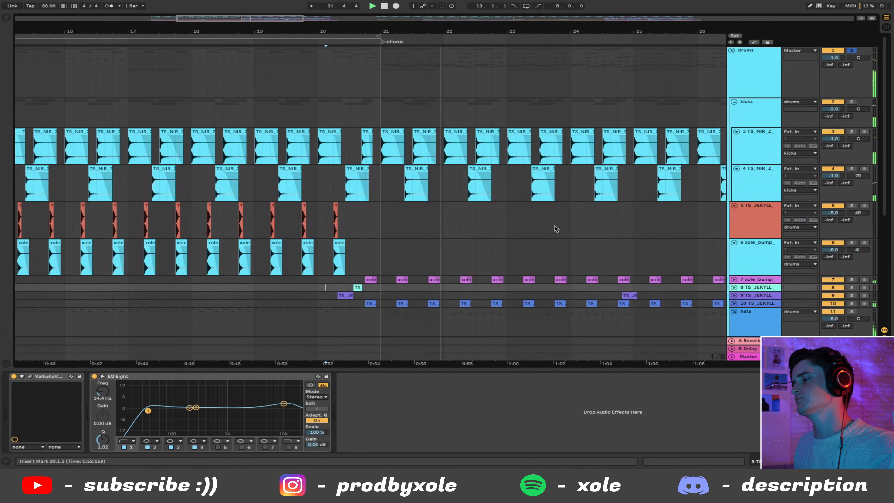
{"action": "key", "text": "w"}
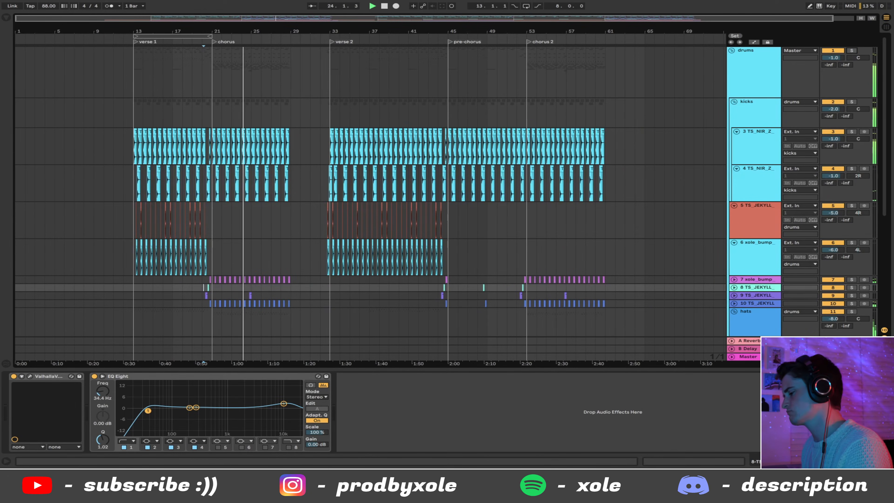
{"action": "left_click", "coordinate": [886, 461]}
{"action": "scroll", "coordinate": [440, 338], "scroll_direction": "down", "scroll_amount": 5}
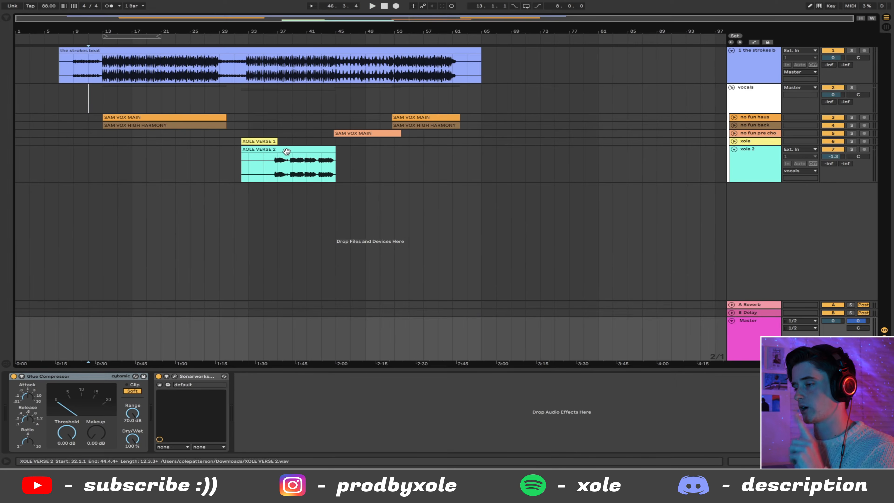
Step: Set the insert marker at bar 9 of the vocal project and check the vocals group folded and unfolded
{"action": "left_click", "coordinate": [73, 66]}
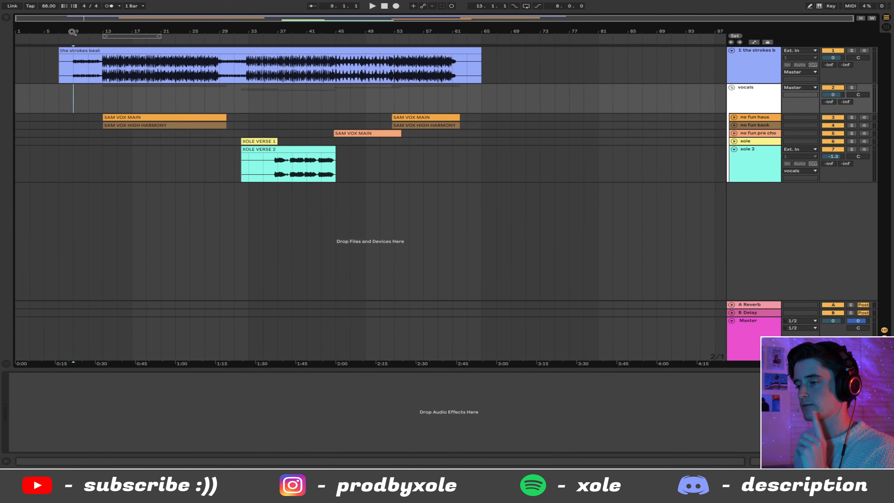
{"action": "left_click_drag", "start_coordinate": [72, 32], "coordinate": [73, 49]}
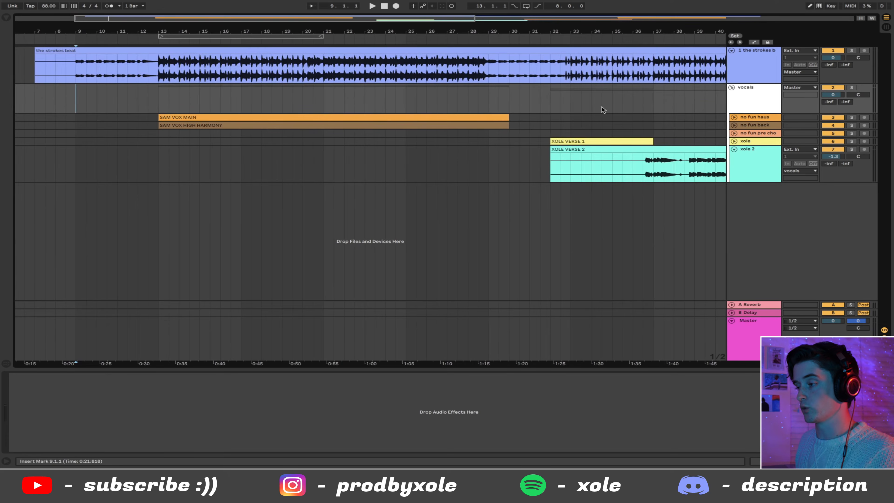
{"action": "left_click", "coordinate": [731, 88]}
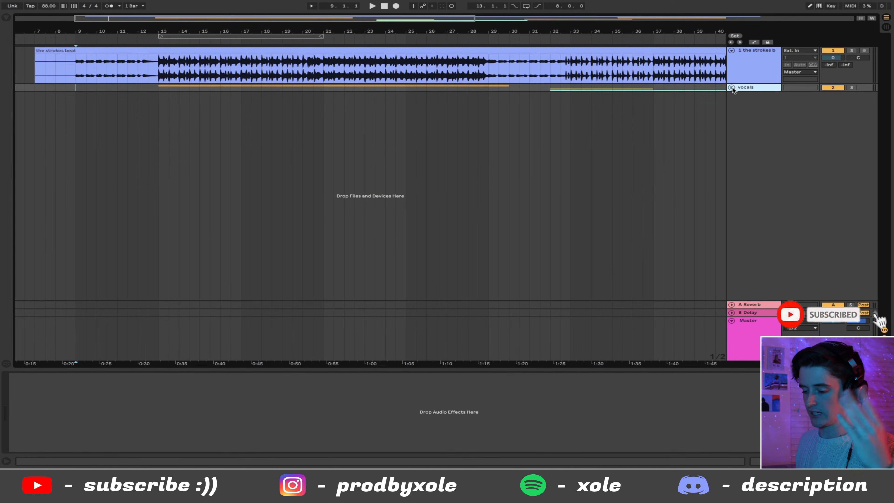
{"action": "left_click", "coordinate": [731, 88]}
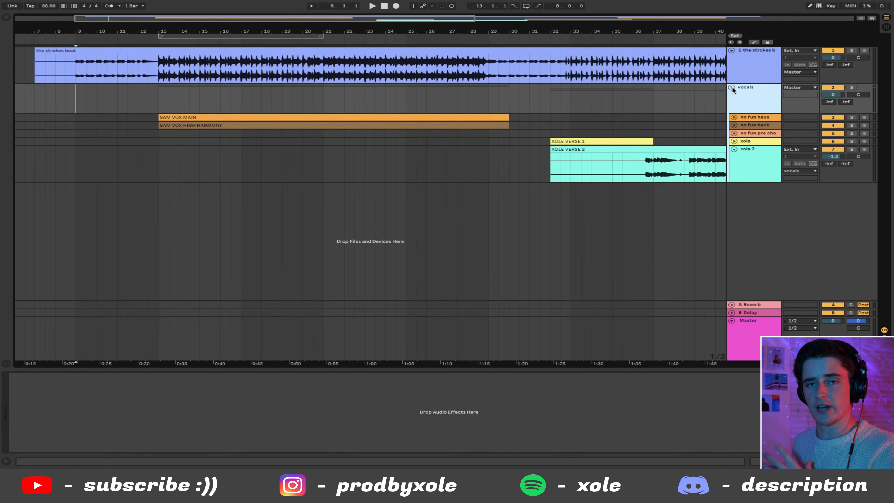
Step: Solo the strokes beat track and play short excerpts from bar 9 and bar 13
{"action": "left_click", "coordinate": [400, 47]}
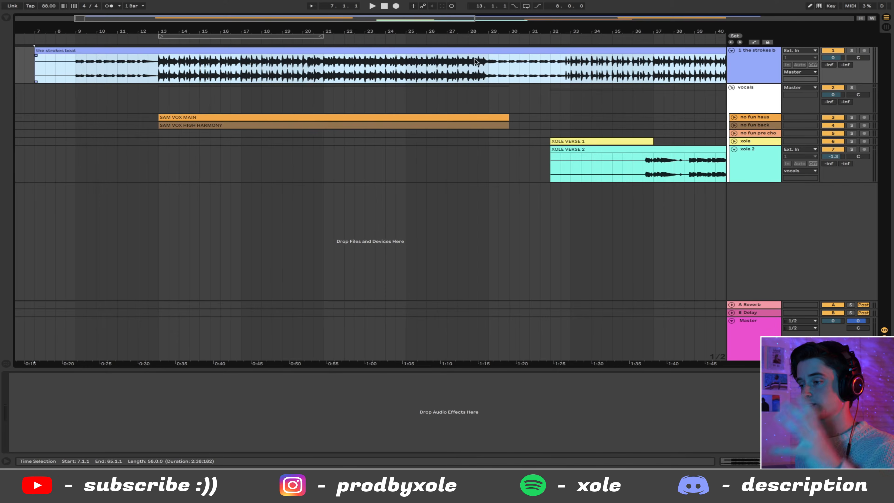
{"action": "left_click", "coordinate": [851, 51]}
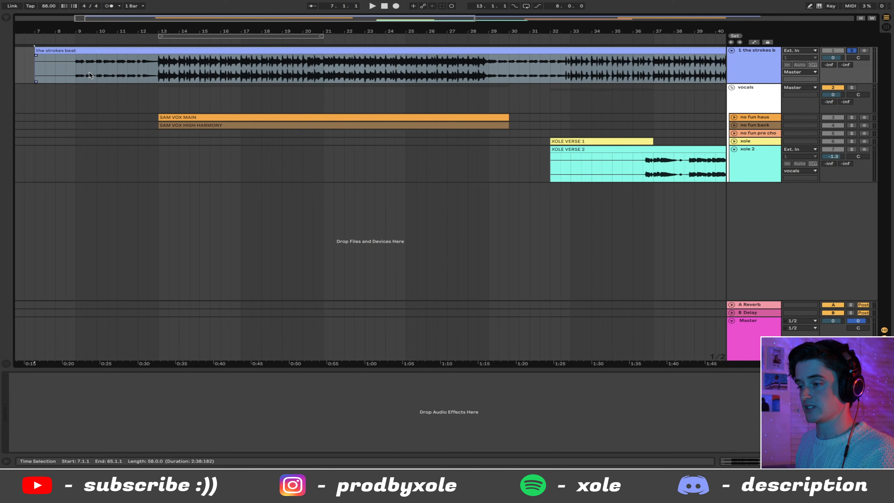
{"action": "left_click", "coordinate": [77, 70]}
{"action": "key", "text": "space"}
{"action": "left_click", "coordinate": [157, 69]}
{"action": "key", "text": "space"}
{"action": "key", "text": "space"}
{"action": "key", "text": "space"}
{"action": "double_click", "coordinate": [759, 57]}
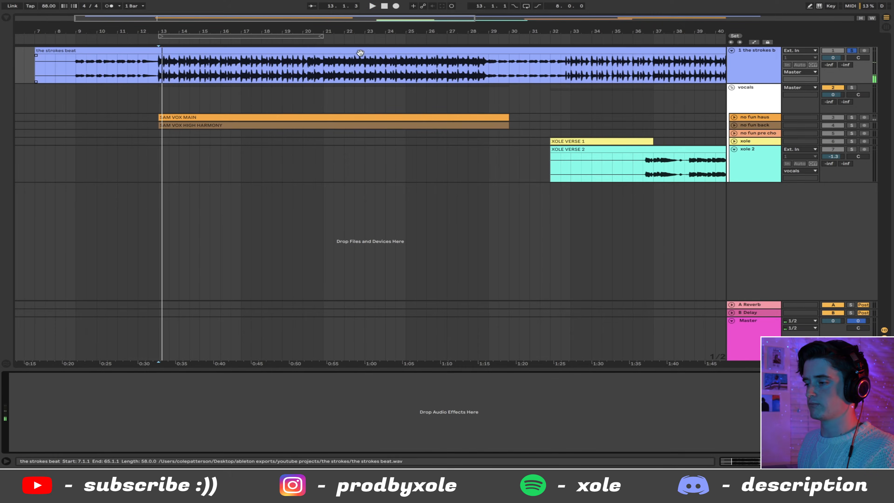
Step: Highlight the strokes beat clip from bar 17 to 28.3 and examine the track's effects area
{"action": "left_click", "coordinate": [360, 53]}
{"action": "left_click_drag", "start_coordinate": [242, 71], "coordinate": [478, 72]}
{"action": "left_click", "coordinate": [739, 74]}
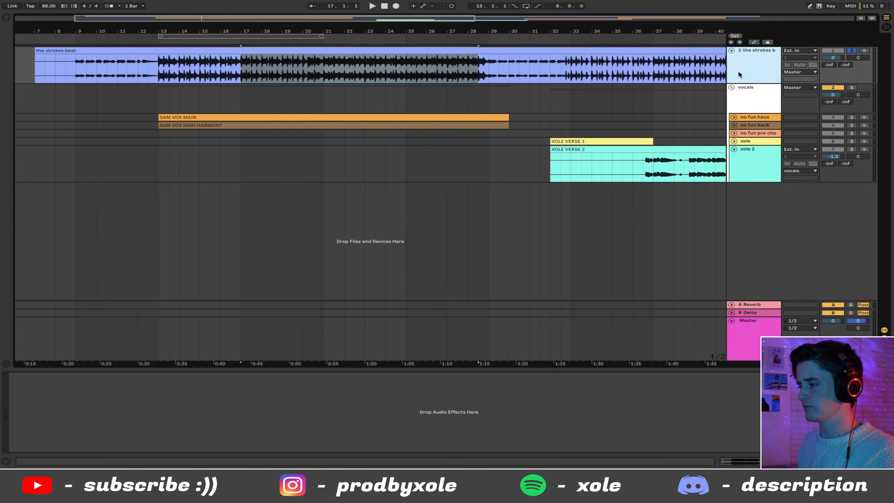
{"action": "left_click", "coordinate": [479, 420]}
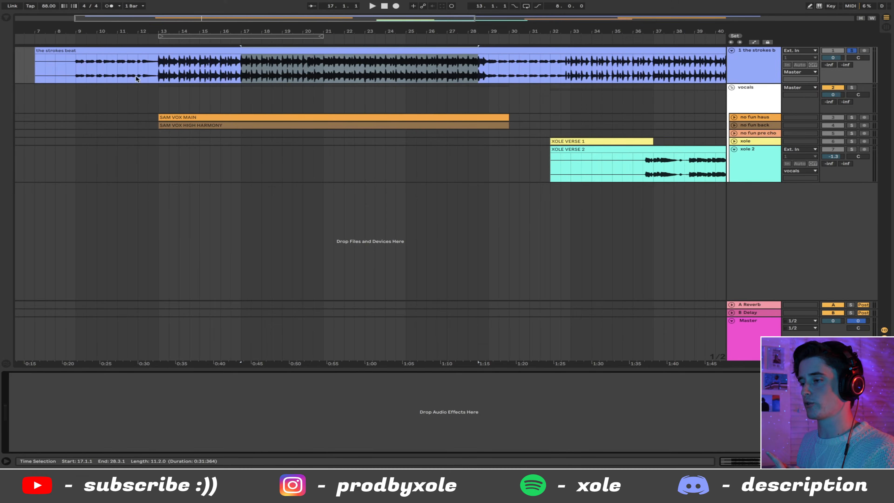
Step: Highlight bars 12 to 21 of the strokes beat and inspect the effects on the vocals group and the xole 2 track
{"action": "left_click_drag", "start_coordinate": [138, 72], "coordinate": [323, 78]}
{"action": "left_click", "coordinate": [754, 103]}
{"action": "left_click", "coordinate": [748, 165]}
{"action": "left_click", "coordinate": [744, 92]}
{"action": "left_click", "coordinate": [743, 156]}
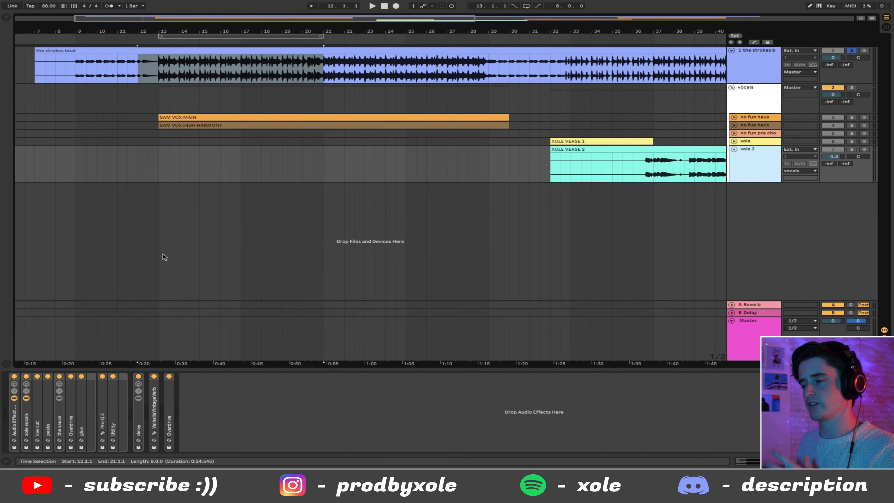
Step: Highlight the strokes beat clip from bar 13 to bar 29 and check the vocals group
{"action": "left_click", "coordinate": [159, 69]}
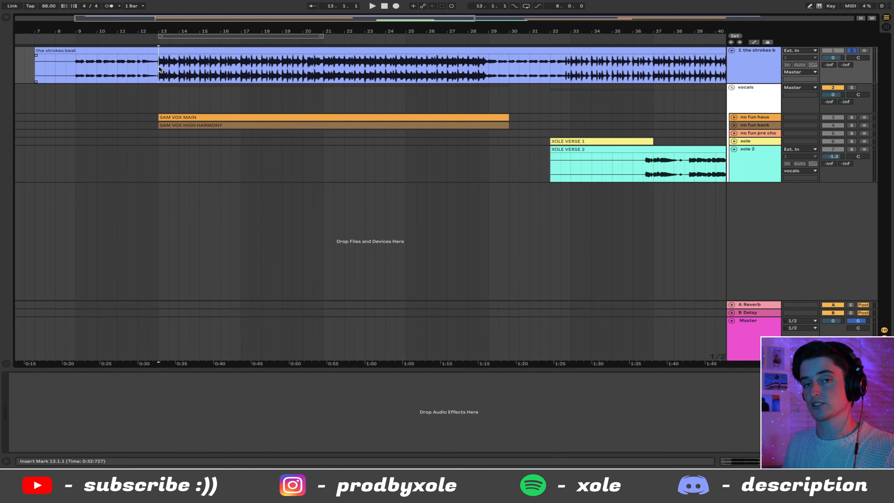
{"action": "left_click", "coordinate": [761, 97]}
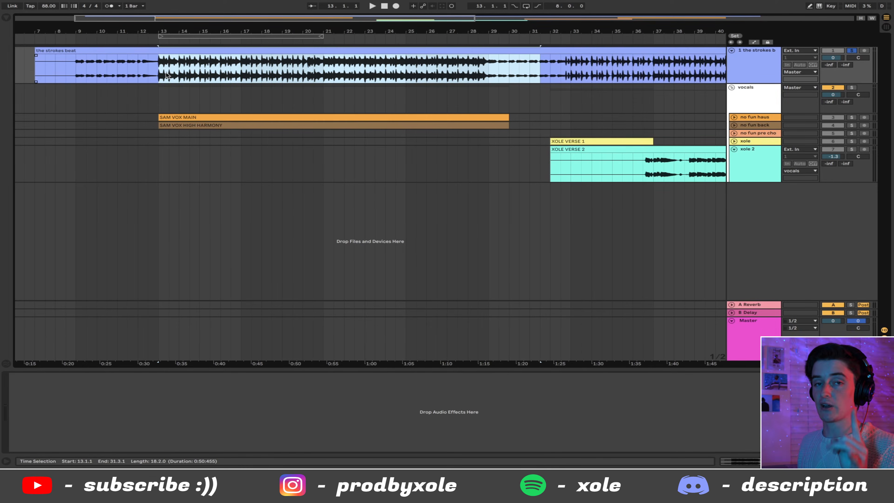
{"action": "mouse_move", "coordinate": [166, 75]}
{"action": "left_mouse_down"}
{"action": "mouse_move", "coordinate": [484, 74]}
{"action": "mouse_move", "coordinate": [475, 74]}
{"action": "left_mouse_up"}
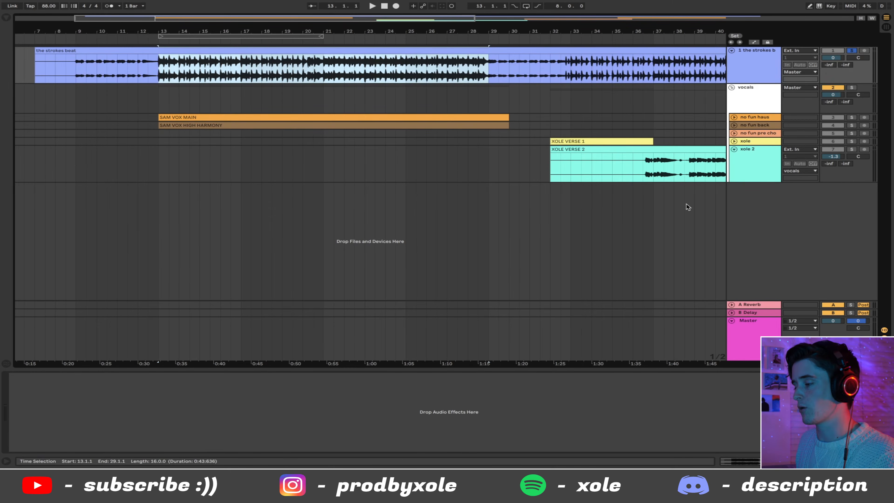
Step: Hide the device view, check the Master track and play the soloed beat from bar 13
{"action": "left_click", "coordinate": [887, 461]}
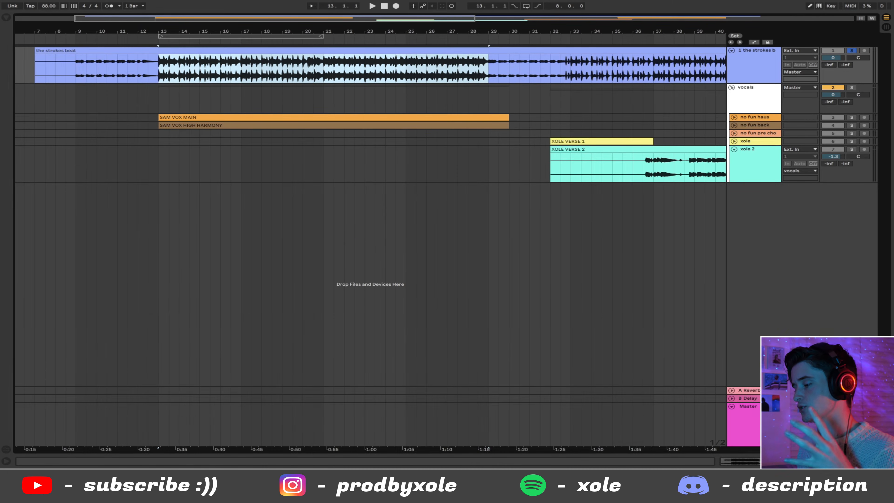
{"action": "double_click", "coordinate": [749, 416]}
{"action": "key", "text": "alt+super+l"}
{"action": "left_click", "coordinate": [155, 70]}
{"action": "key", "text": "space"}
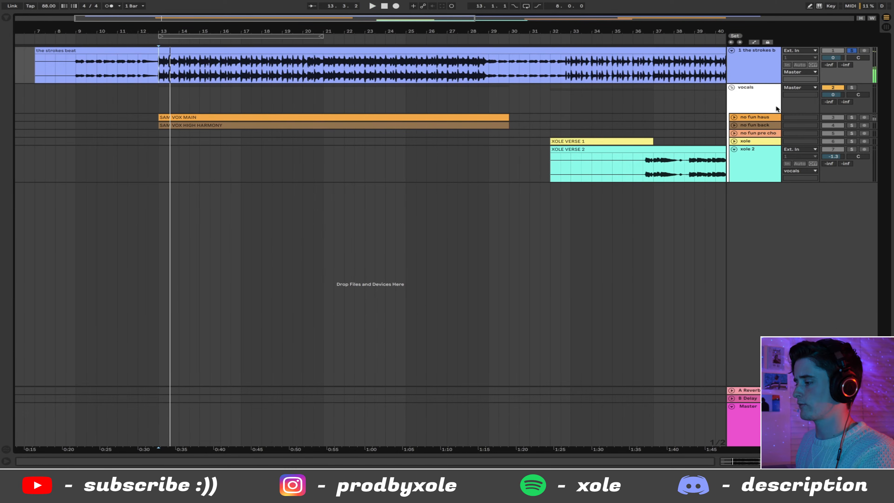
Step: Bring back the device view and inspect the effects on the vocals group and its tracks down to xole 2
{"action": "left_click", "coordinate": [757, 101]}
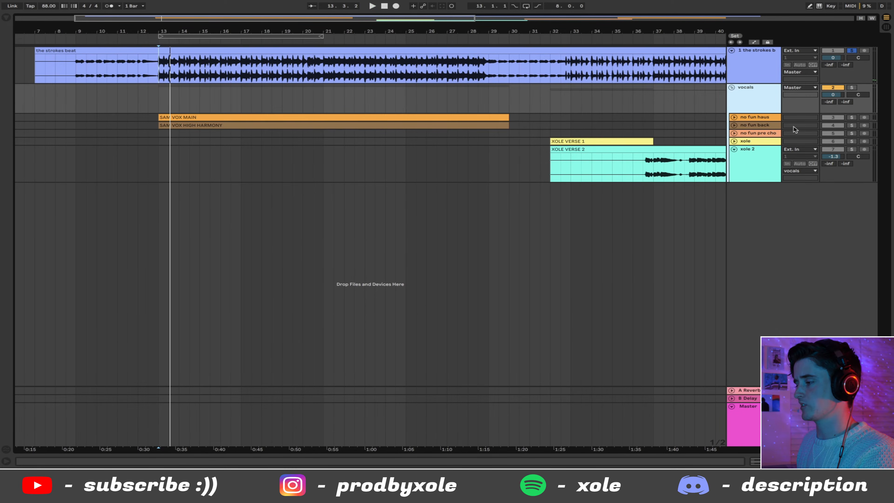
{"action": "double_click", "coordinate": [750, 102]}
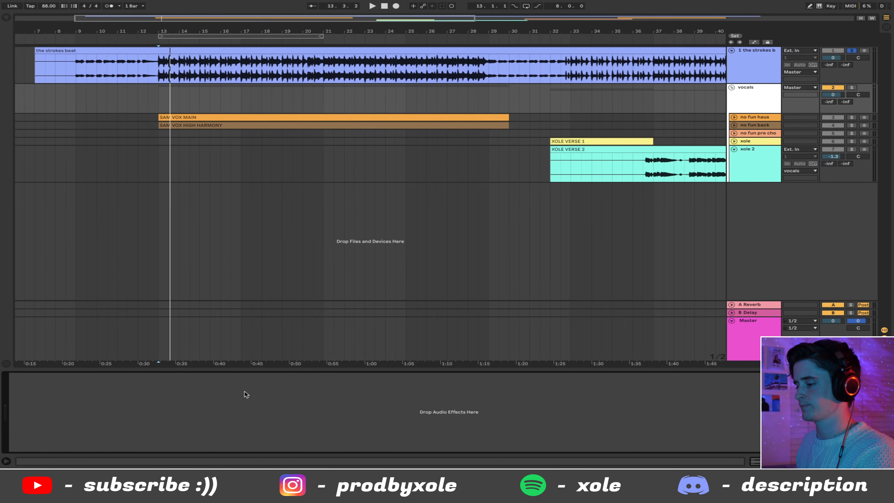
{"action": "left_click", "coordinate": [748, 120]}
{"action": "left_click", "coordinate": [747, 125]}
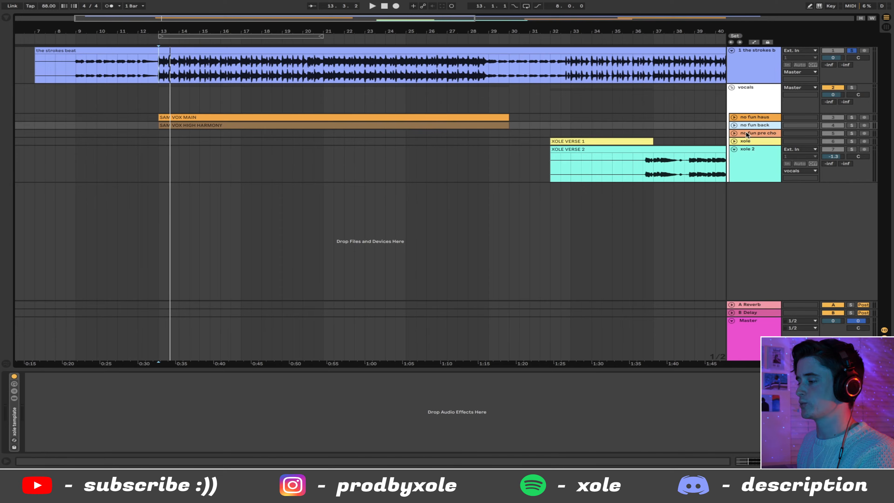
{"action": "left_click", "coordinate": [747, 134]}
{"action": "left_click", "coordinate": [742, 143]}
{"action": "left_click", "coordinate": [742, 153]}
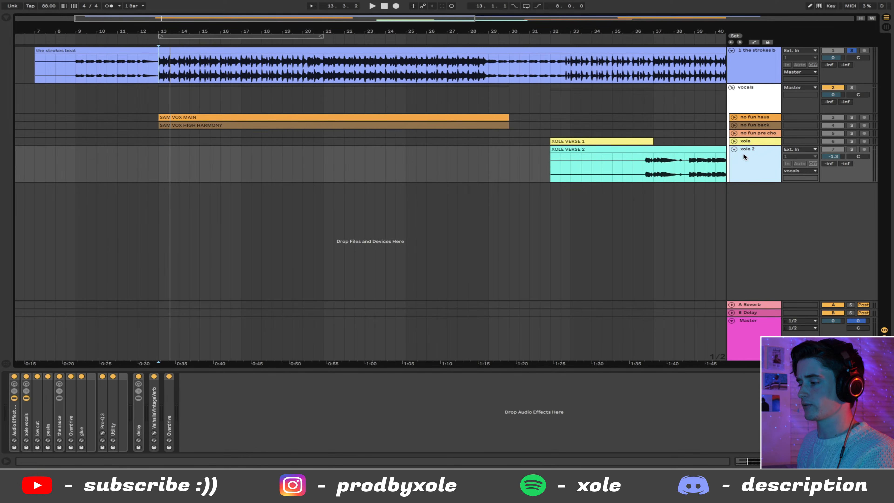
Step: Unfold the no fun haus and no fun back tracks and deactivate the SAM VOX HIGH HARMONY clip at bars 13 to 29
{"action": "left_click", "coordinate": [752, 118]}
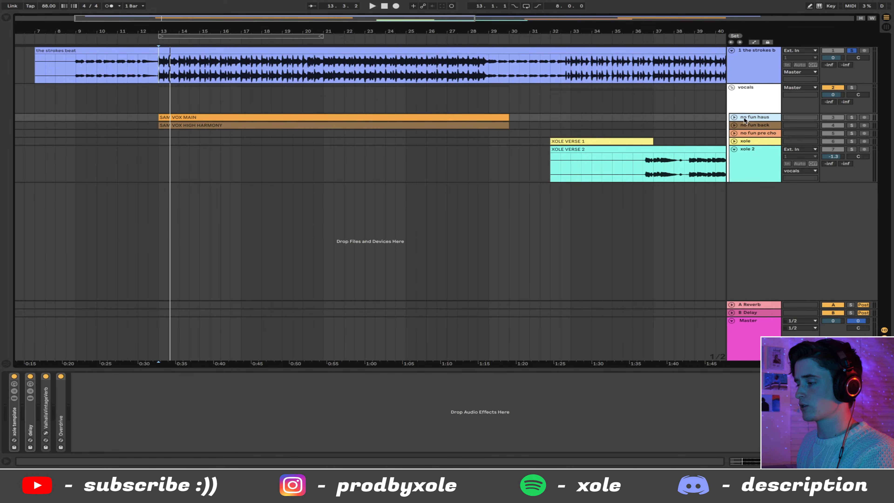
{"action": "left_click", "coordinate": [732, 117]}
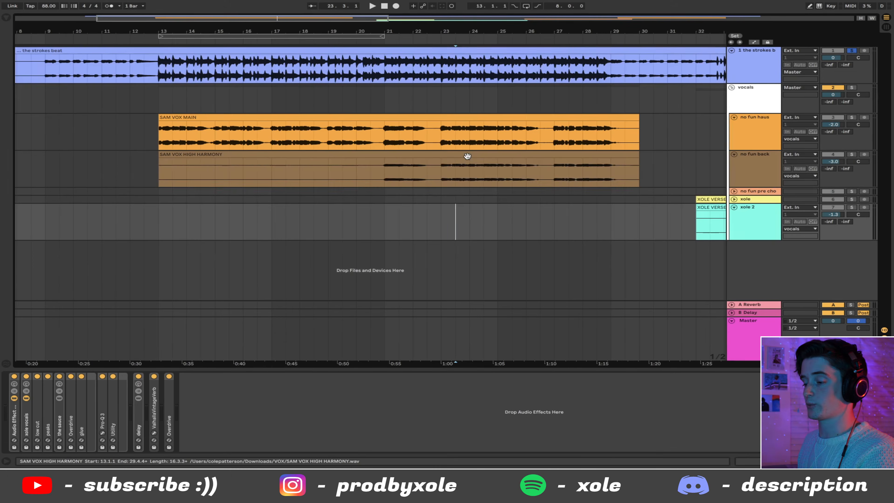
{"action": "left_click", "coordinate": [467, 155]}
{"action": "left_click_drag", "start_coordinate": [347, 157], "coordinate": [732, 164]}
{"action": "left_click", "coordinate": [636, 160]}
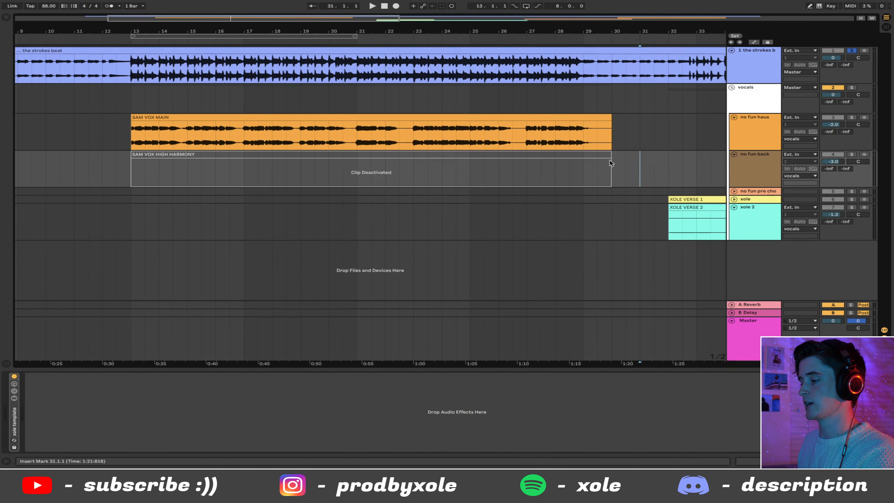
Step: Solo the no fun haus track and bypass all its effects, keeping the xole template rack first in the chain
{"action": "left_click", "coordinate": [107, 132]}
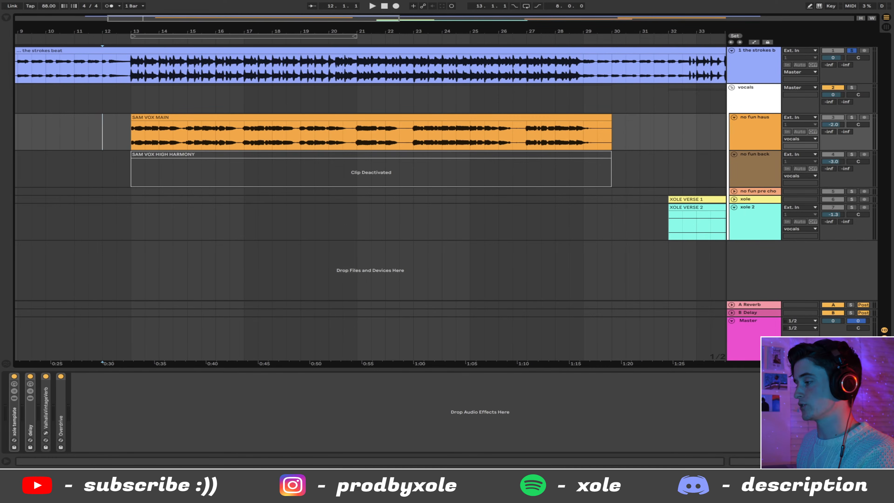
{"action": "double_click", "coordinate": [746, 127]}
{"action": "left_click", "coordinate": [14, 376], "text": "alt"}
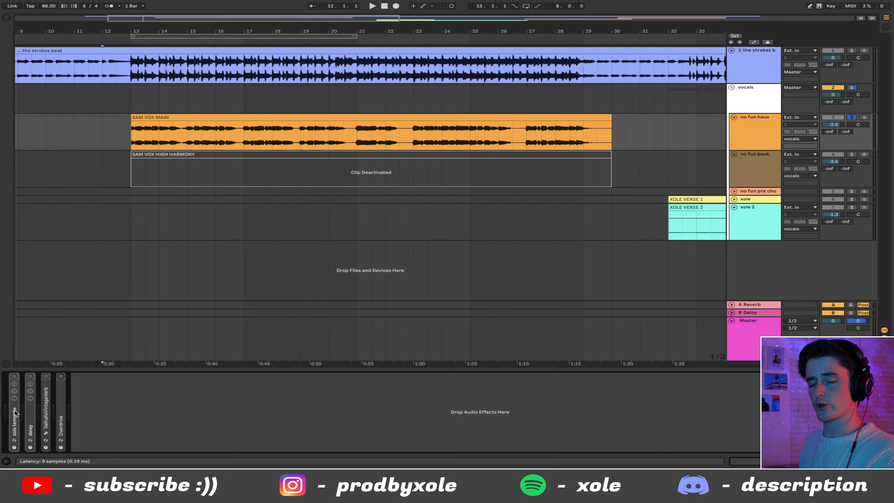
{"action": "left_click_drag", "start_coordinate": [15, 413], "coordinate": [174, 415]}
{"action": "key", "text": "ctrl+z"}
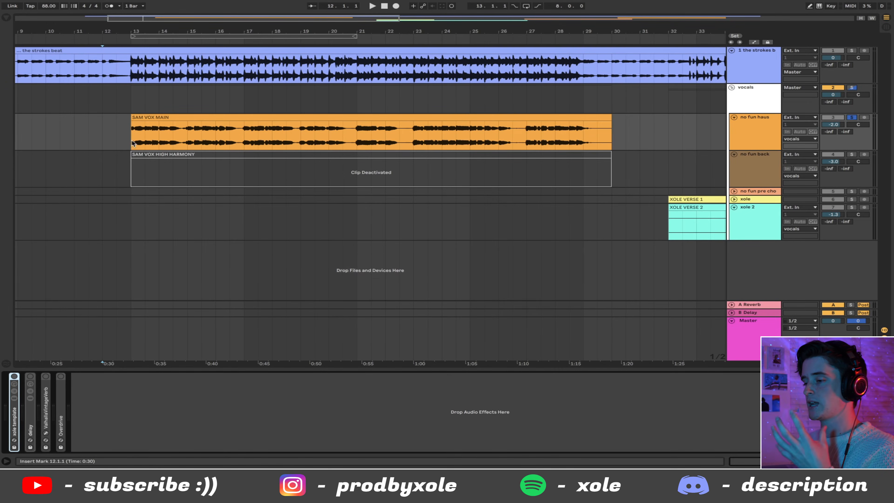
Step: Select the SAM VOX MAIN clip and play the dry vocal, including together with the strokes beat
{"action": "left_click", "coordinate": [143, 117]}
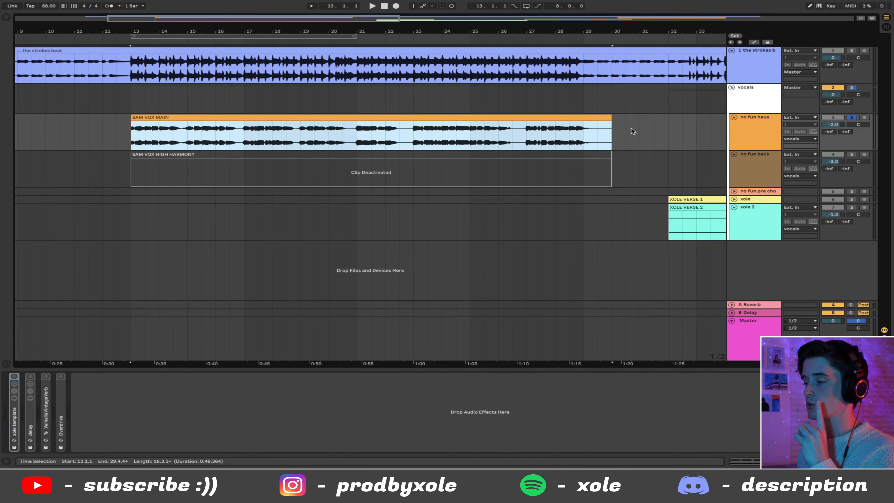
{"action": "left_click_drag", "start_coordinate": [122, 137], "coordinate": [622, 140]}
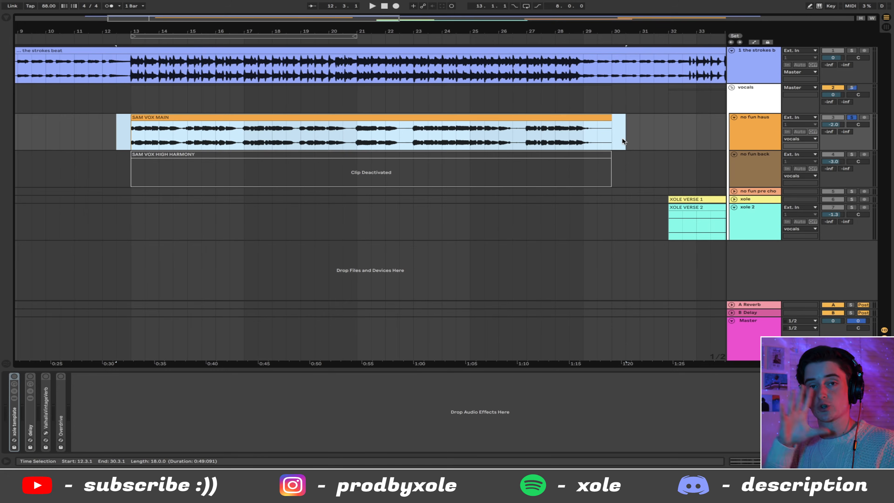
{"action": "key", "text": "space"}
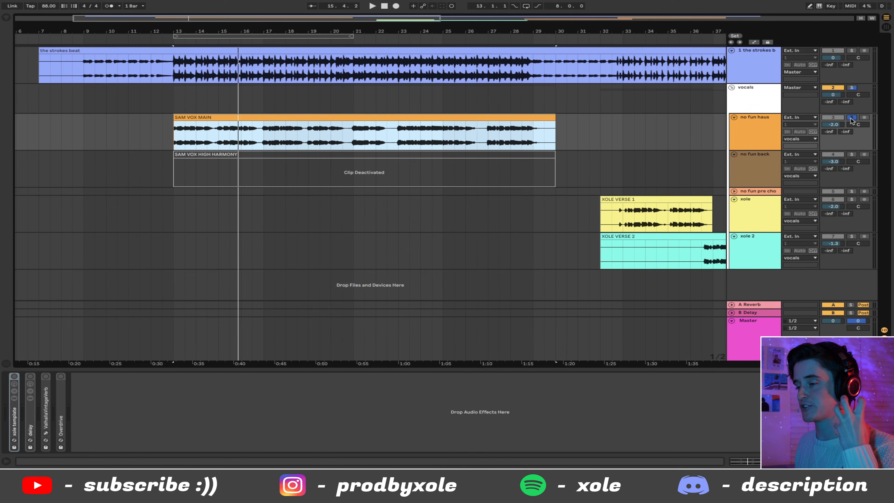
{"action": "left_click", "coordinate": [442, 141]}
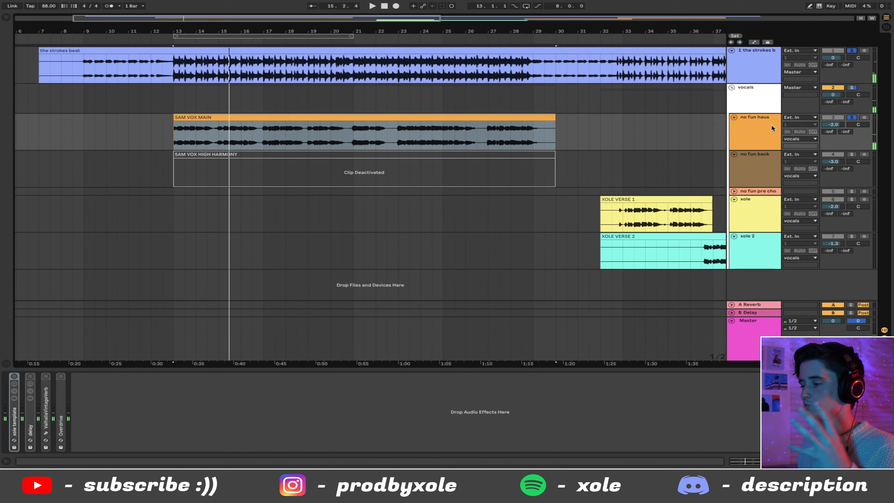
Step: Re-enable the xole template, delay, ValhallaVintageVerb and Overdrive on the no fun haus track and play SAM VOX MAIN with all its effects
{"action": "left_click", "coordinate": [764, 130]}
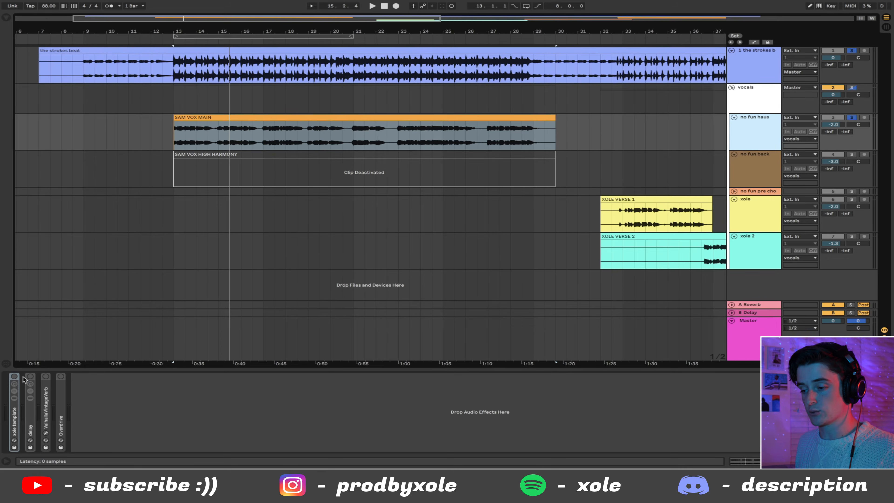
{"action": "left_click", "coordinate": [14, 376]}
{"action": "left_click", "coordinate": [30, 377]}
{"action": "left_click", "coordinate": [45, 376]}
{"action": "left_click", "coordinate": [60, 375]}
{"action": "left_click", "coordinate": [203, 124]}
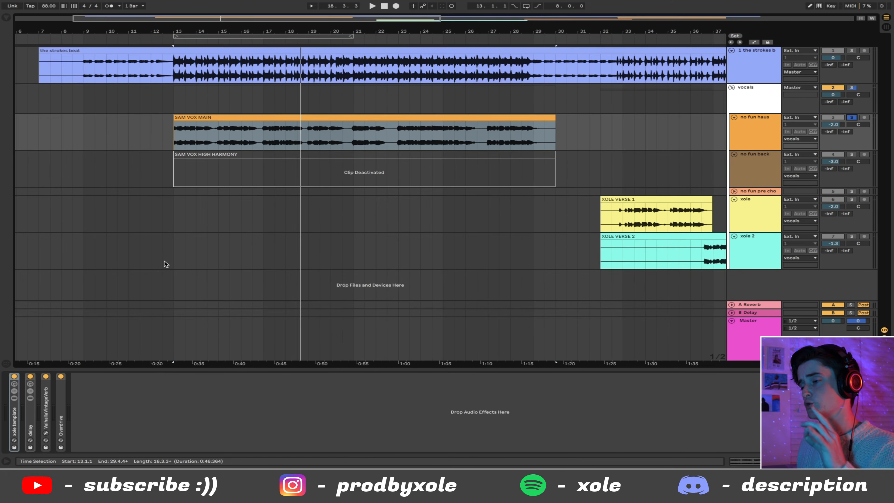
Step: Bypass the delay, ValhallaVintageVerb and Overdrive on no fun haus, leaving only the xole template rack active
{"action": "left_click", "coordinate": [32, 412]}
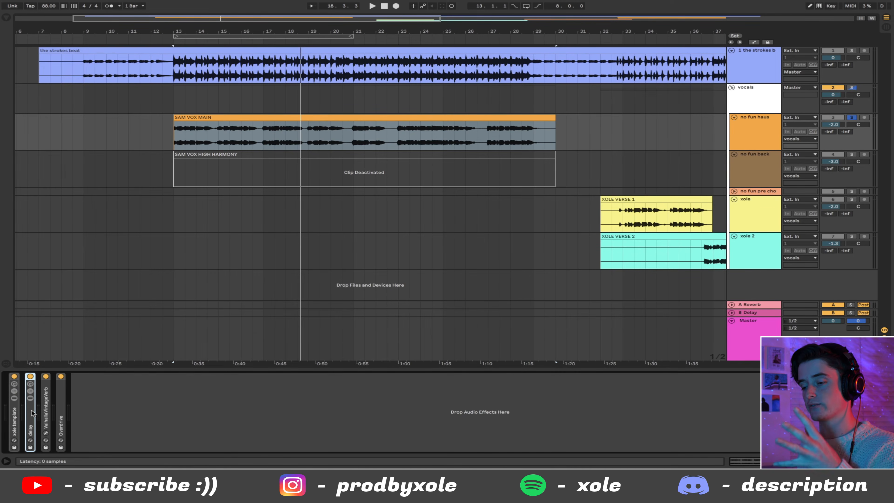
{"action": "left_click", "coordinate": [31, 377]}
{"action": "left_click", "coordinate": [31, 376]}
{"action": "left_click", "coordinate": [31, 376]}
{"action": "left_click", "coordinate": [46, 376]}
{"action": "left_click", "coordinate": [61, 377]}
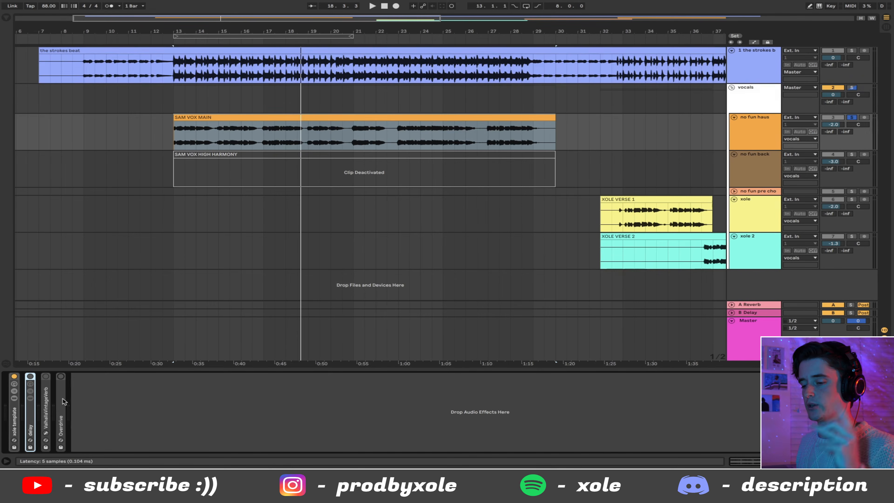
Step: Unfold the xole template rack and bypass its peaks, the sauce, Overdrive, glue, Pro-Q 3 and Utility devices, leaving low cut active
{"action": "double_click", "coordinate": [14, 408]}
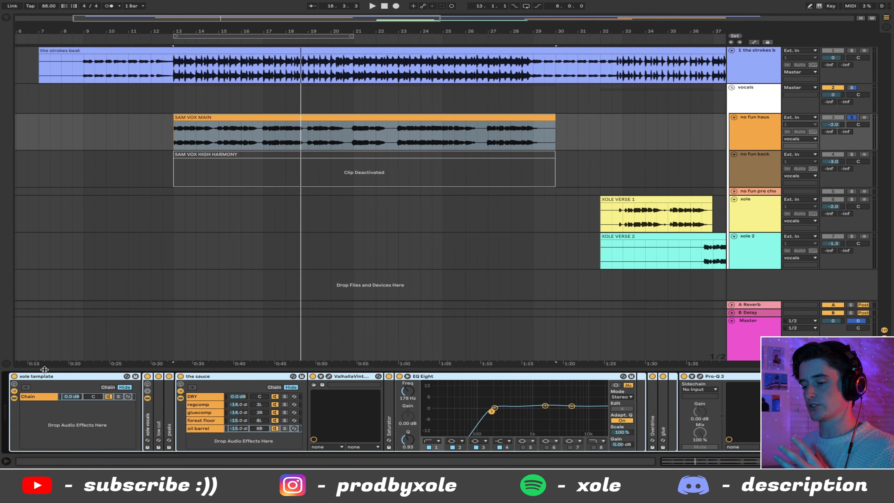
{"action": "left_click", "coordinate": [15, 392]}
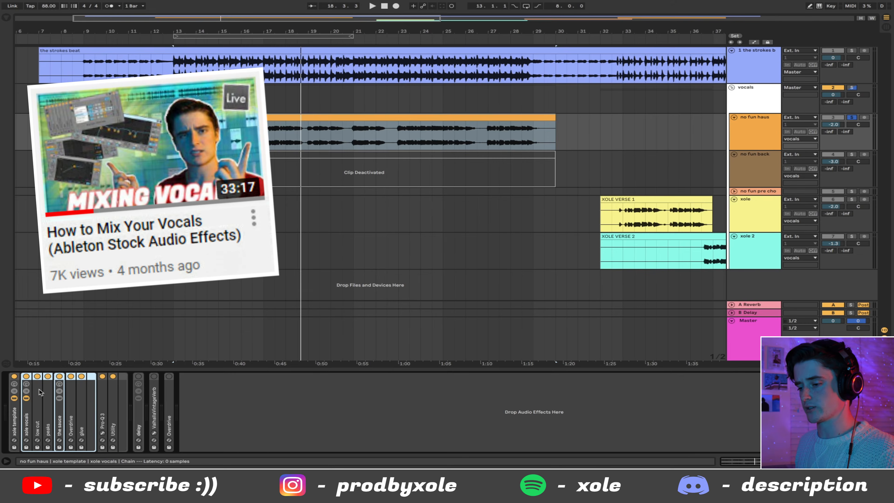
{"action": "left_click", "coordinate": [48, 376]}
{"action": "left_click", "coordinate": [60, 376]}
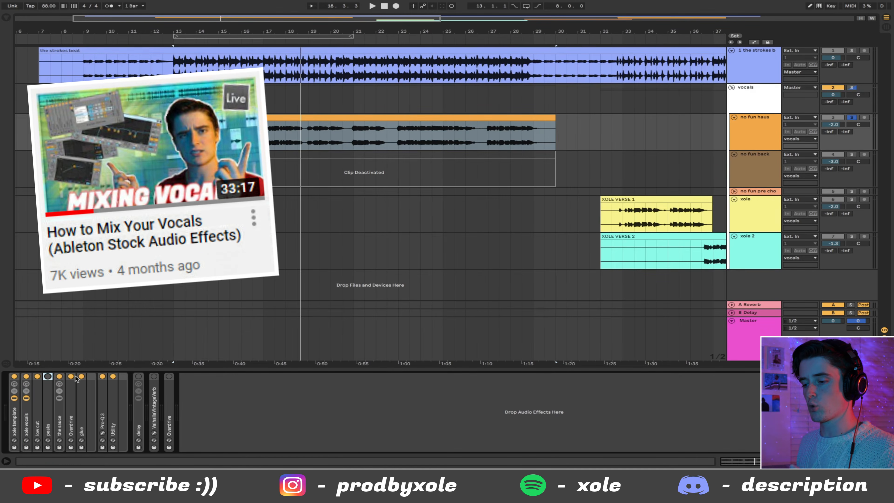
{"action": "left_click", "coordinate": [71, 376]}
{"action": "left_click", "coordinate": [81, 376]}
{"action": "left_click", "coordinate": [102, 376]}
{"action": "left_click", "coordinate": [113, 376]}
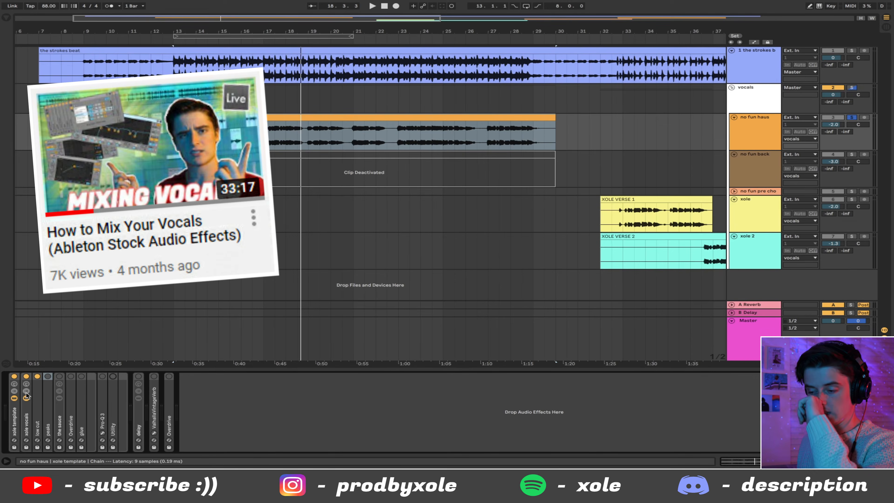
Step: Unfold the low cut EQ and compare the vocal with it bypassed and with it enabled
{"action": "double_click", "coordinate": [37, 390]}
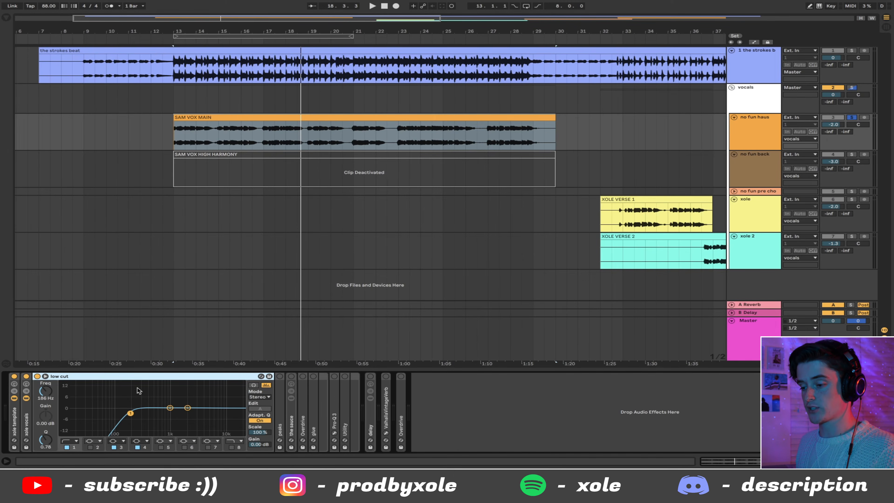
{"action": "left_click", "coordinate": [37, 376]}
{"action": "key", "text": "space"}
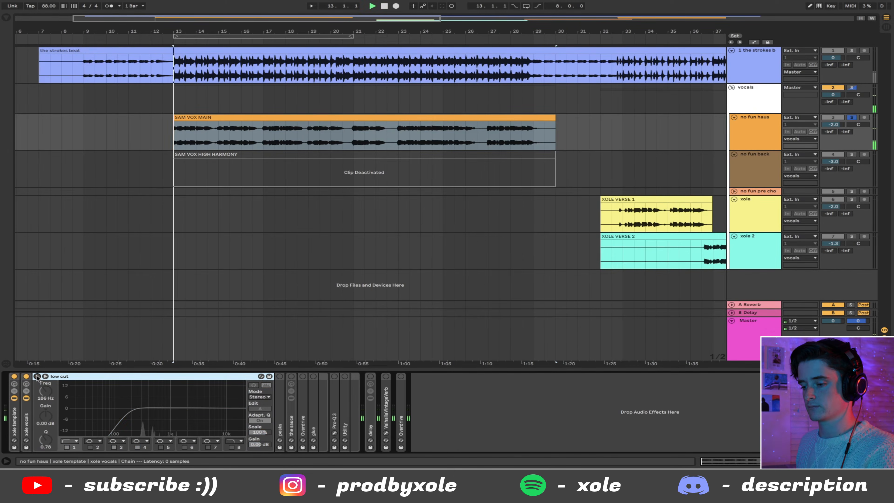
{"action": "key", "text": "space"}
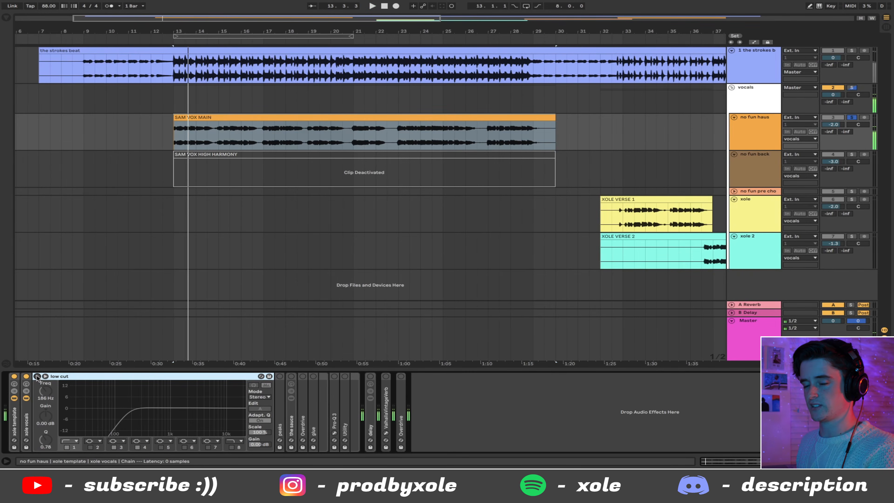
{"action": "left_click", "coordinate": [37, 375]}
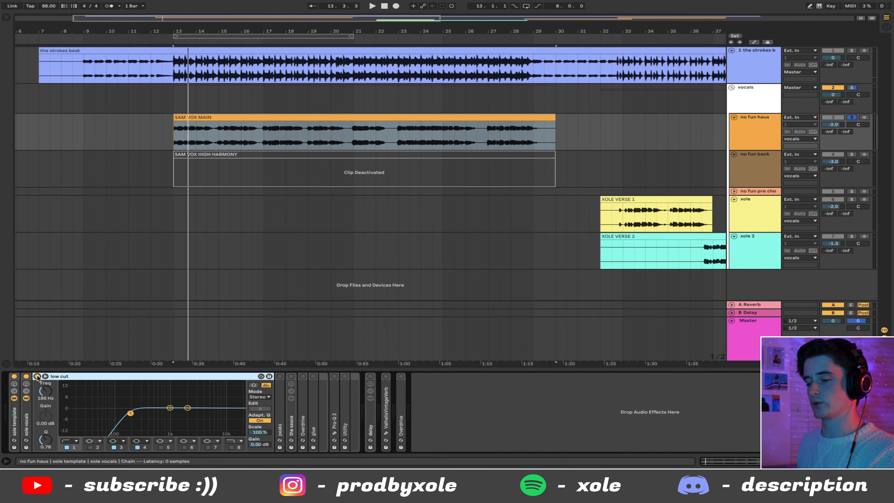
{"action": "key", "text": "space"}
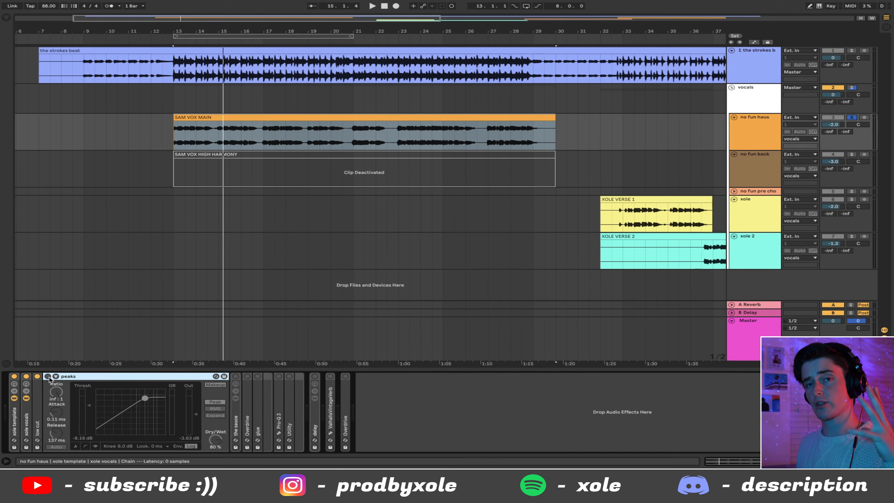
Step: Enable the peaks compressor and play the vocal through it
{"action": "left_click", "coordinate": [49, 377]}
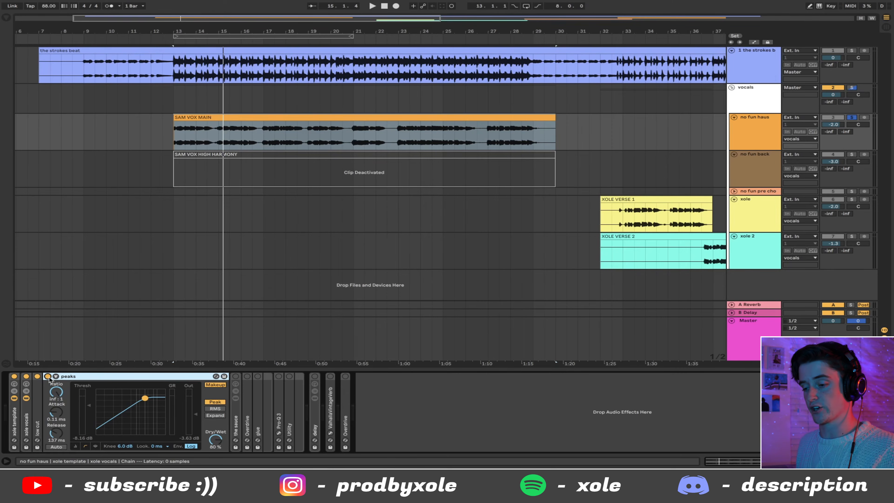
{"action": "key", "text": "space"}
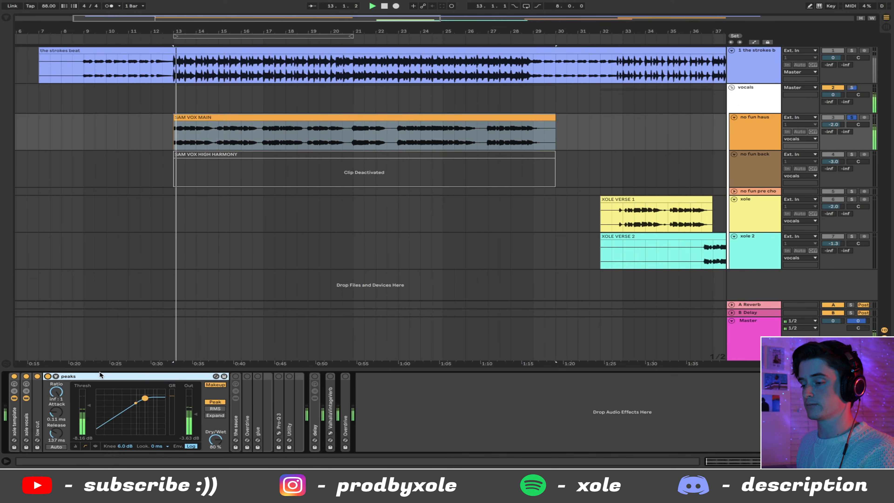
{"action": "key", "text": "space"}
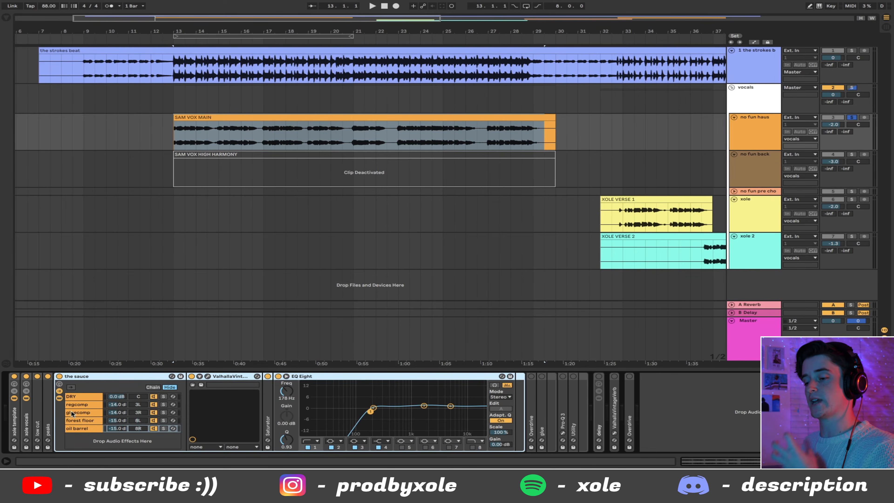
Step: Play SAM VOX MAIN through the sauce rack and inspect its forest floor, oil barrel and gluecomp chains
{"action": "left_click", "coordinate": [153, 421]}
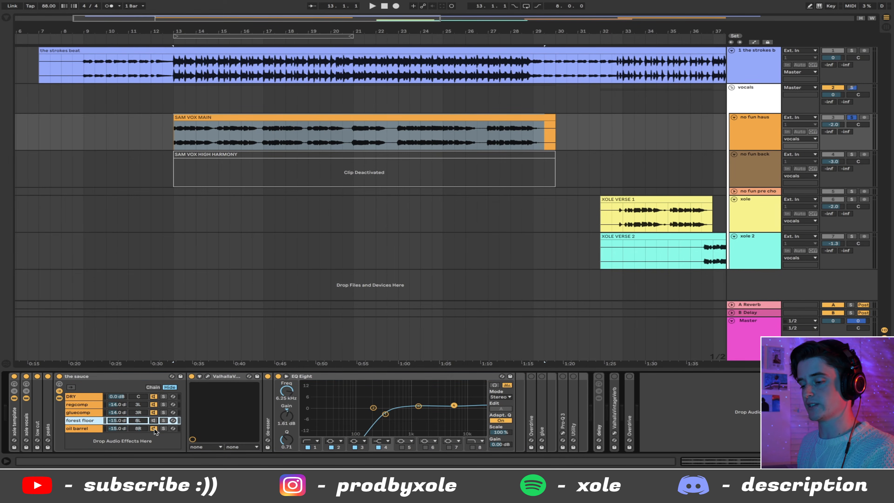
{"action": "left_click", "coordinate": [154, 429]}
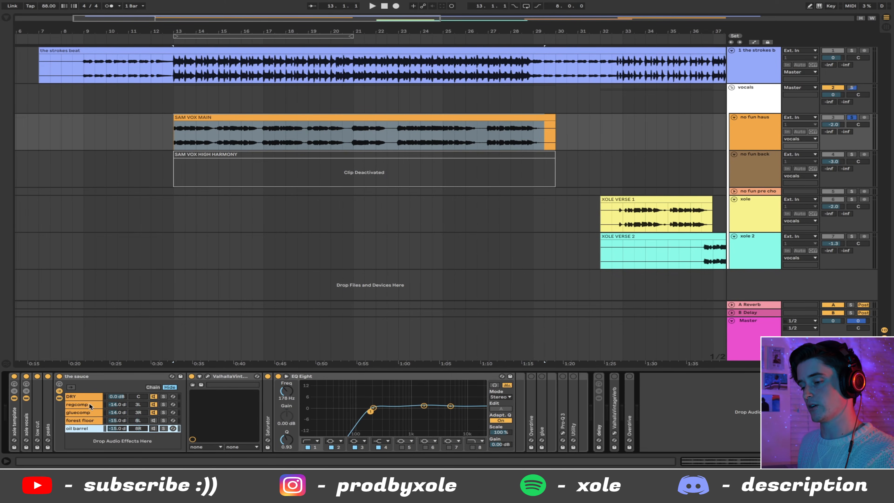
{"action": "left_click", "coordinate": [270, 116]}
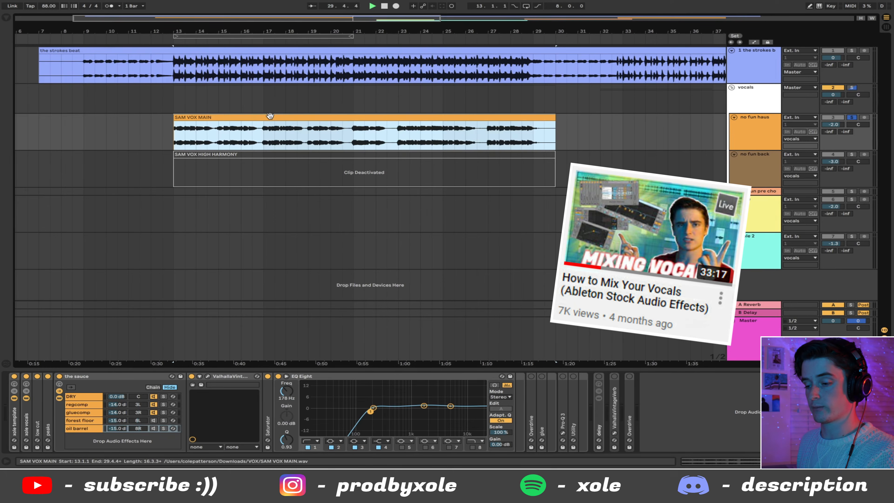
{"action": "key", "text": "space"}
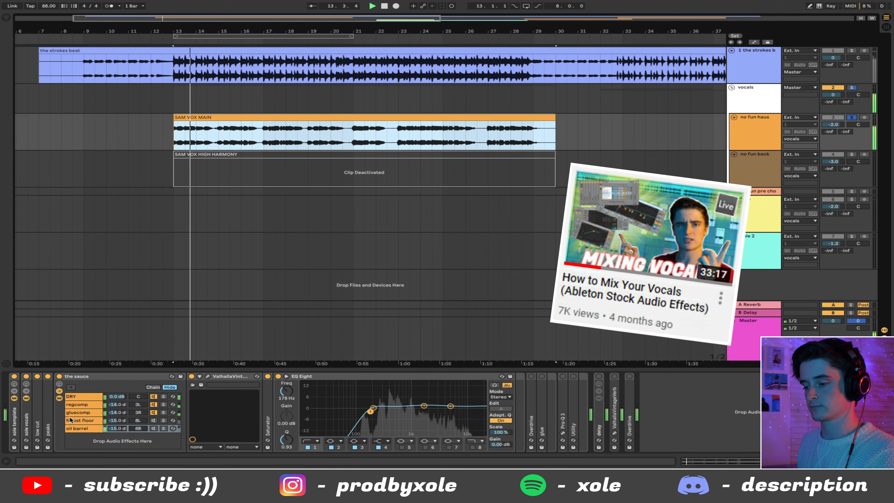
{"action": "left_click", "coordinate": [80, 412]}
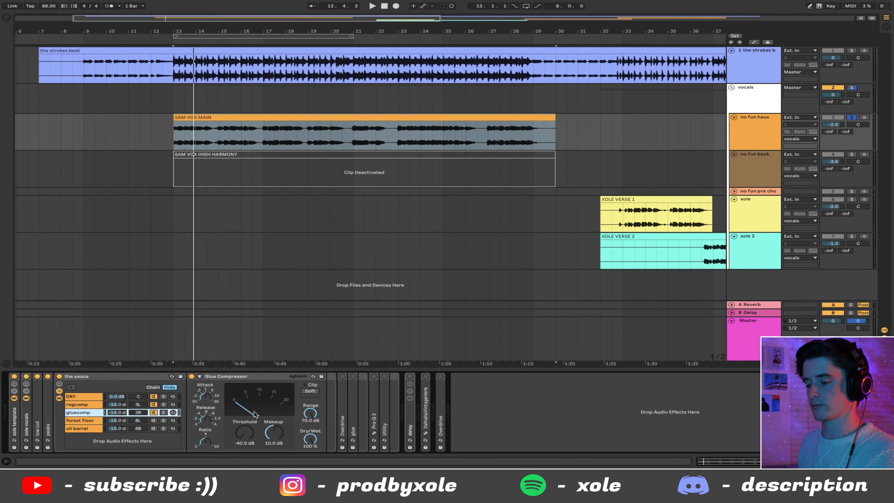
{"action": "left_click", "coordinate": [81, 420]}
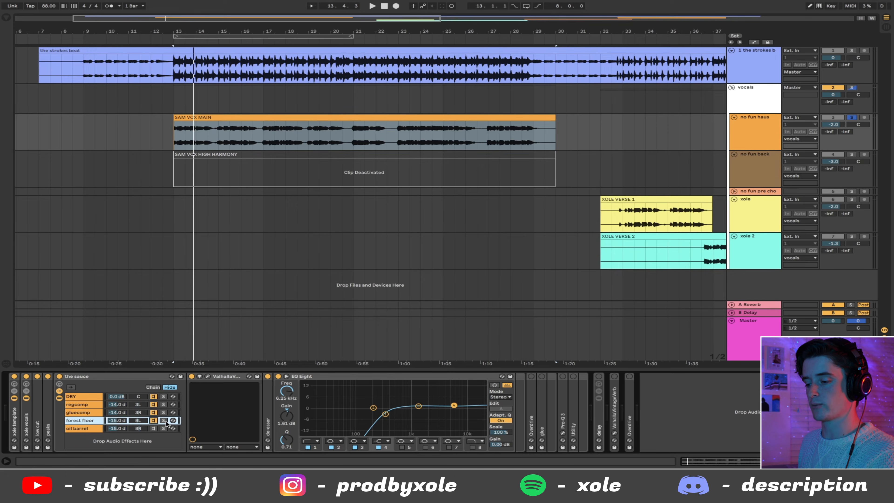
Step: Solo the forest floor and oil barrel chains one after the other and play the vocal through each
{"action": "left_click", "coordinate": [163, 420]}
{"action": "key", "text": "space"}
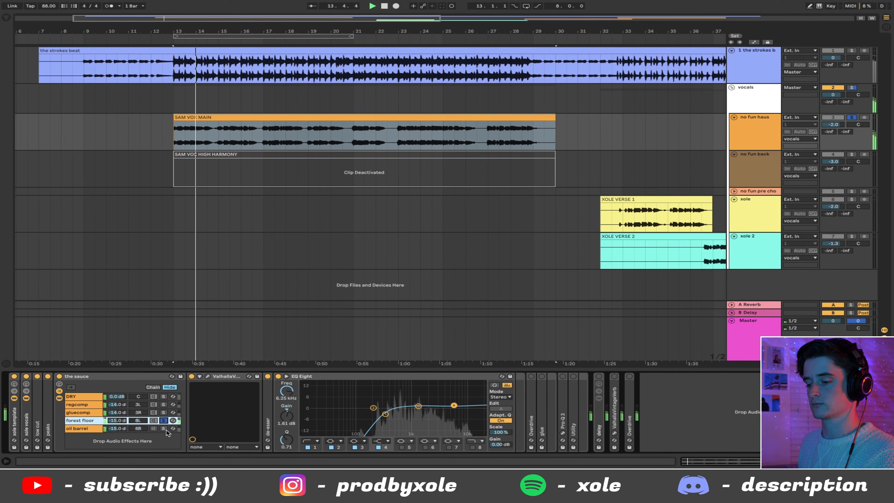
{"action": "key", "text": "space"}
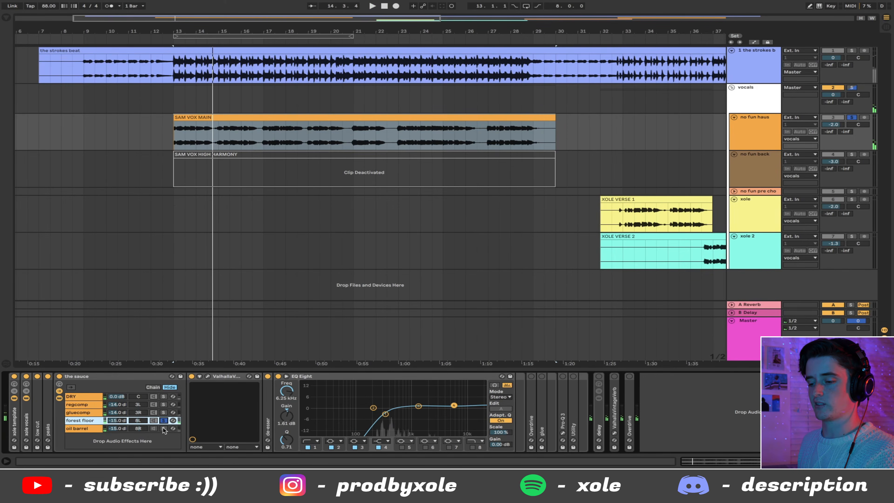
{"action": "left_click", "coordinate": [164, 428]}
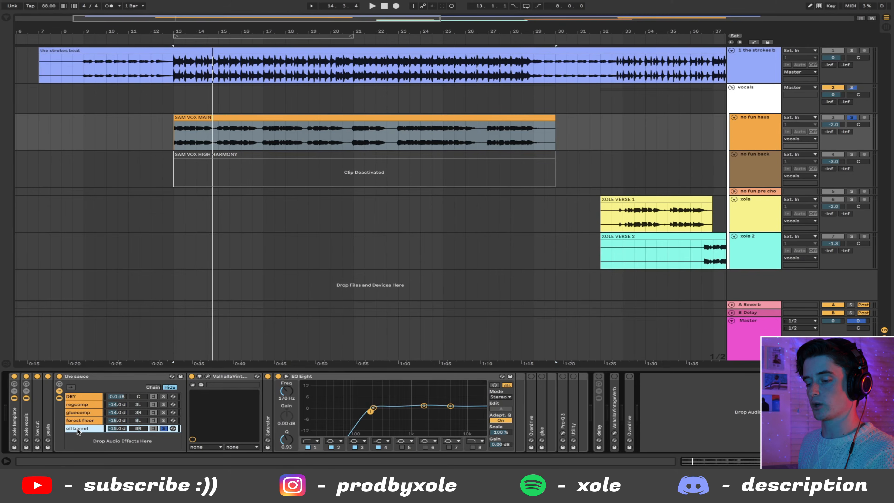
{"action": "key", "text": "space"}
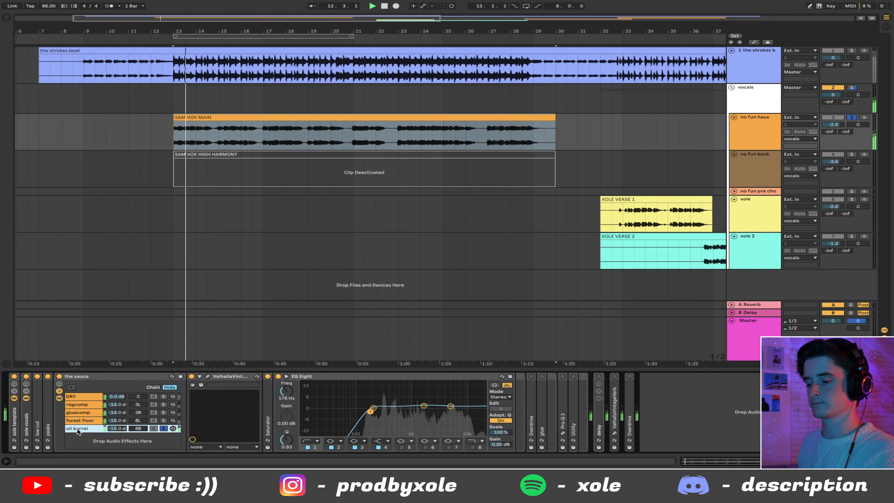
{"action": "key", "text": "space"}
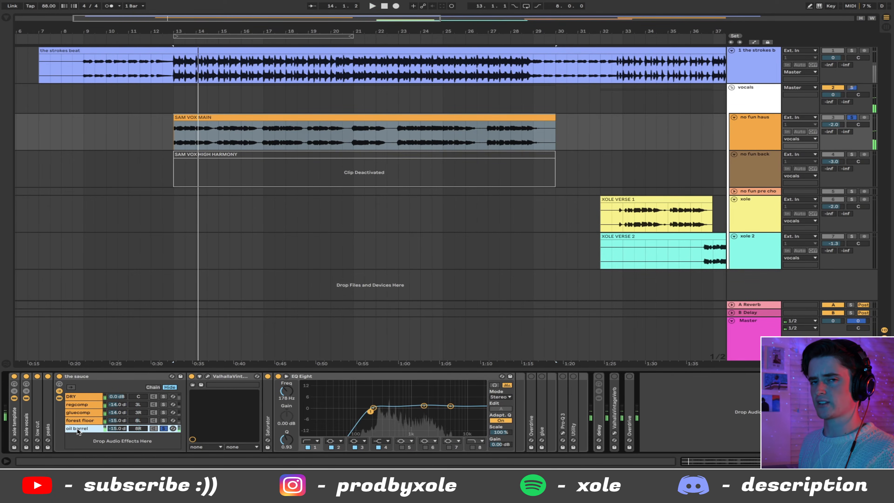
Step: Play forest floor and oil barrel soloed together, then clear the solos and replay the vocal through all chains of the sauce
{"action": "left_click", "coordinate": [164, 420]}
{"action": "key", "text": "space"}
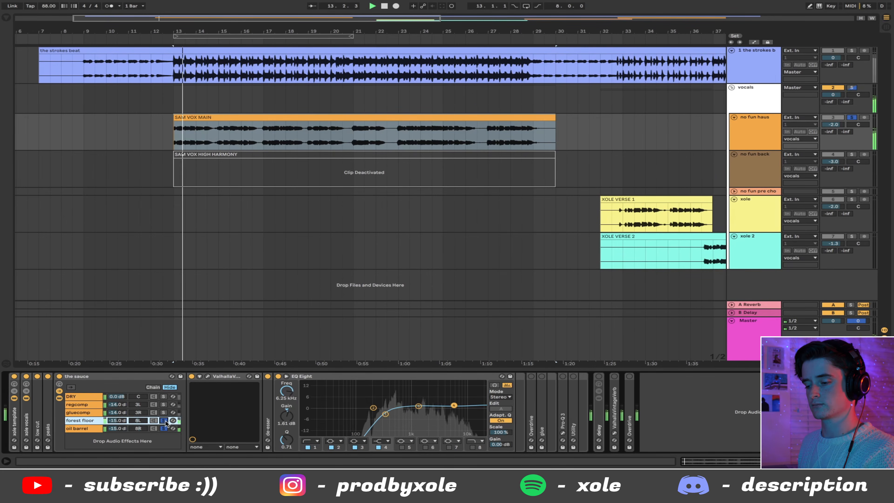
{"action": "key", "text": "space"}
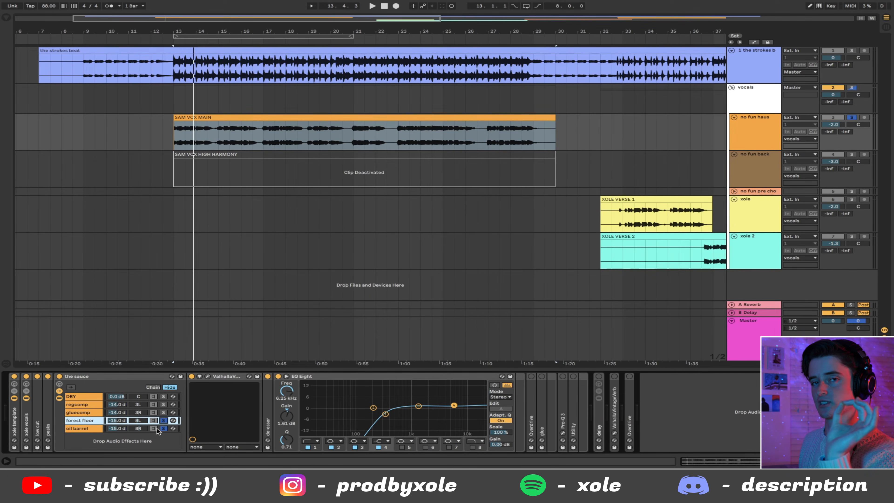
{"action": "left_click", "coordinate": [164, 420]}
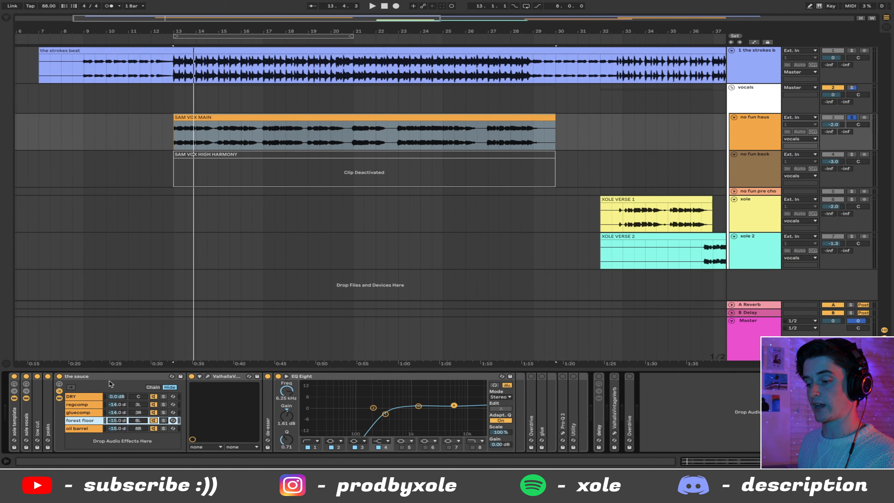
{"action": "left_click", "coordinate": [87, 396]}
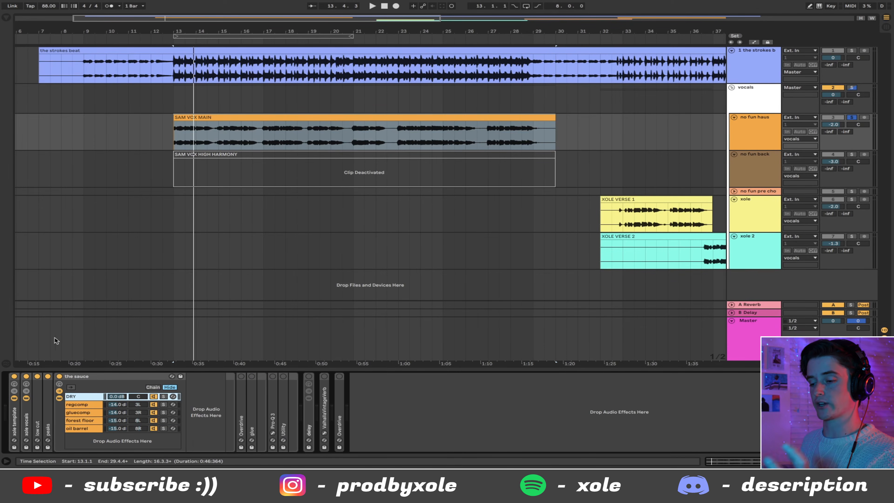
{"action": "key", "text": "space"}
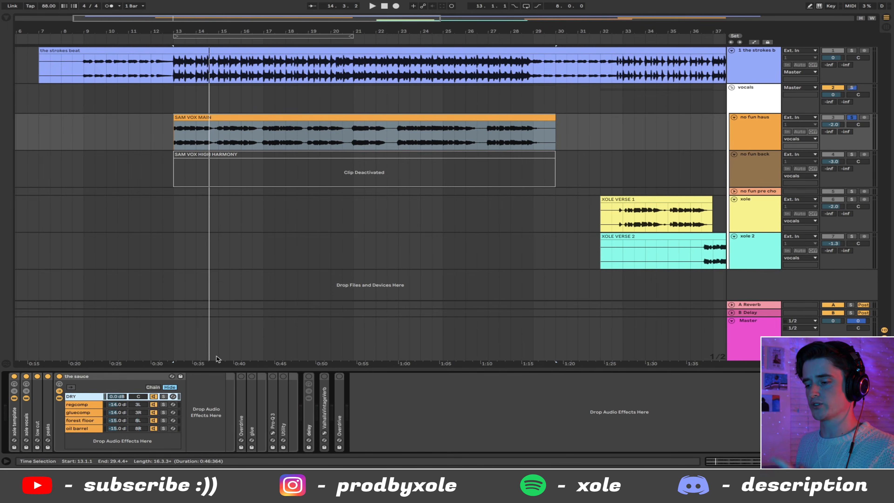
Step: Fold the sauce rack, unfold ValhallaVintageVerb and the Overdrive inside xole vocals, and enable that Overdrive
{"action": "left_click", "coordinate": [137, 376]}
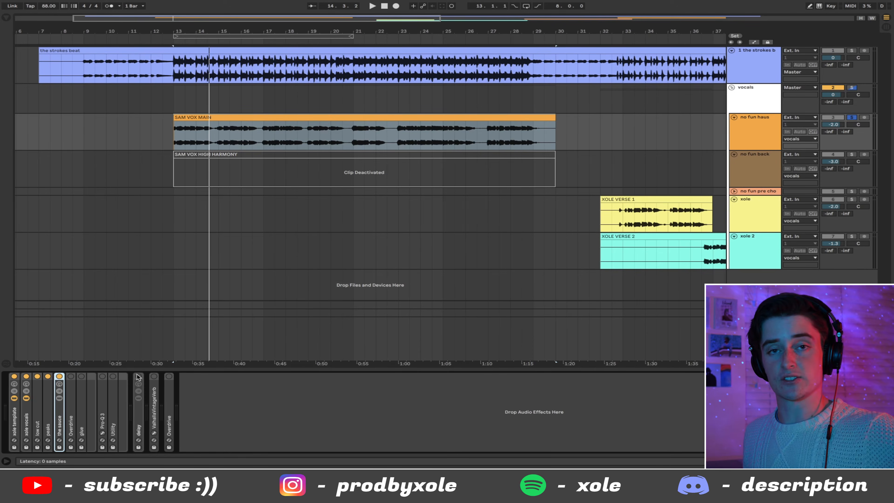
{"action": "double_click", "coordinate": [160, 412]}
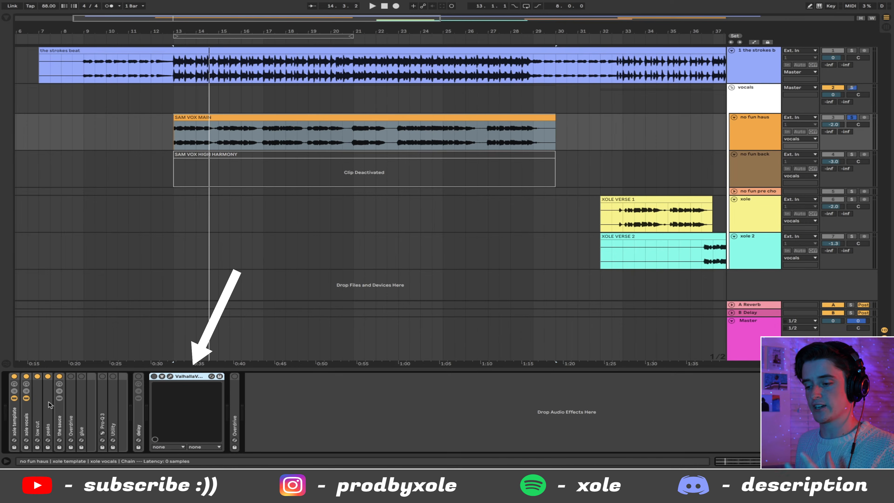
{"action": "double_click", "coordinate": [71, 398]}
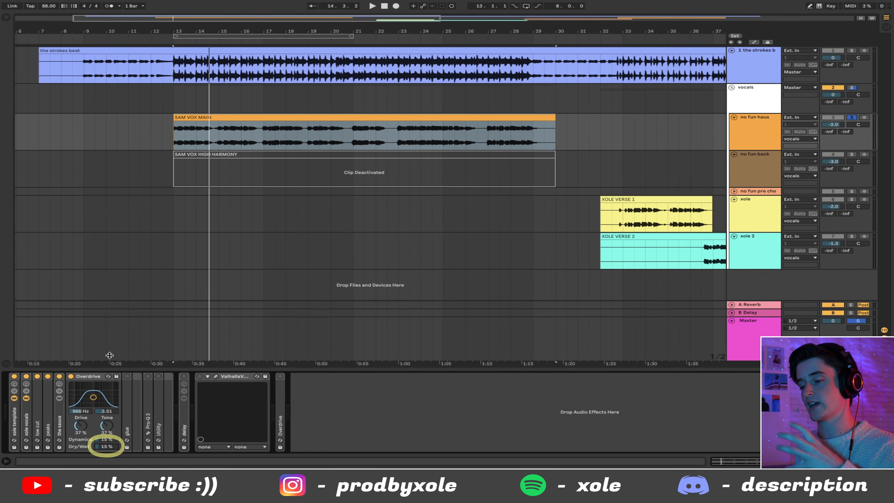
Step: Unfold and enable the glue compressor and Pro-Q 3 in xole vocals, and inspect Pro-Q 3's EQ curve
{"action": "left_click_drag", "start_coordinate": [161, 144], "coordinate": [563, 135]}
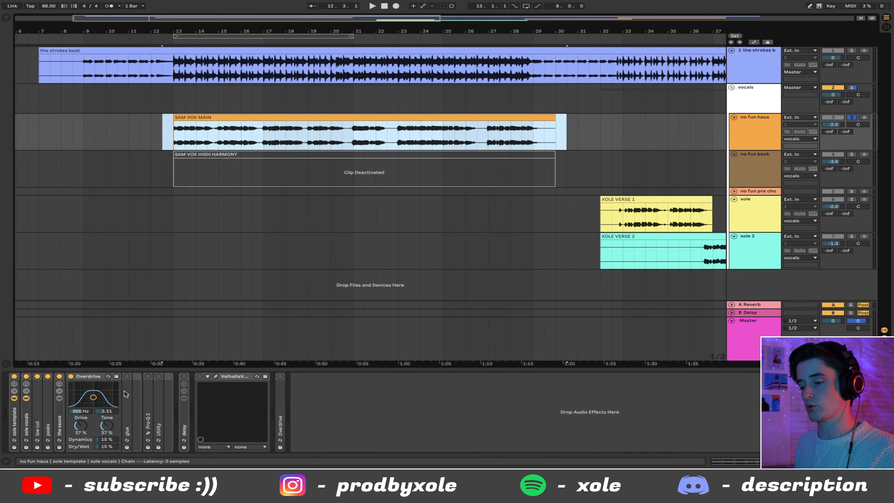
{"action": "double_click", "coordinate": [126, 382]}
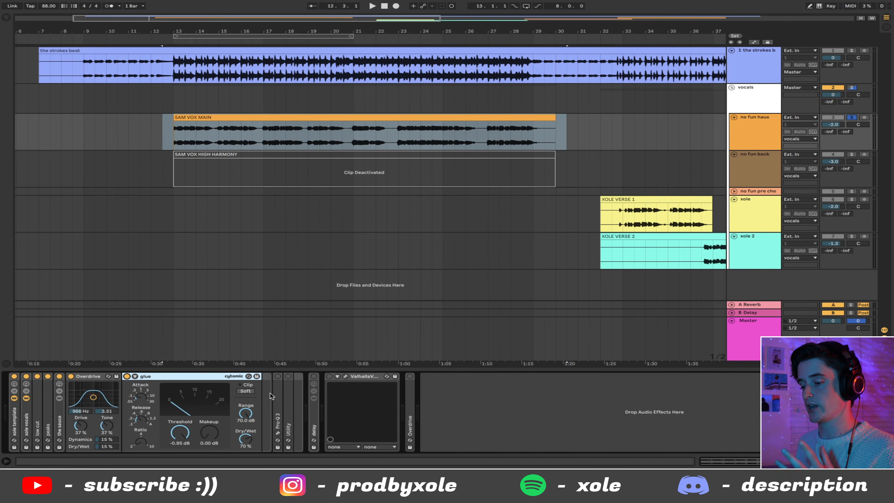
{"action": "double_click", "coordinate": [277, 385]}
{"action": "left_click", "coordinate": [278, 377]}
{"action": "left_click", "coordinate": [293, 376]}
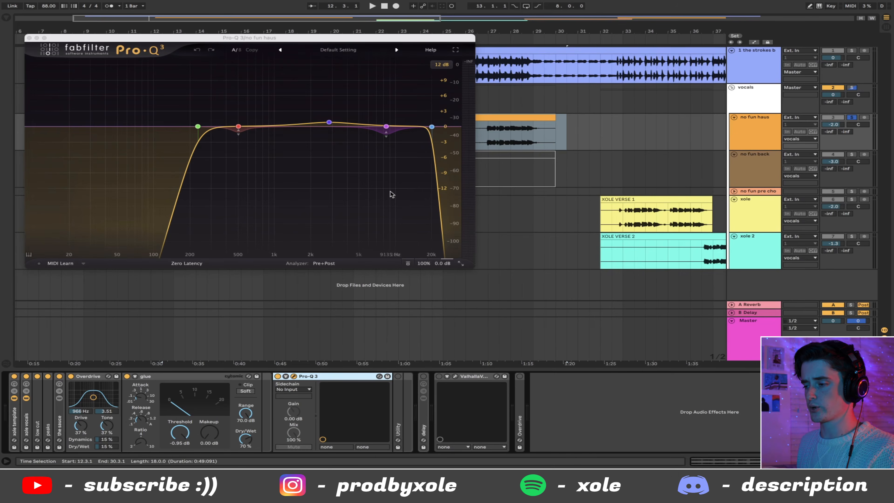
{"action": "mouse_move", "coordinate": [388, 130]}
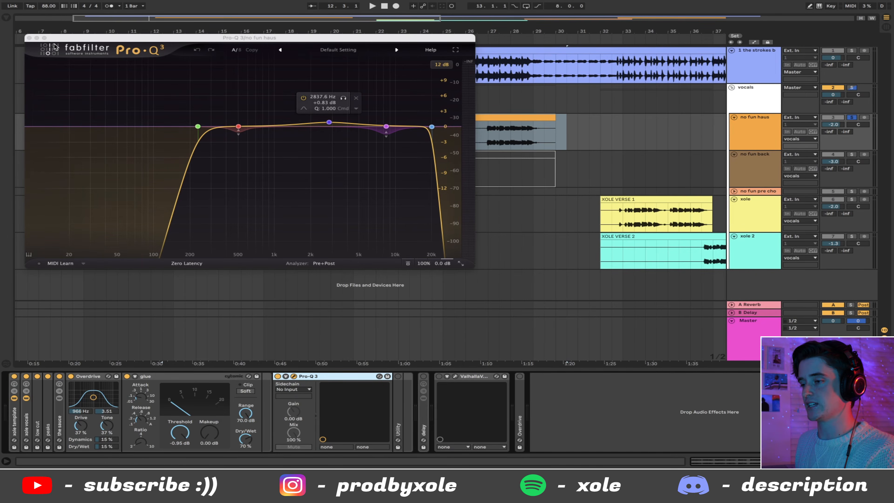
{"action": "left_click", "coordinate": [29, 38]}
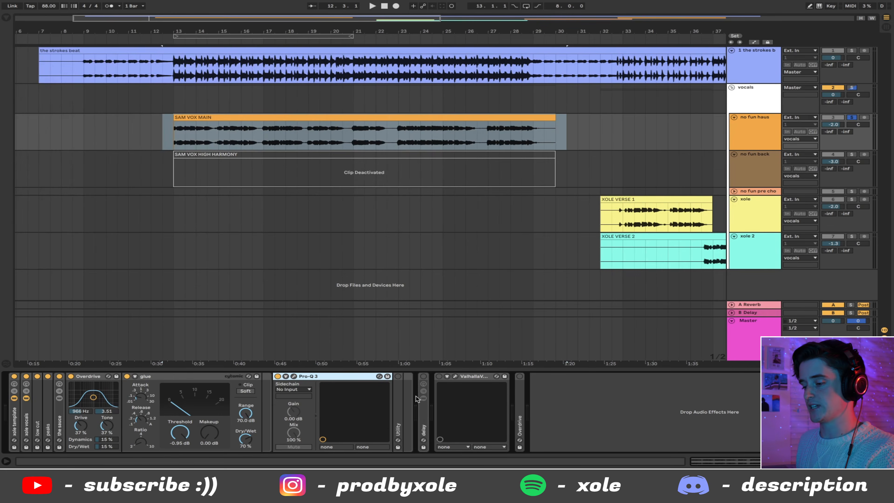
Step: Unfold and enable Utility, and play SAM VOX MAIN through the processed vocal chain
{"action": "left_click", "coordinate": [398, 400]}
{"action": "double_click", "coordinate": [399, 400]}
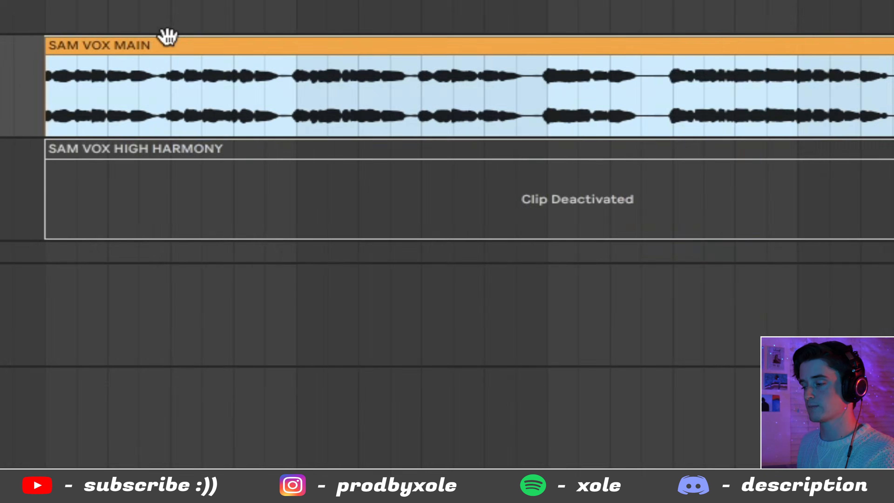
{"action": "key", "text": "space"}
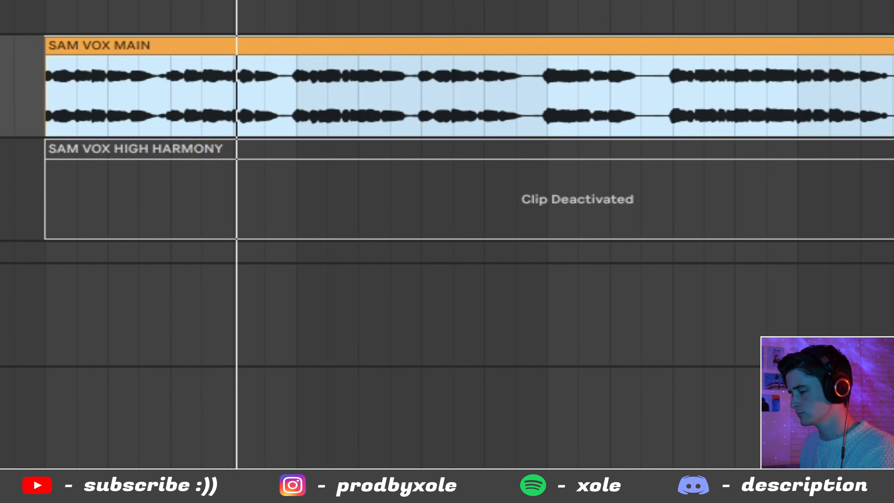
{"action": "key", "text": "space"}
Step: Fold Utility and enable the delay rack on the no fun haus track
{"action": "double_click", "coordinate": [145, 377]}
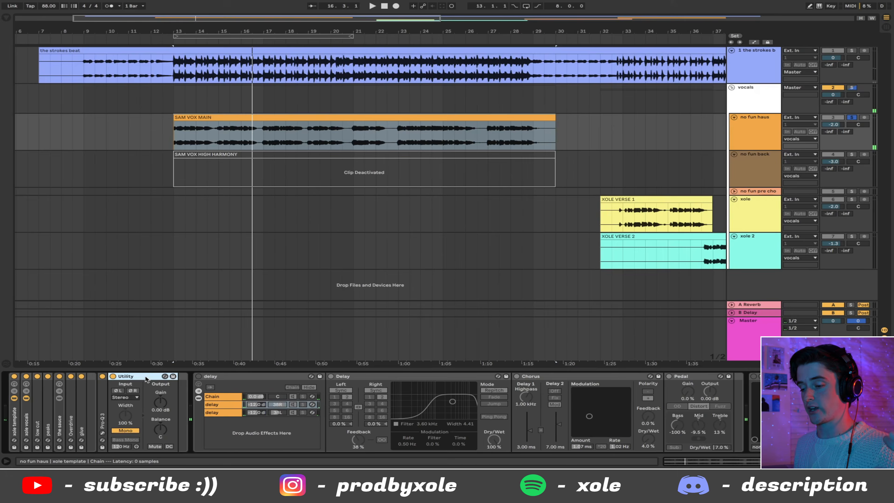
{"action": "left_click", "coordinate": [157, 377]}
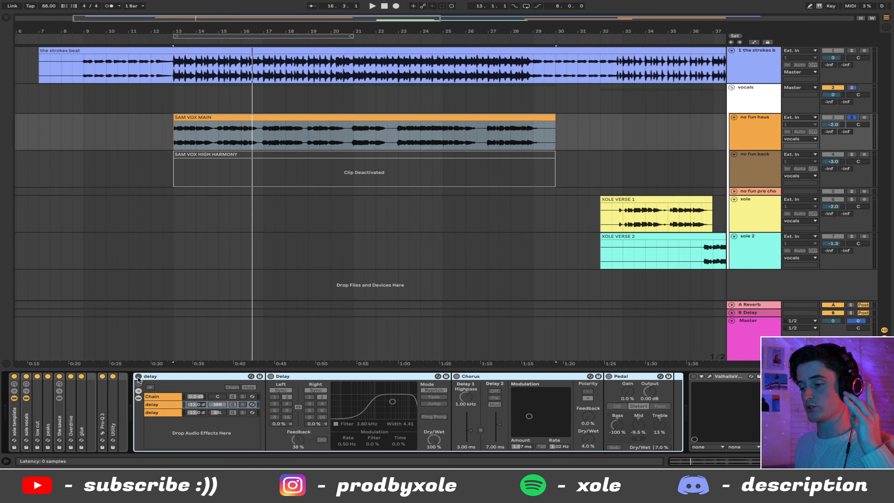
{"action": "left_click", "coordinate": [138, 377]}
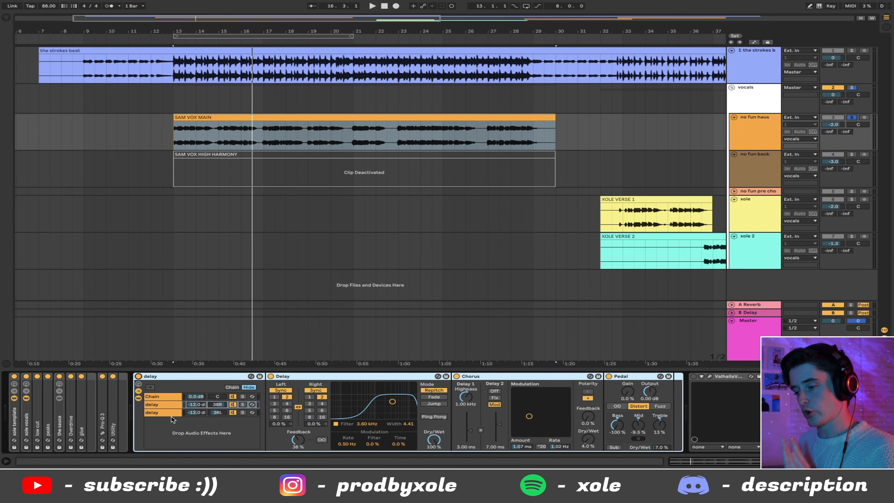
Step: Examine the delay rack's two delay chains and its empty, effect-free chain
{"action": "left_click", "coordinate": [157, 404]}
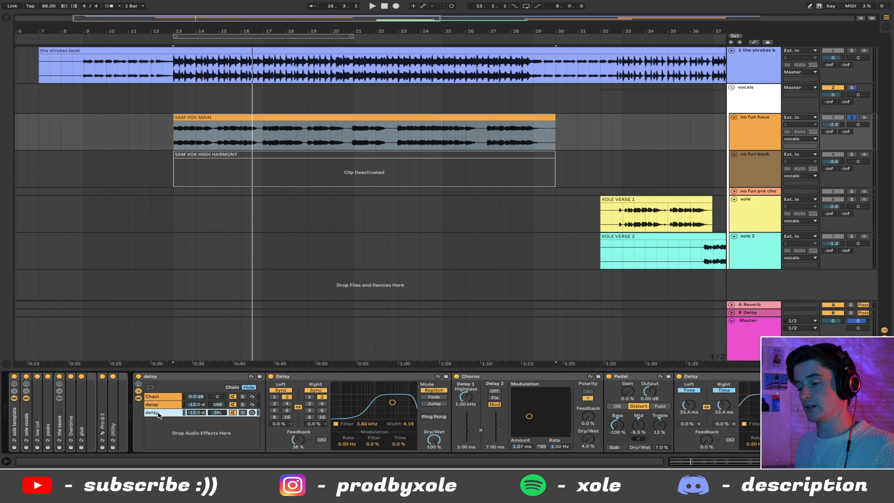
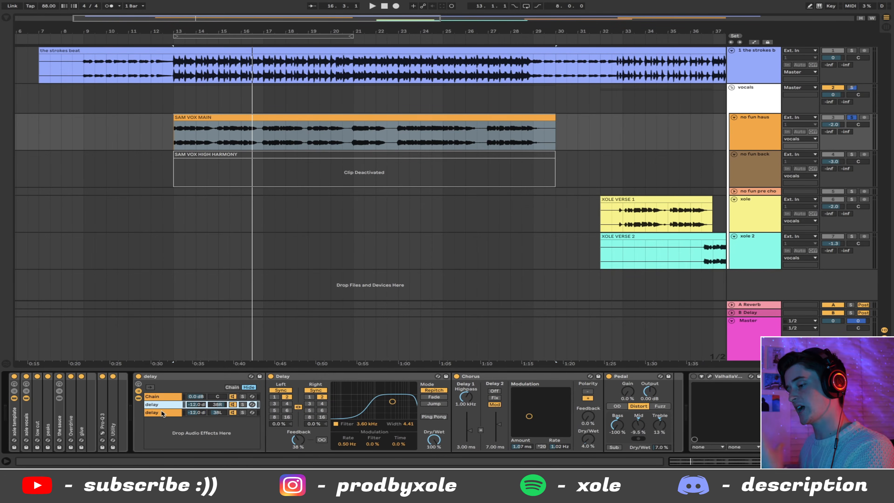
{"action": "left_click", "coordinate": [163, 413]}
{"action": "left_click", "coordinate": [167, 403]}
{"action": "left_click", "coordinate": [165, 413]}
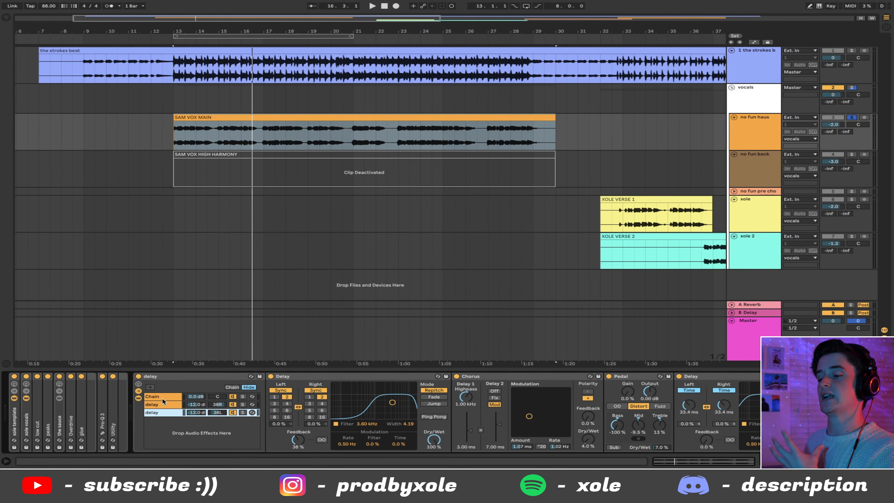
{"action": "left_click", "coordinate": [164, 396]}
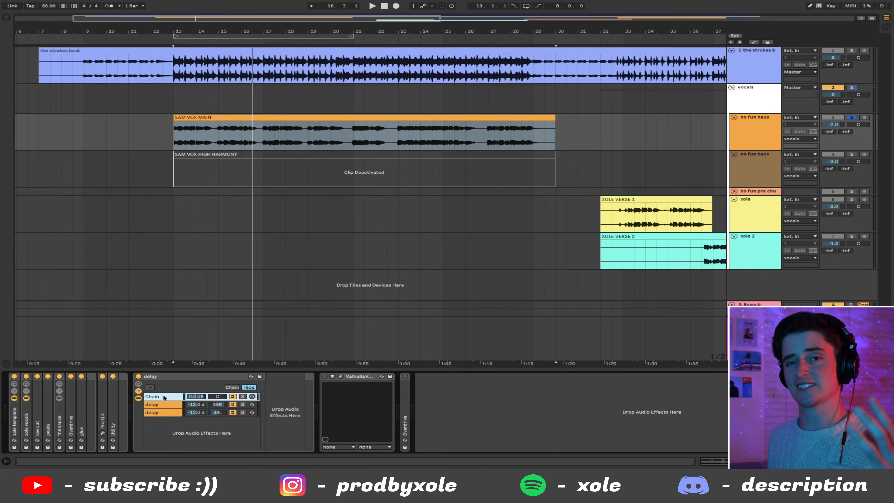
{"action": "left_click", "coordinate": [166, 404]}
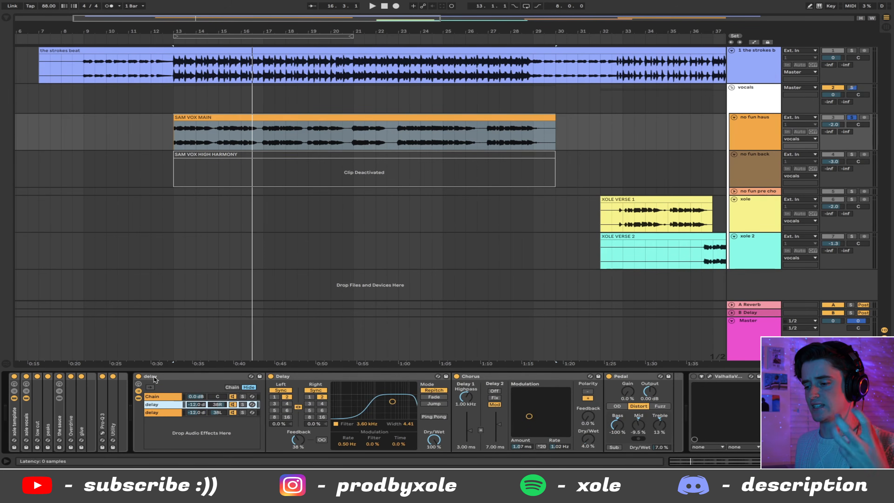
{"action": "left_click", "coordinate": [156, 379]}
{"action": "left_click", "coordinate": [159, 403]}
{"action": "left_click", "coordinate": [159, 397]}
Step: Deactivate both delay chains in the delay rack and rename the empty chain DRY
{"action": "left_click", "coordinate": [231, 404]}
{"action": "left_click", "coordinate": [233, 413]}
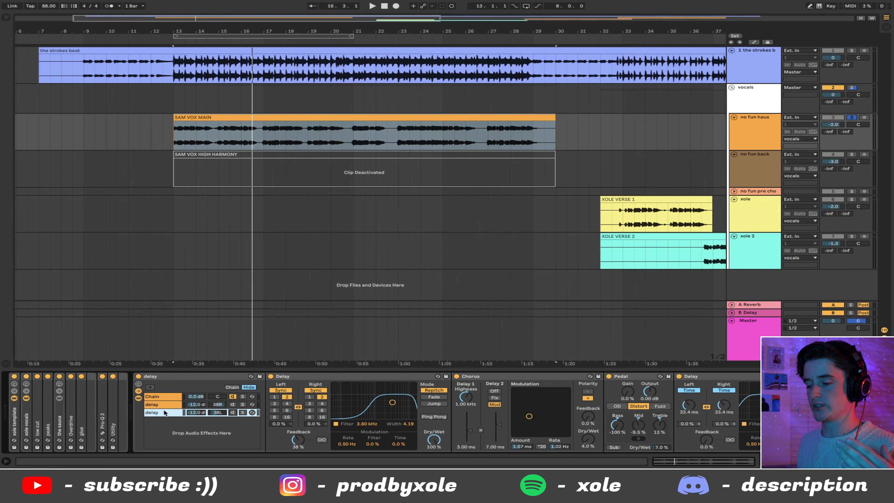
{"action": "left_click", "coordinate": [162, 396]}
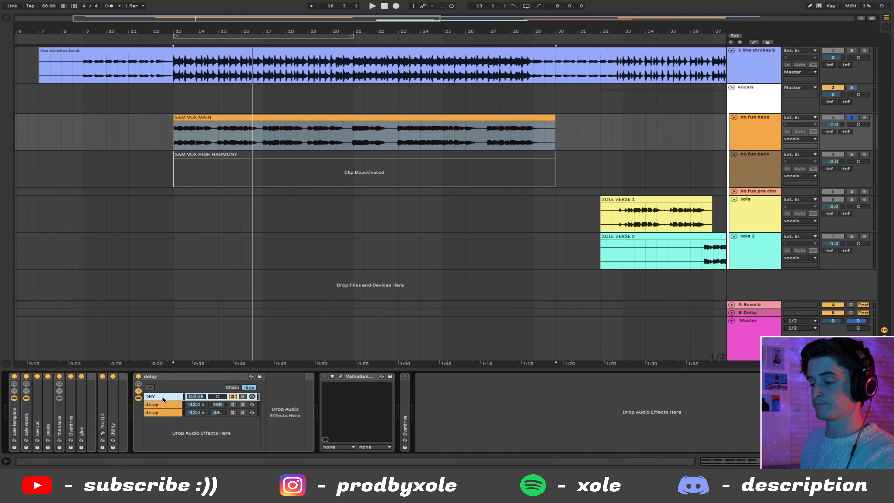
{"action": "left_click", "coordinate": [170, 387]}
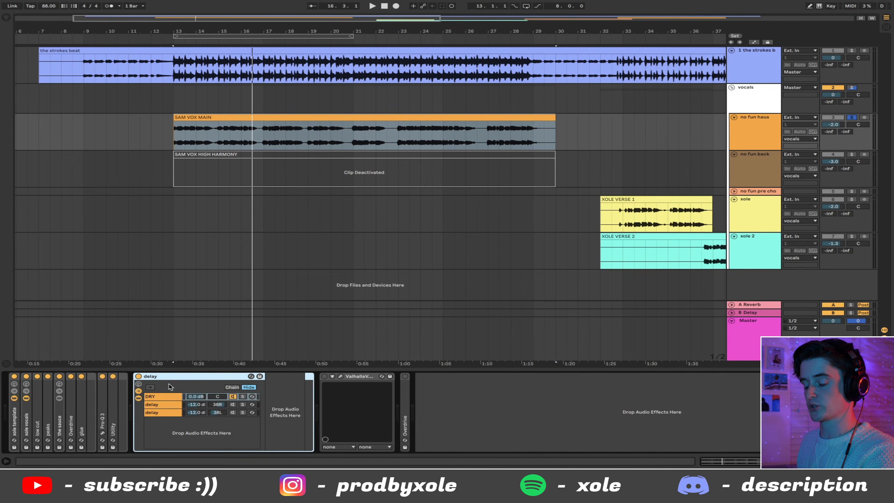
Step: Fold and unfold the delay rack, and play SAM VOX MAIN with only the DRY chain active
{"action": "double_click", "coordinate": [154, 377]}
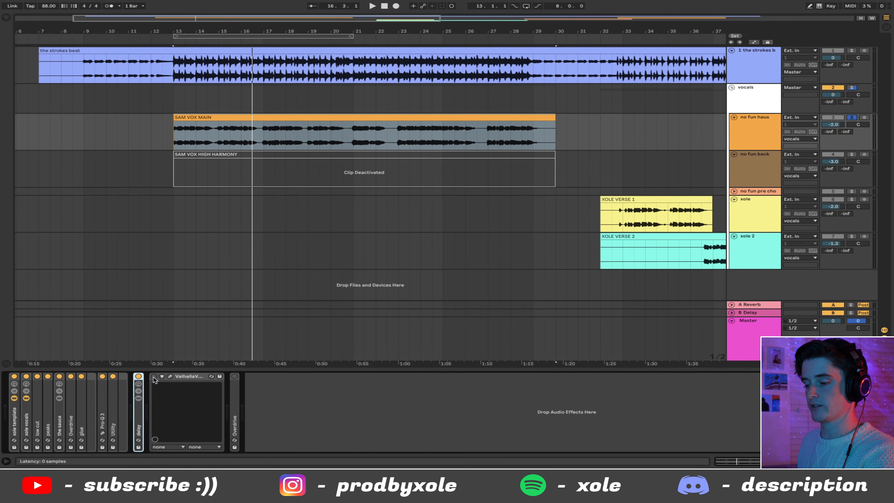
{"action": "double_click", "coordinate": [139, 389]}
{"action": "key", "text": "space"}
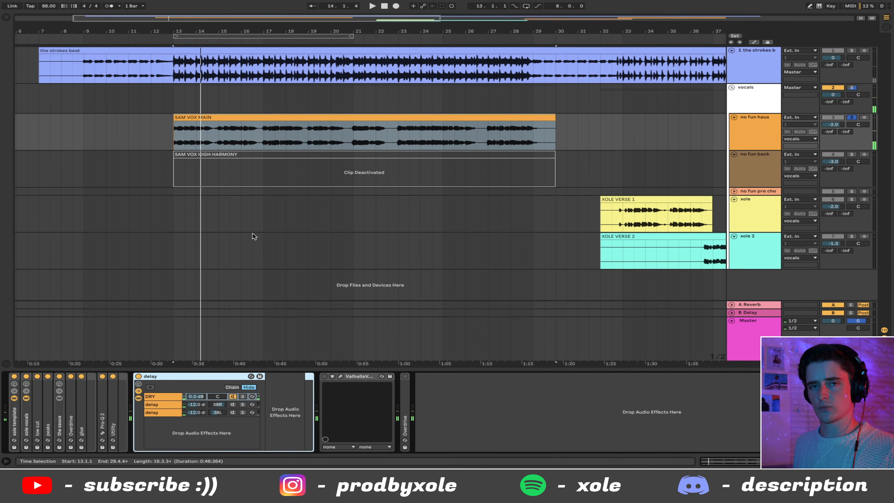
Step: Add a Chorus from the audio effects library to the DRY chain and play the vocal through it
{"action": "left_click", "coordinate": [161, 397]}
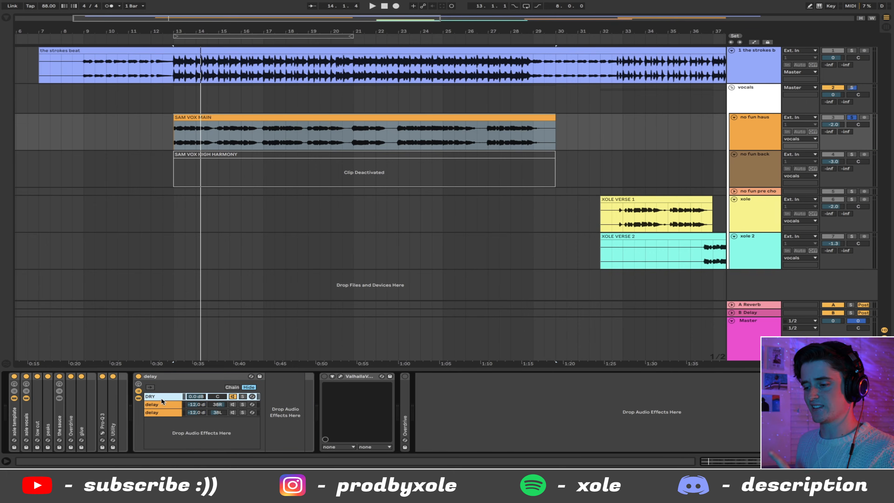
{"action": "left_click", "coordinate": [296, 408]}
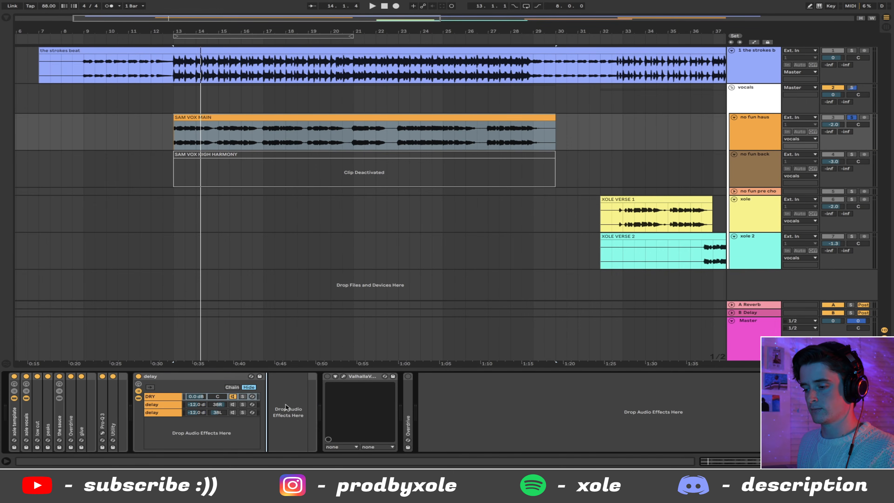
{"action": "left_click", "coordinate": [6, 17]}
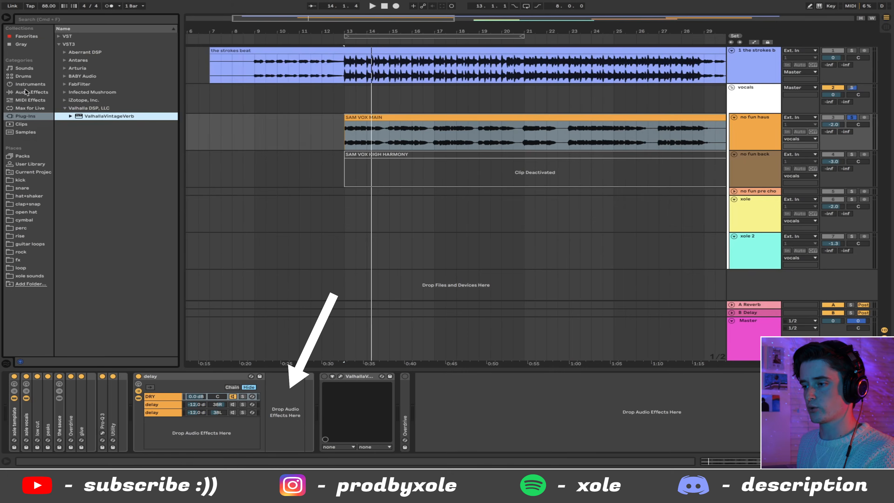
{"action": "left_click", "coordinate": [32, 92]}
{"action": "left_click_drag", "start_coordinate": [86, 96], "coordinate": [297, 422]}
{"action": "left_click_drag", "start_coordinate": [402, 438], "coordinate": [401, 425]}
{"action": "key", "text": "space"}
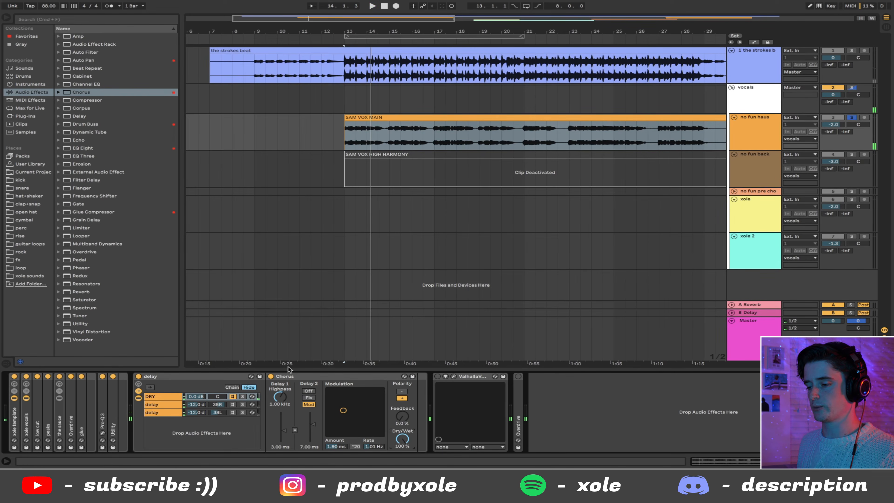
Step: Remove the Chorus from the DRY chain
{"action": "left_click", "coordinate": [148, 397]}
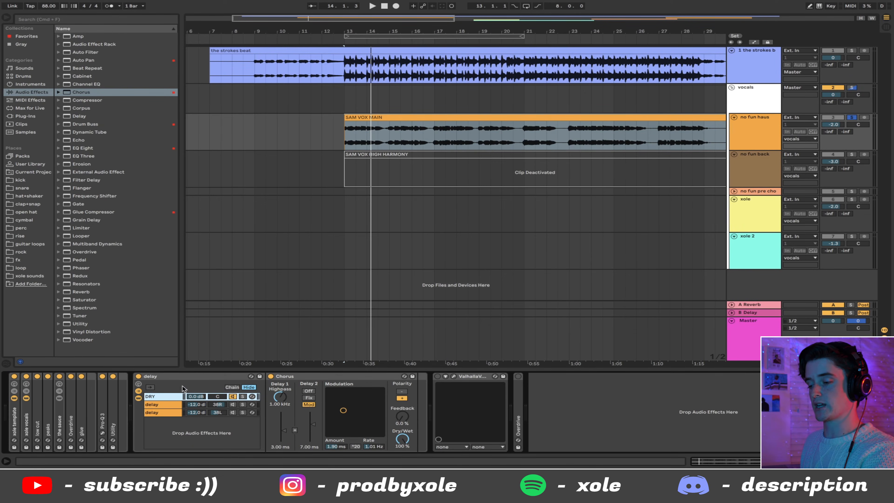
{"action": "left_click", "coordinate": [351, 393]}
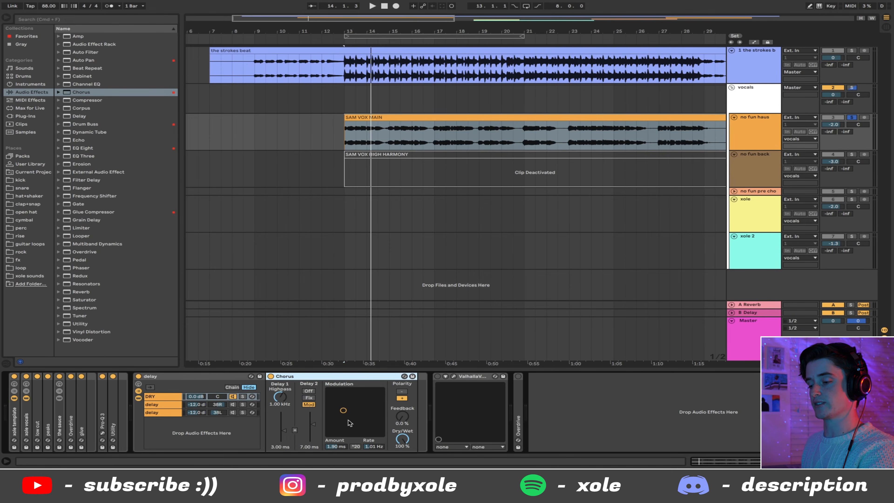
{"action": "left_click_drag", "start_coordinate": [285, 375], "coordinate": [295, 418]}
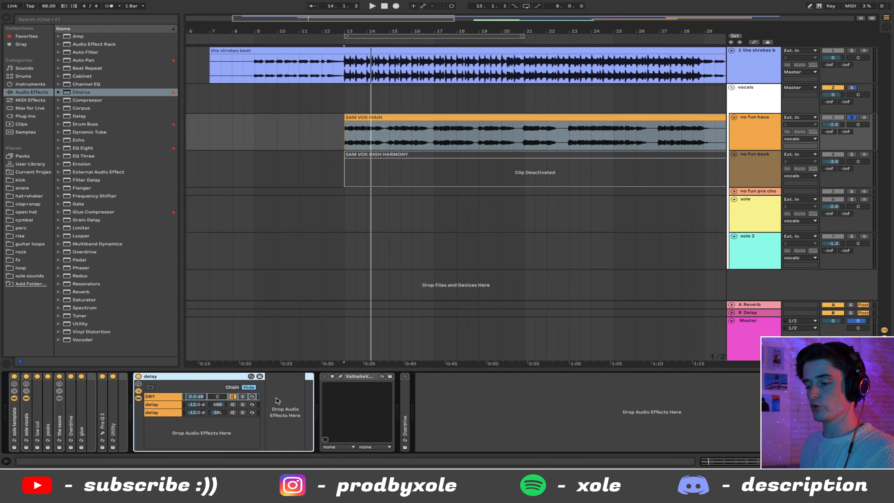
Step: Play the main vocal through the effect-free DRY chain again
{"action": "left_click", "coordinate": [162, 397]}
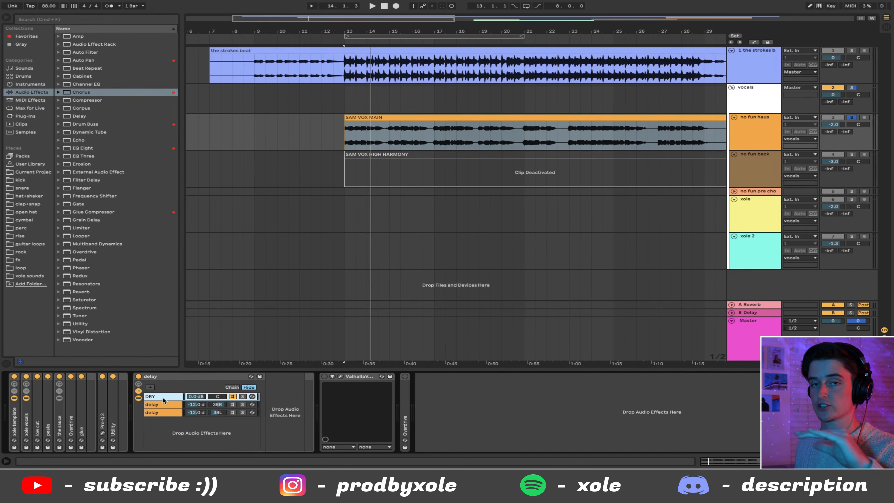
{"action": "key", "text": "space"}
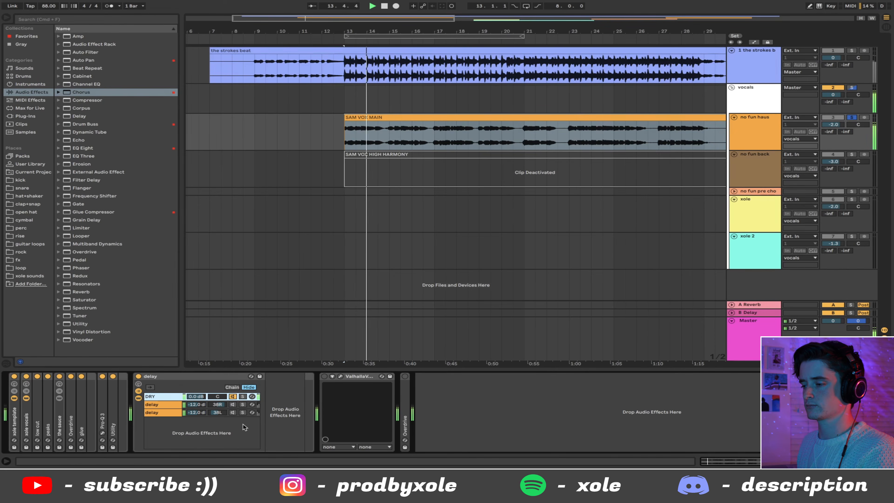
{"action": "key", "text": "space"}
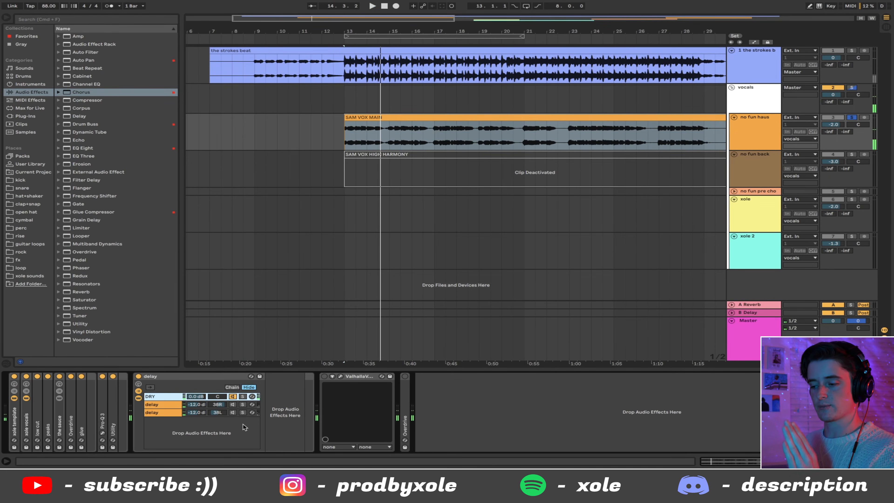
Step: Deactivate the DRY chain and activate the first delay chain in the delay rack
{"action": "left_click", "coordinate": [283, 406]}
{"action": "left_click", "coordinate": [163, 404]}
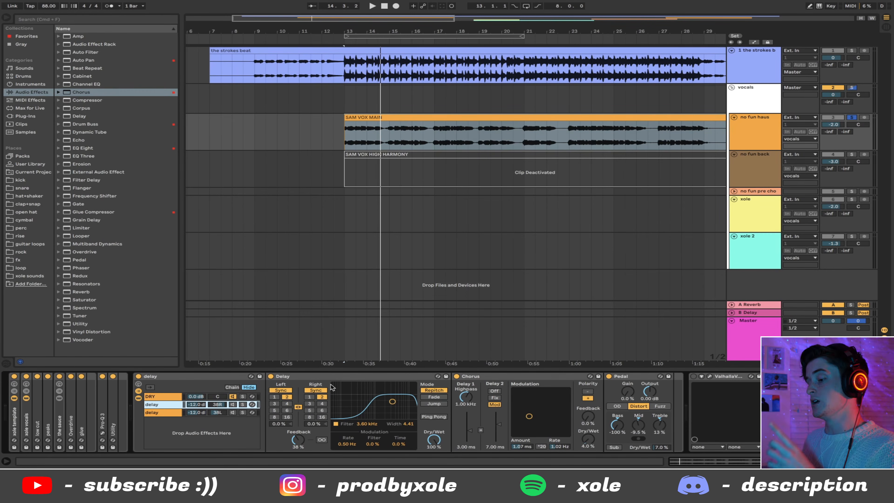
{"action": "left_click", "coordinate": [232, 397]}
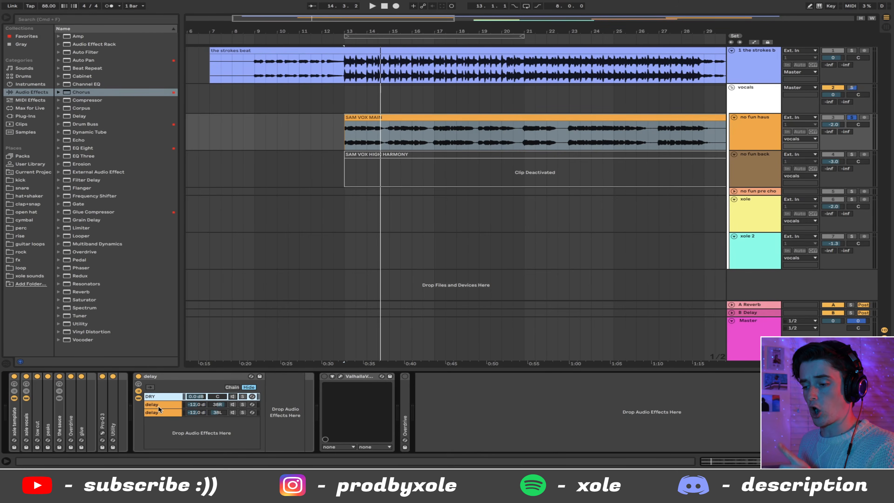
{"action": "left_click", "coordinate": [157, 405]}
{"action": "left_click", "coordinate": [232, 405]}
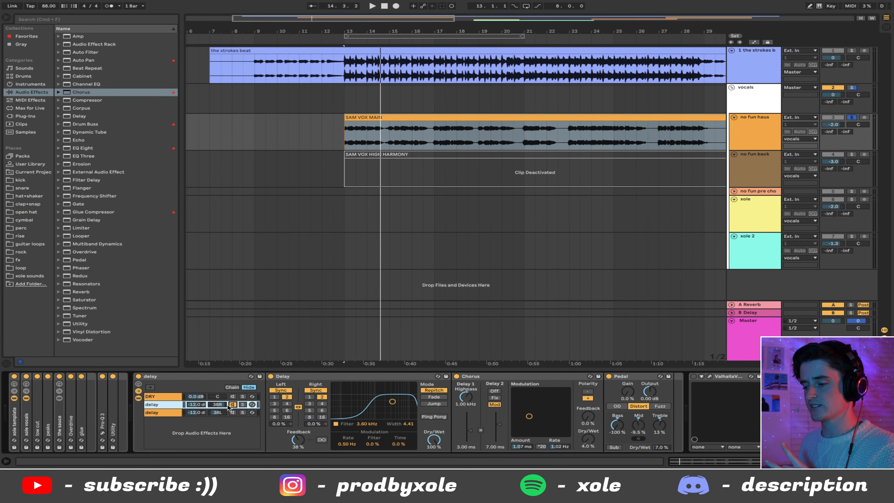
Step: Center the first delay chain's pan and fold its Chorus and Pedal devices
{"action": "double_click", "coordinate": [220, 406]}
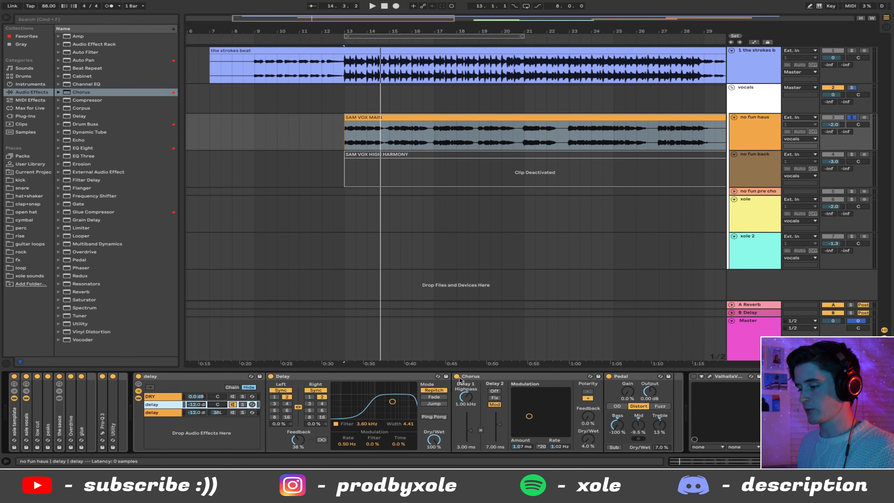
{"action": "left_click", "coordinate": [492, 377]}
{"action": "double_click", "coordinate": [480, 377]}
{"action": "double_click", "coordinate": [473, 376]}
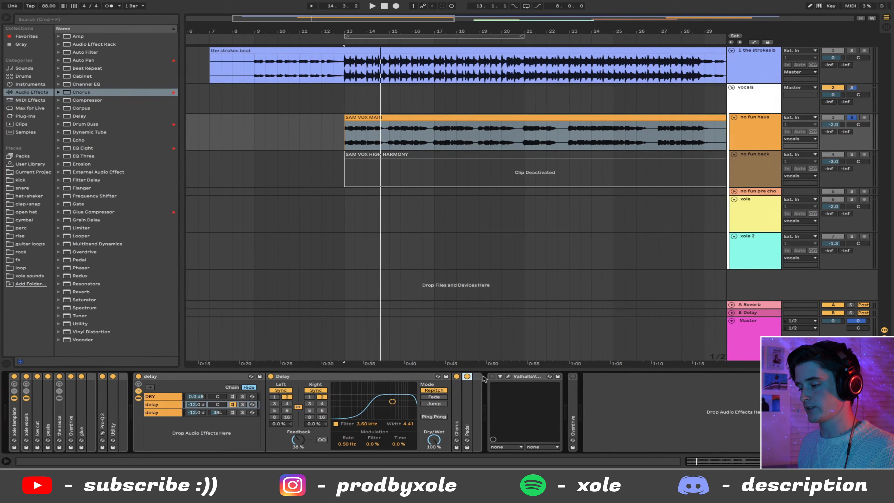
Step: Switch off the first delay chain's Chorus and Pedal, and rename the two delay chains delay1 and delay2
{"action": "left_click", "coordinate": [457, 376]}
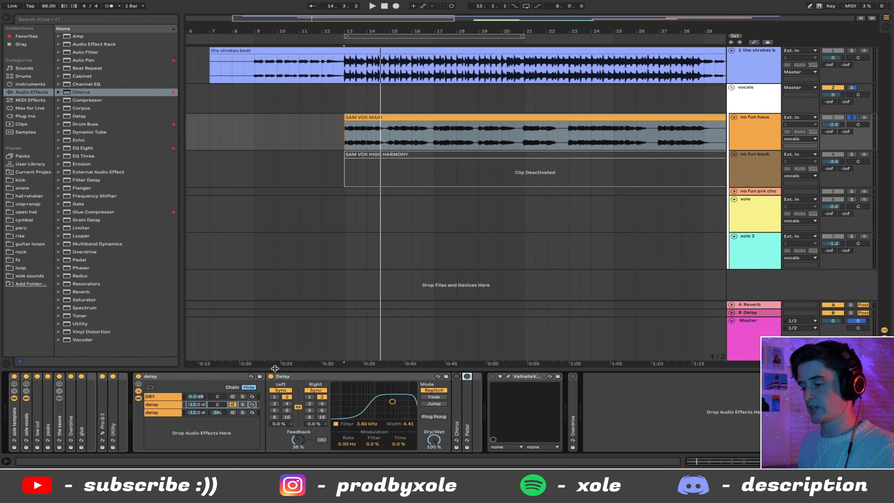
{"action": "left_click", "coordinate": [152, 404]}
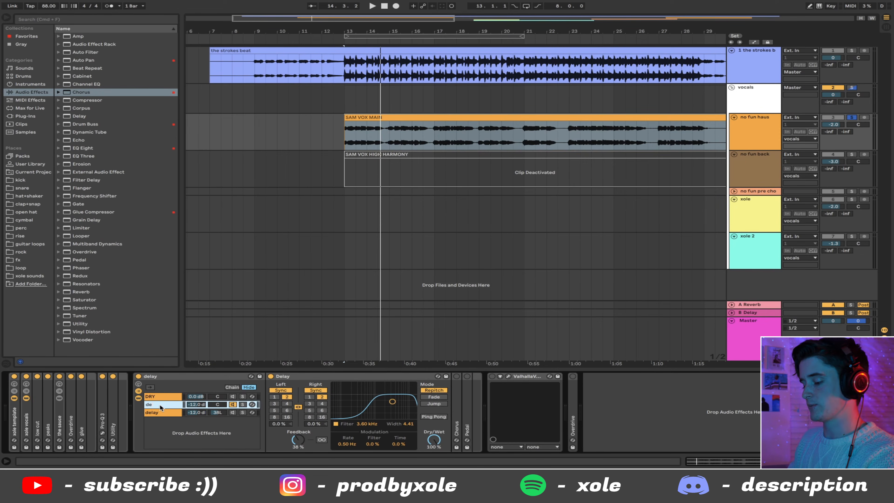
{"action": "left_click", "coordinate": [160, 412]}
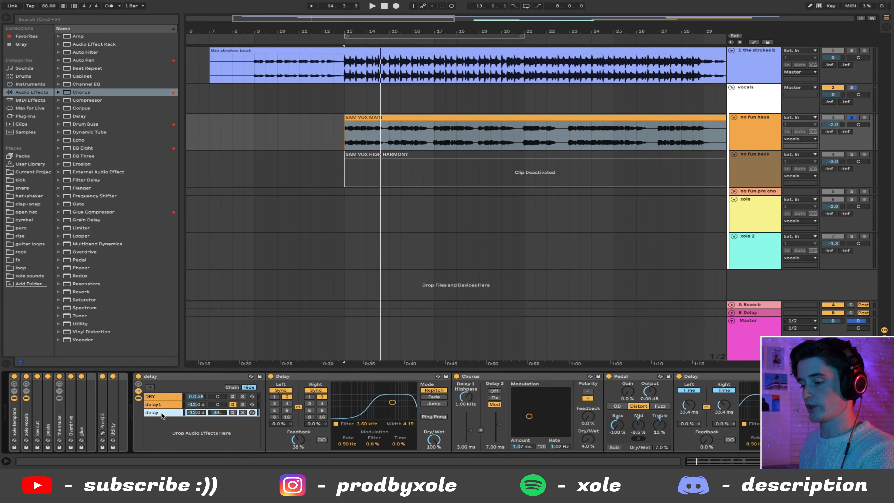
{"action": "key", "text": "super+r"}
{"action": "type", "text": "de"}
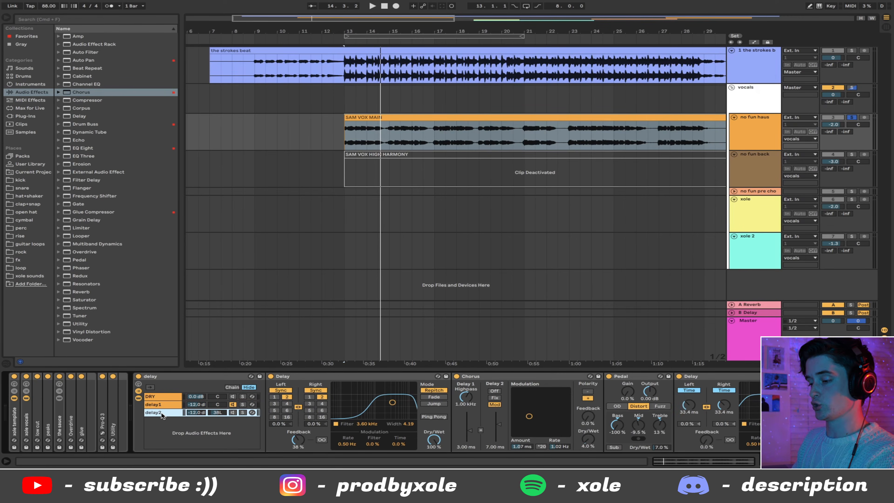
{"action": "type", "text": "lay2"}
{"action": "left_click", "coordinate": [160, 403]}
Step: Compare the main vocal through delay1 and through the DRY chain, leaving only delay1 active
{"action": "key", "text": "space"}
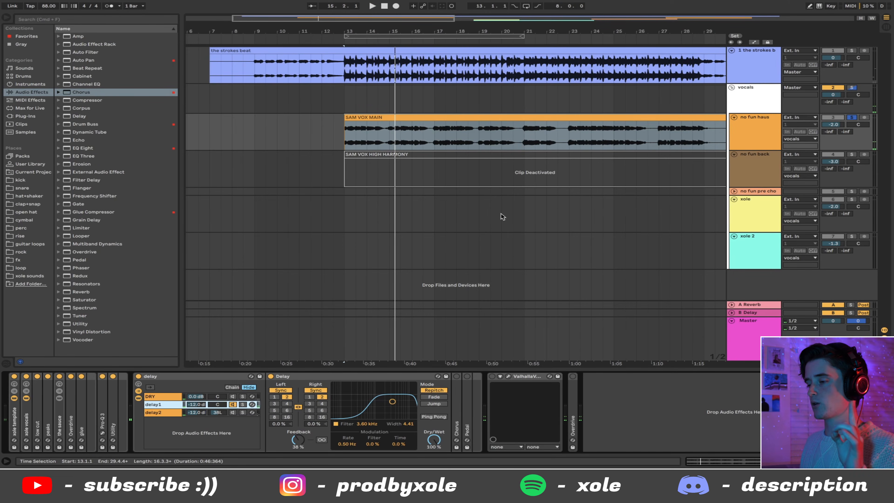
{"action": "left_click", "coordinate": [346, 137]}
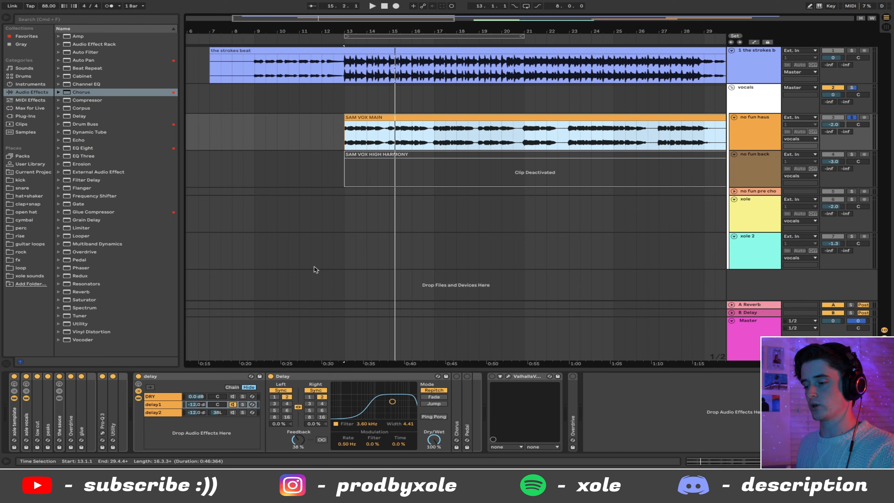
{"action": "left_click", "coordinate": [236, 398]}
{"action": "left_click", "coordinate": [235, 404]}
{"action": "key", "text": "space"}
{"action": "left_click", "coordinate": [234, 404]}
{"action": "left_click", "coordinate": [233, 397]}
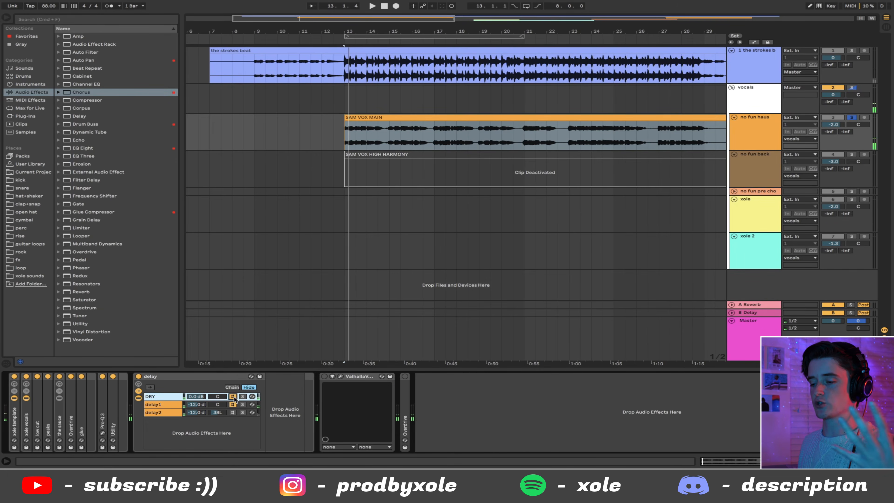
Step: Play a short bit of the main vocal from bar 13 through the delay1 chain
{"action": "left_click", "coordinate": [351, 33]}
{"action": "left_click_drag", "start_coordinate": [351, 32], "coordinate": [352, 53]}
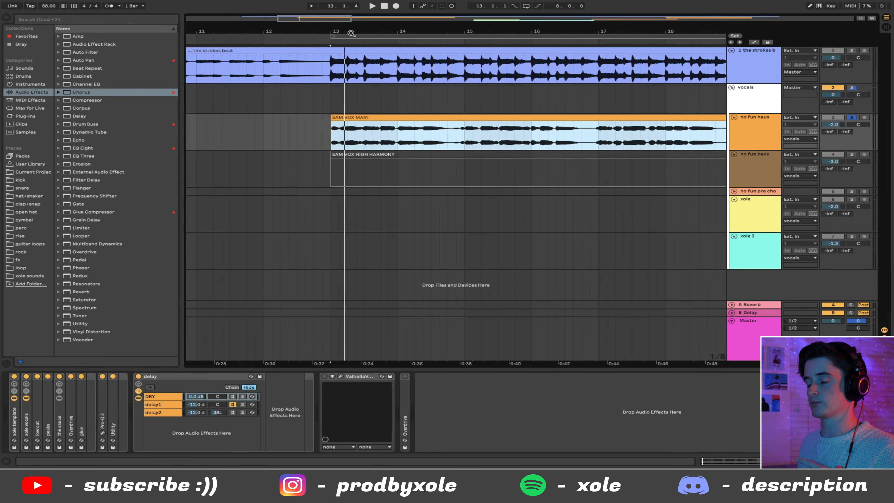
{"action": "left_click", "coordinate": [223, 404]}
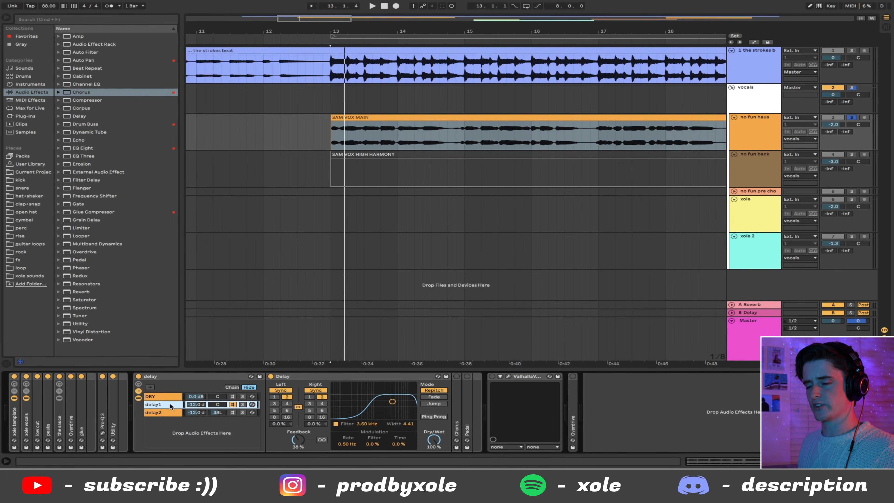
{"action": "key", "text": "space"}
{"action": "key", "text": "space"}
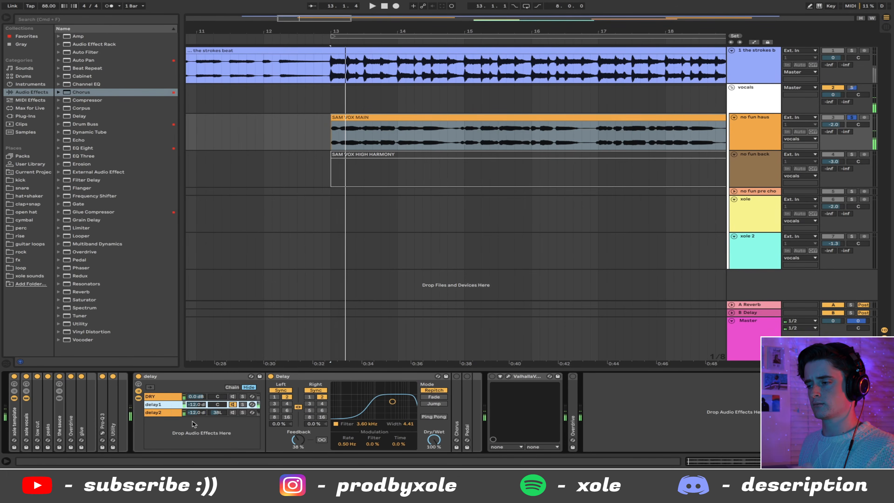
Step: Replay the opening of the SAM VOX MAIN clip and mark out its first note and the span of its echo
{"action": "left_click", "coordinate": [331, 135]}
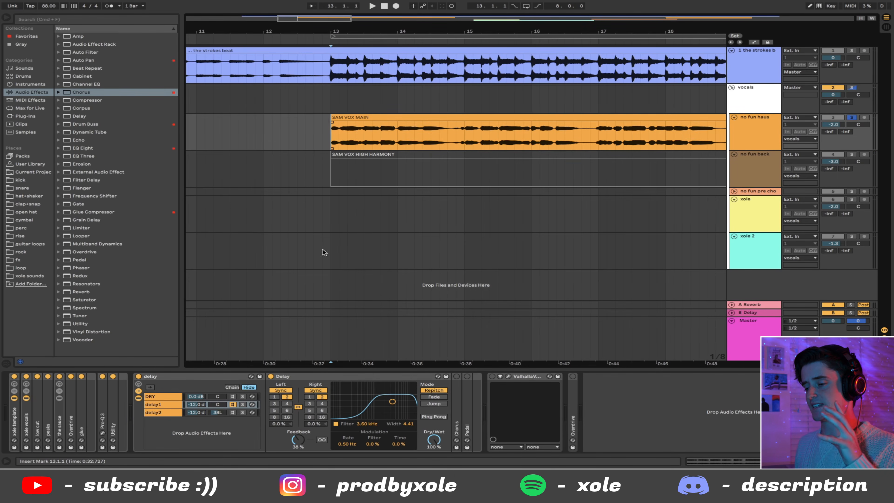
{"action": "left_click_drag", "start_coordinate": [333, 142], "coordinate": [347, 144]}
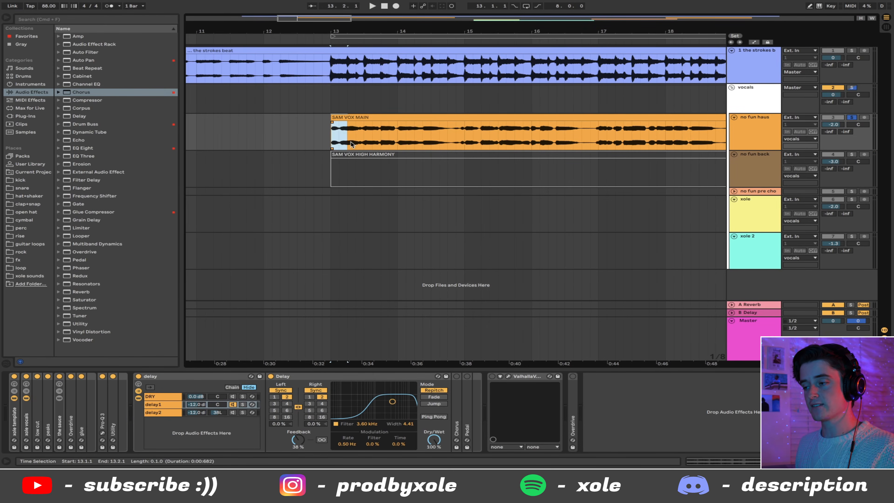
{"action": "left_click", "coordinate": [330, 137]}
{"action": "key", "text": "space"}
{"action": "key", "text": "space"}
{"action": "left_click", "coordinate": [338, 135]}
{"action": "left_click_drag", "start_coordinate": [338, 135], "coordinate": [361, 136]}
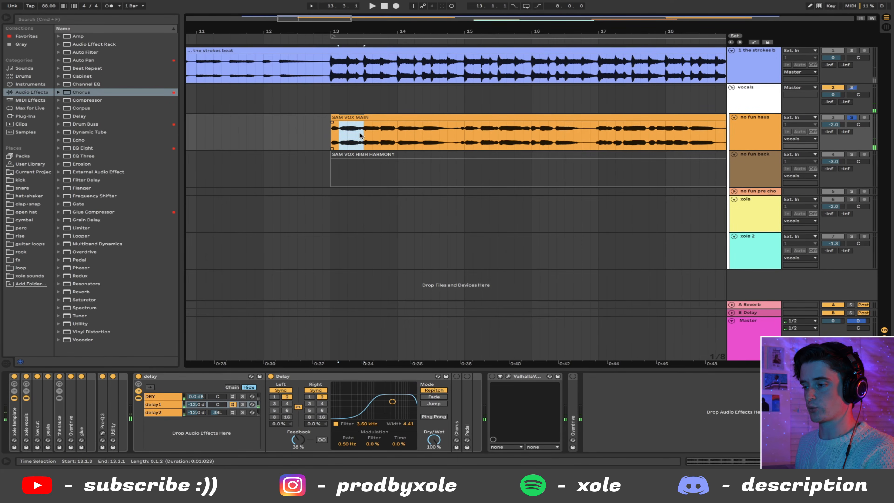
{"action": "left_click", "coordinate": [331, 137]}
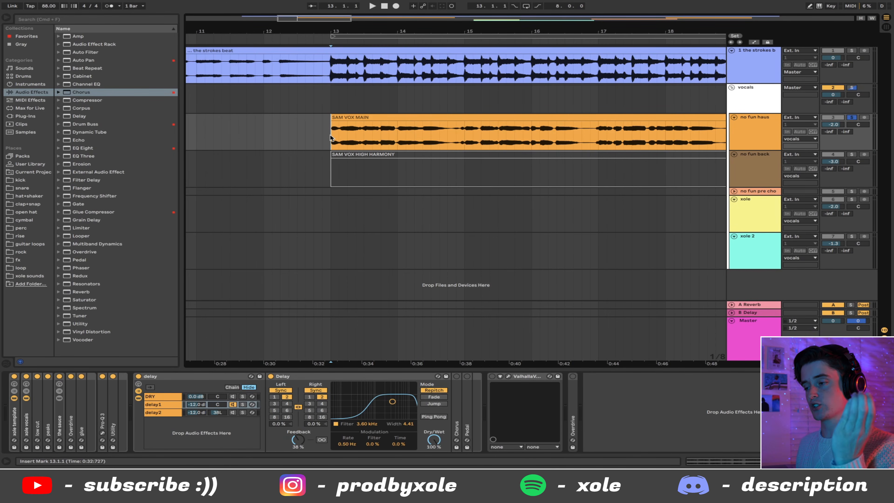
{"action": "left_click_drag", "start_coordinate": [332, 137], "coordinate": [339, 139]}
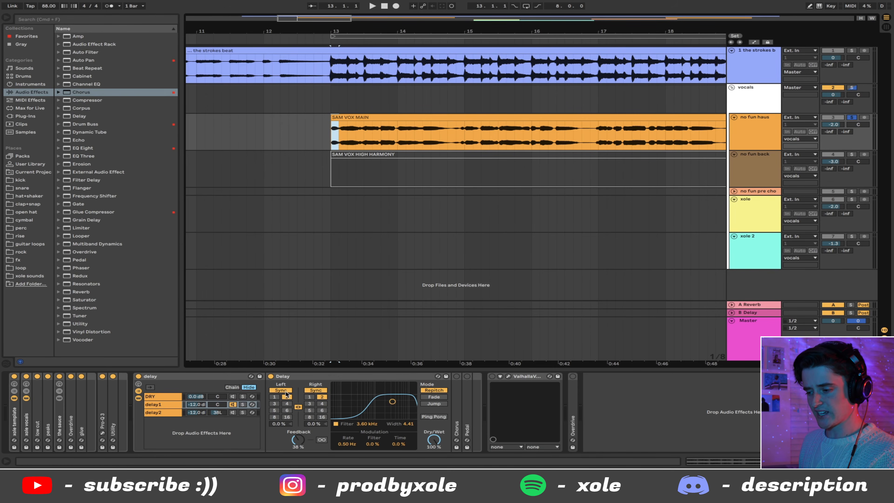
Step: Unlink the left and right times of delay1's Delay, set the right one to 4, and play the vocal from bar 13
{"action": "left_click", "coordinate": [298, 407]}
{"action": "left_click", "coordinate": [322, 403]}
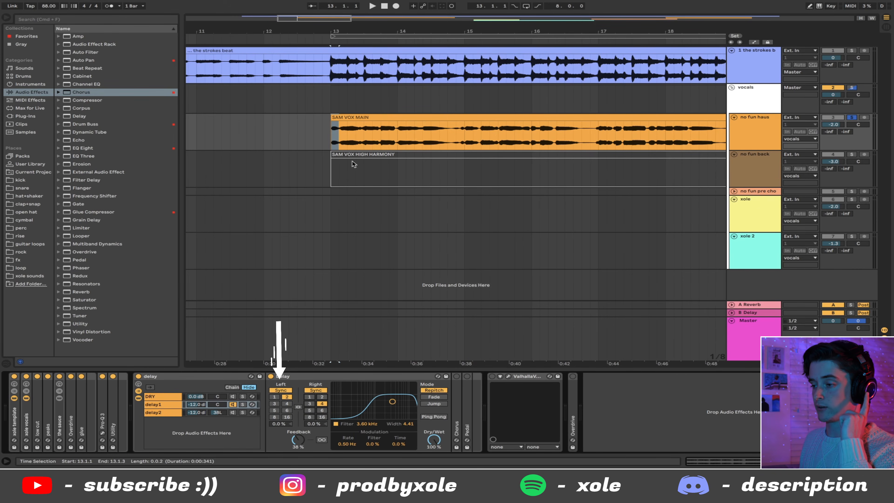
{"action": "left_click_drag", "start_coordinate": [340, 139], "coordinate": [363, 135]}
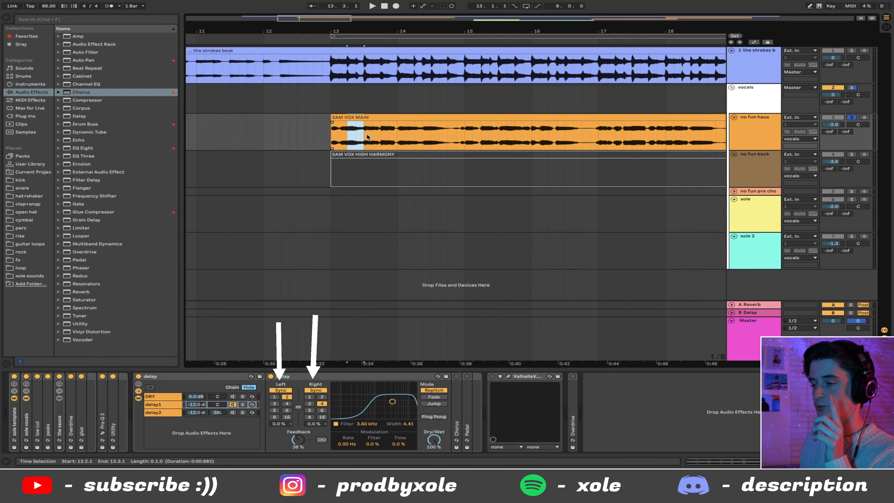
{"action": "left_click", "coordinate": [332, 138]}
{"action": "key", "text": "space"}
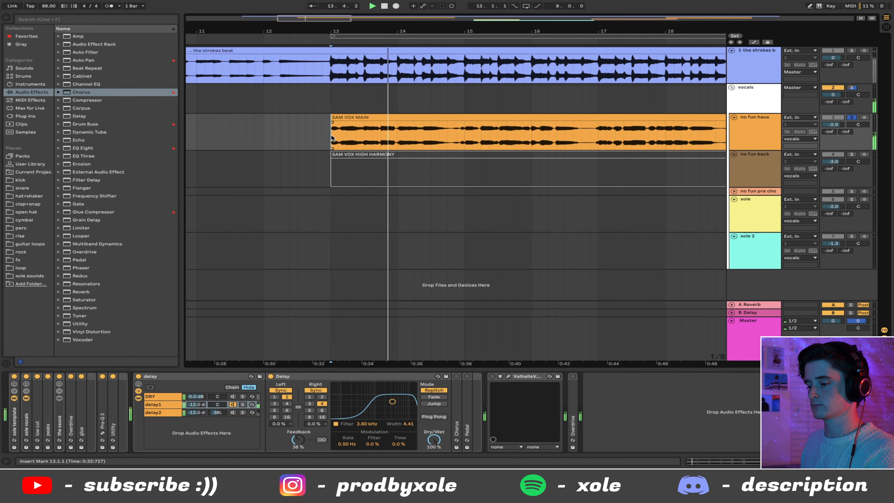
{"action": "key", "text": "space"}
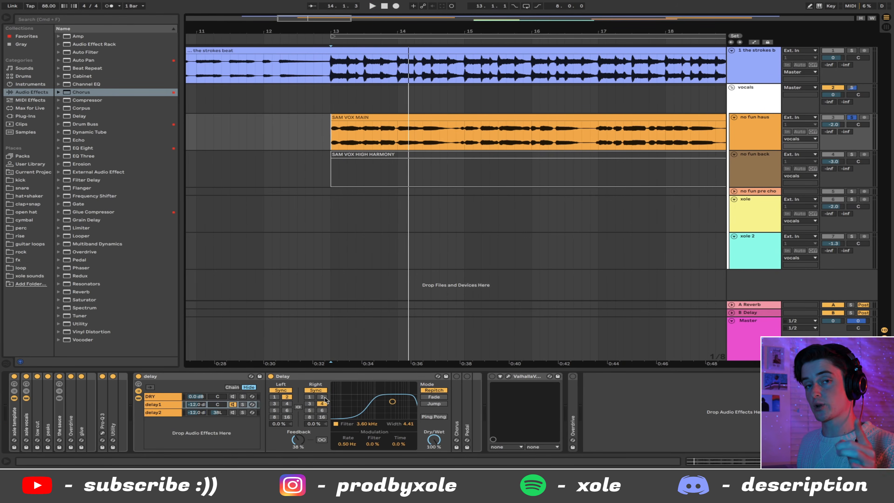
Step: Set the right delay time in delay1 back to 2 and play the vocal
{"action": "left_click", "coordinate": [322, 396]}
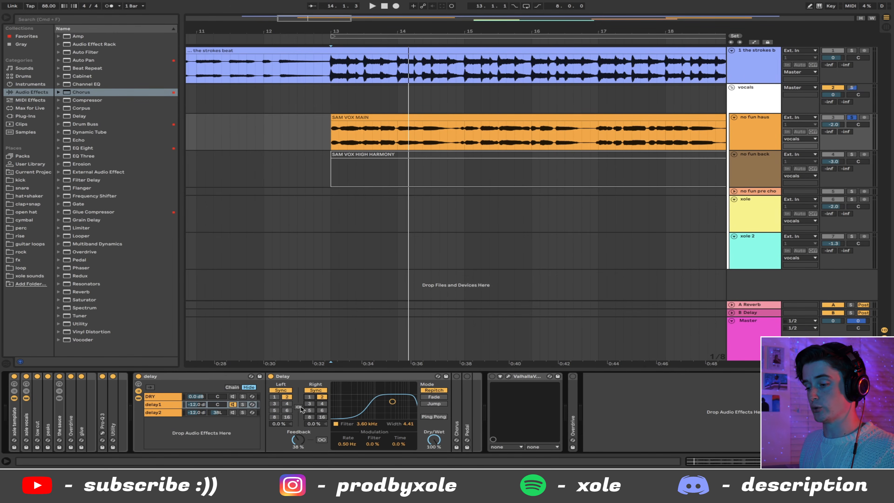
{"action": "key", "text": "space"}
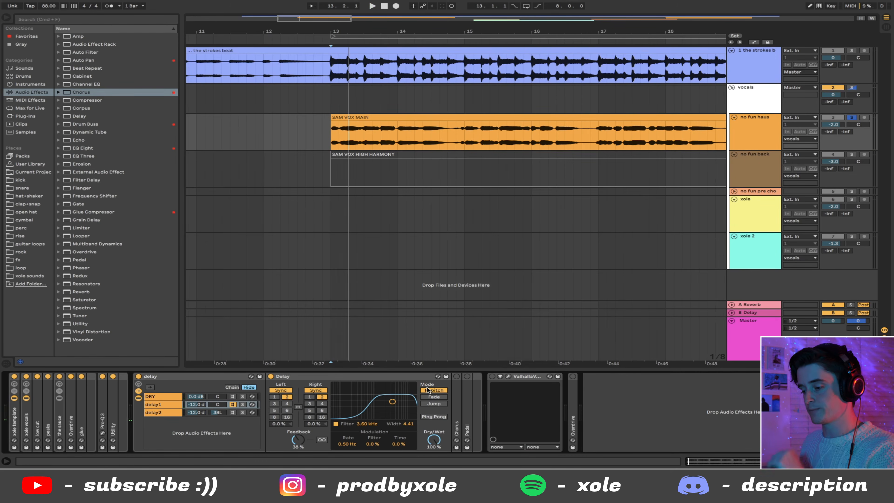
Step: Pan the delay1 chain to 38R and play the main vocal
{"action": "left_click", "coordinate": [168, 404]}
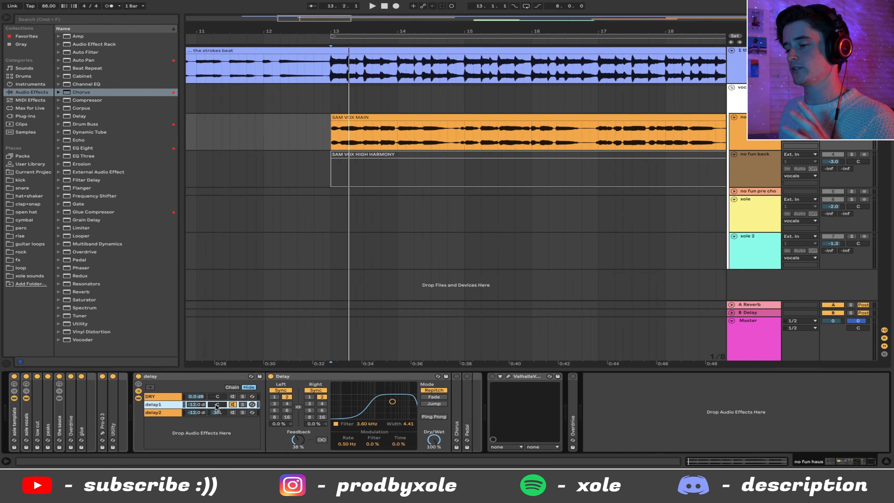
{"action": "left_click_drag", "start_coordinate": [216, 407], "coordinate": [217, 407]}
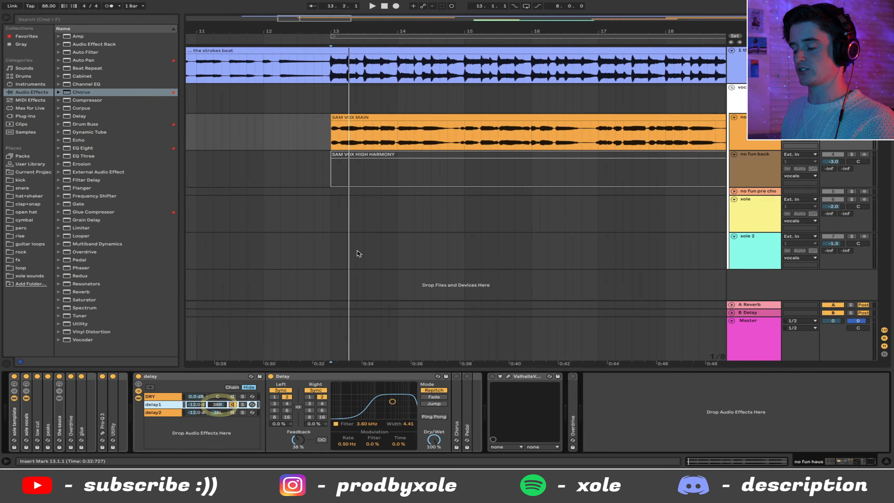
{"action": "key", "text": "space"}
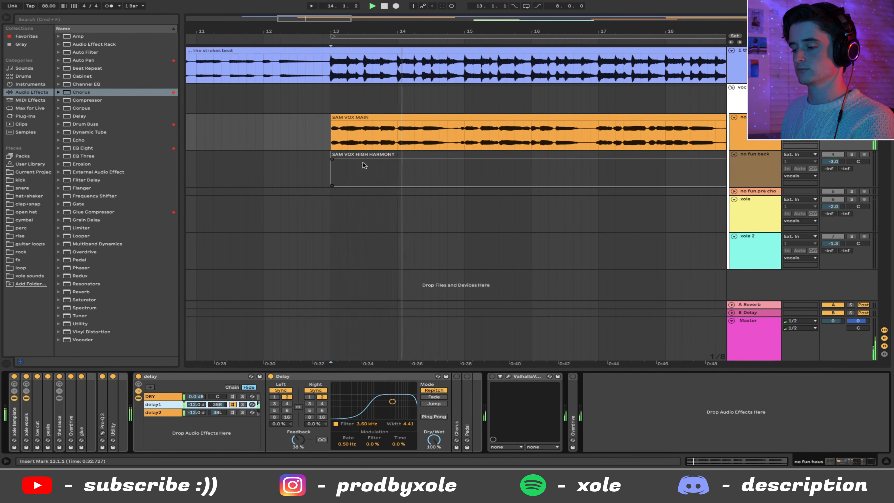
Step: Activate the delay2 chain, and switch off and fold its Chorus, Pedal and second Delay
{"action": "left_click", "coordinate": [218, 415]}
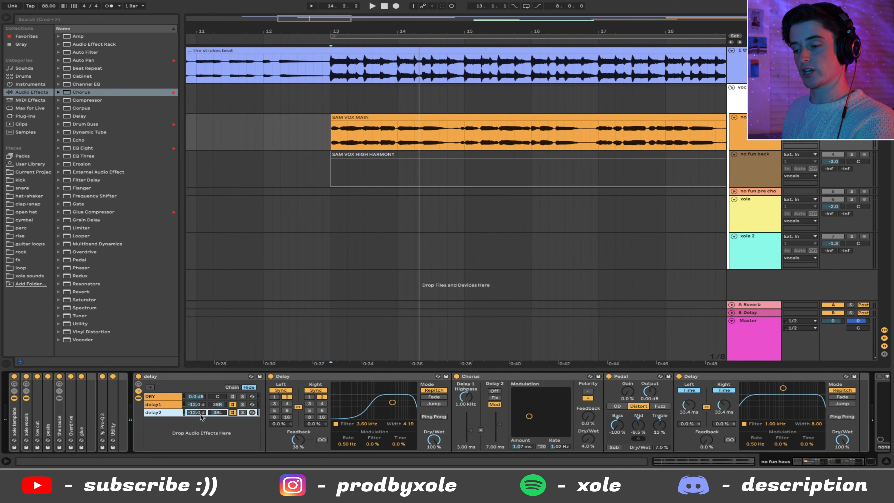
{"action": "left_click", "coordinate": [161, 414]}
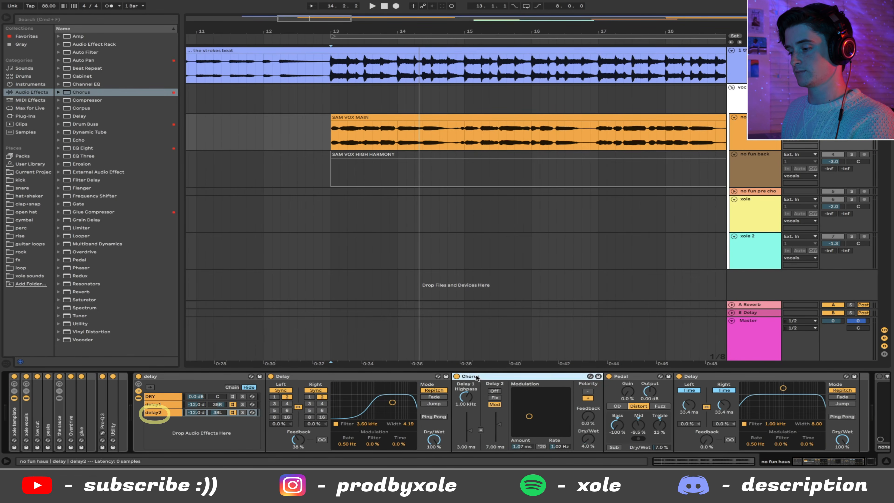
{"action": "double_click", "coordinate": [457, 376]}
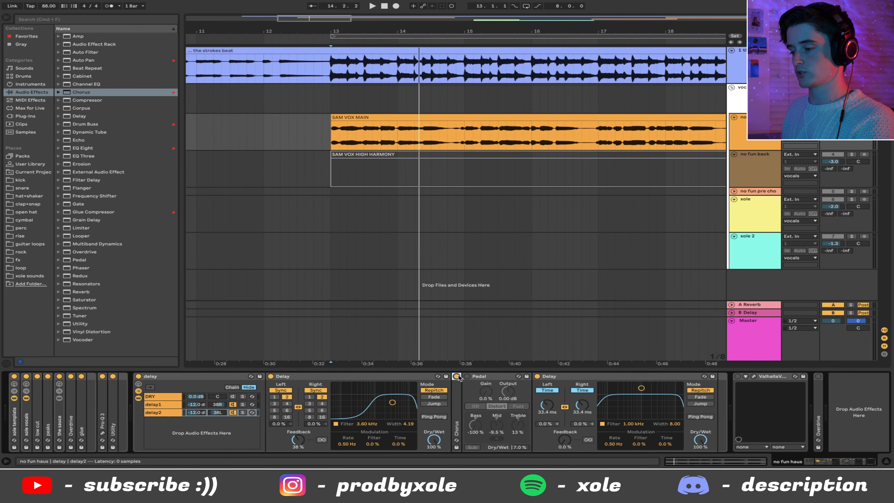
{"action": "double_click", "coordinate": [468, 376]}
{"action": "left_click", "coordinate": [493, 376]}
{"action": "double_click", "coordinate": [493, 377]}
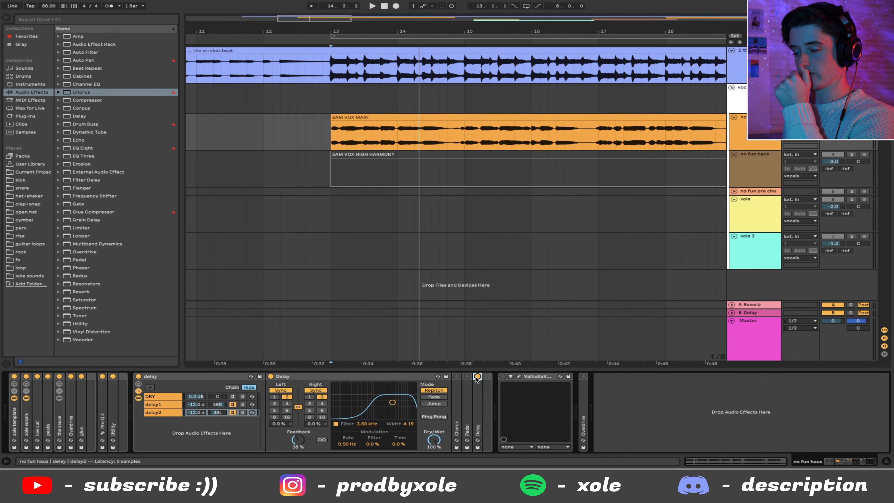
Step: Play the main vocal from bar 13 through the delay1 and delay2 chains together
{"action": "left_click", "coordinate": [163, 413]}
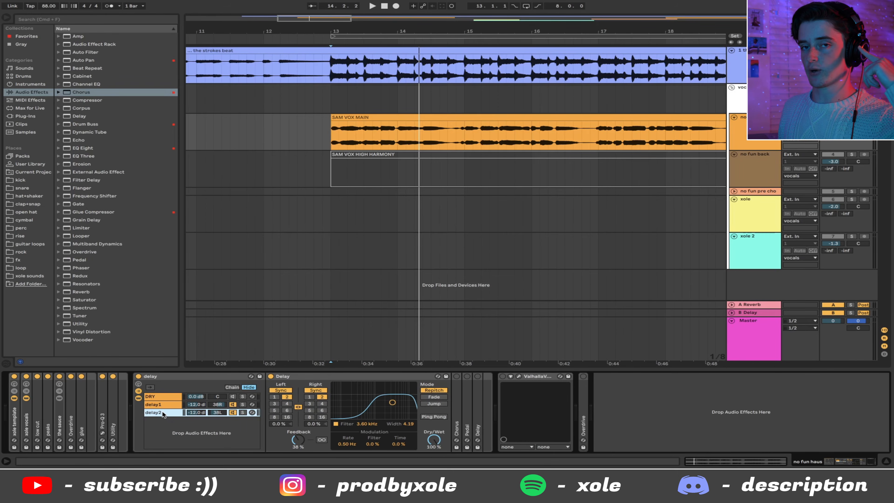
{"action": "key", "text": "space"}
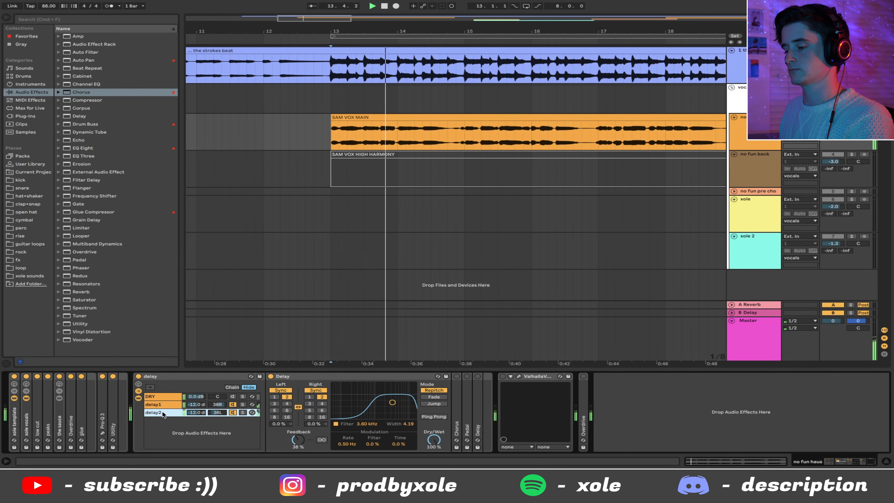
{"action": "key", "text": "space"}
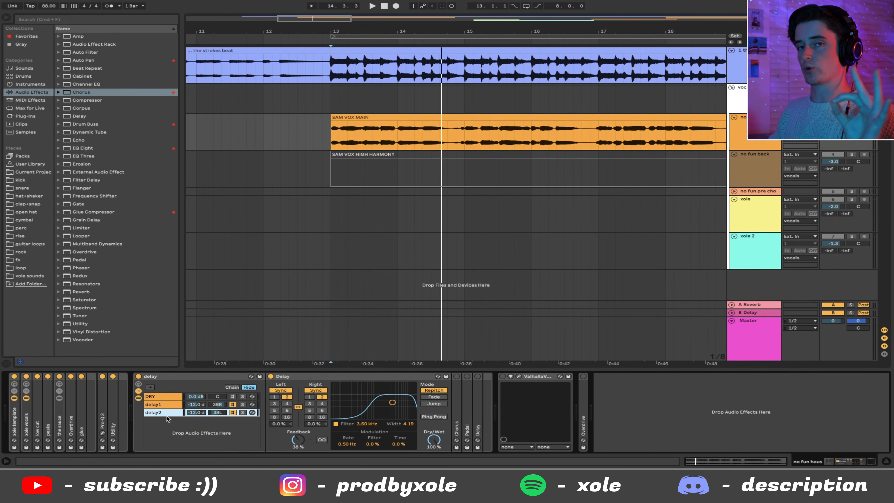
Step: Unfold the second Delay in the delay2 chain and switch it back on to show its left and right times
{"action": "left_click", "coordinate": [158, 404]}
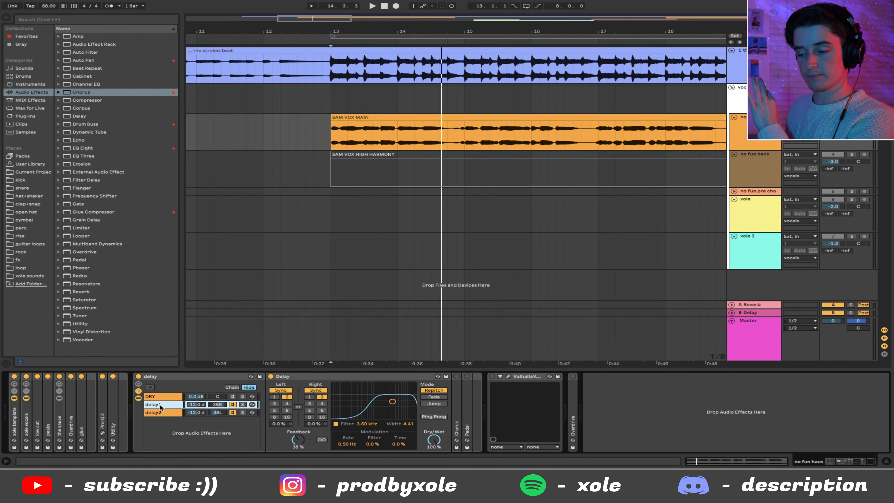
{"action": "left_click", "coordinate": [160, 412]}
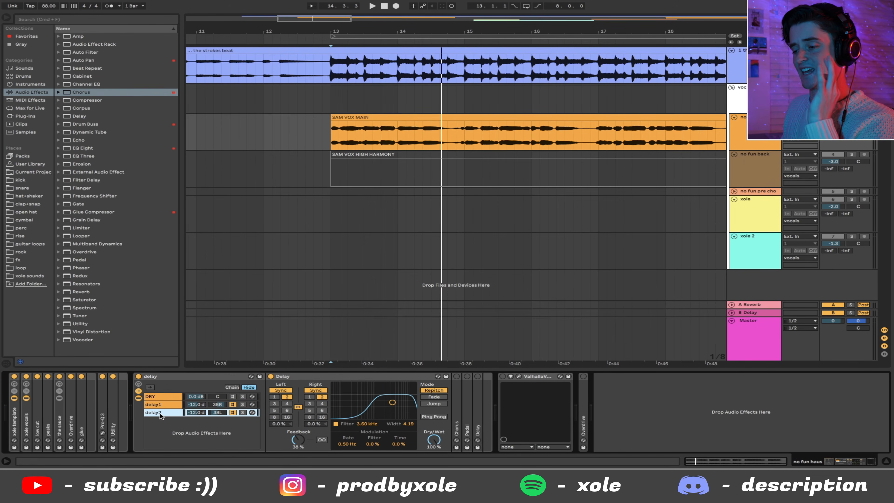
{"action": "double_click", "coordinate": [479, 377]}
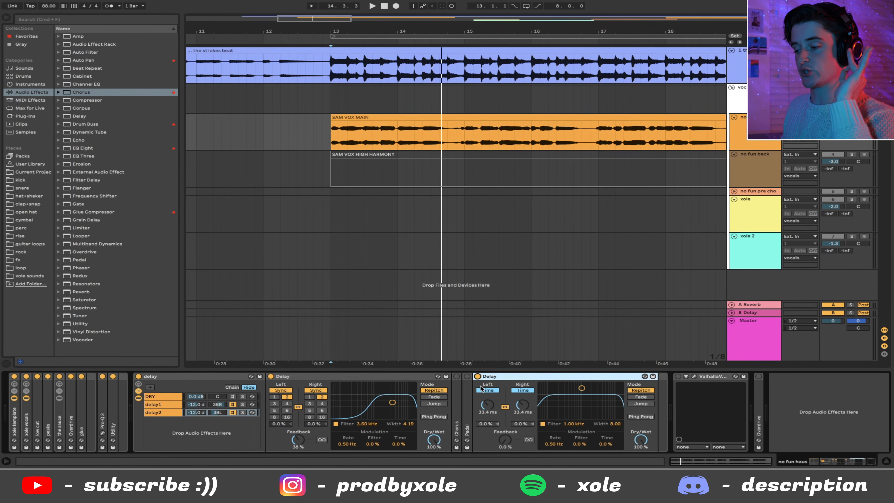
{"action": "left_click", "coordinate": [491, 415]}
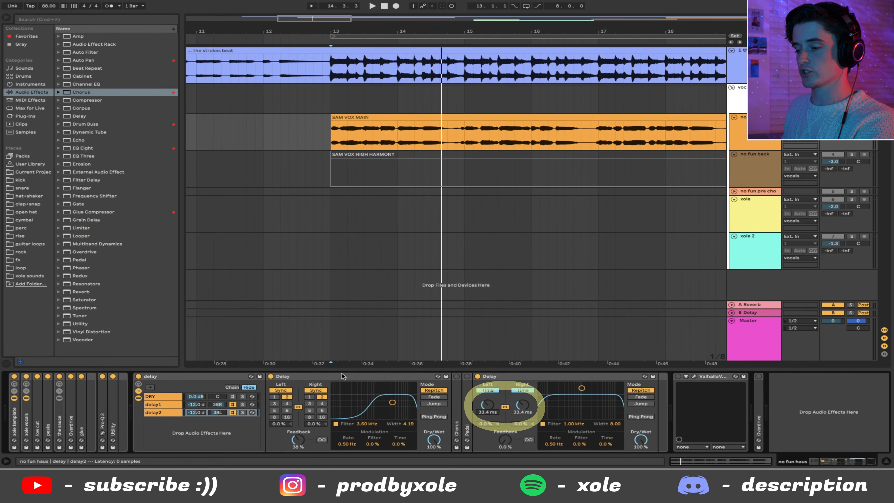
Step: Compare the two Delays of the delay2 chain with the delay1 chain and play the main vocal through both chains
{"action": "left_click", "coordinate": [315, 381]}
{"action": "left_click", "coordinate": [508, 378]}
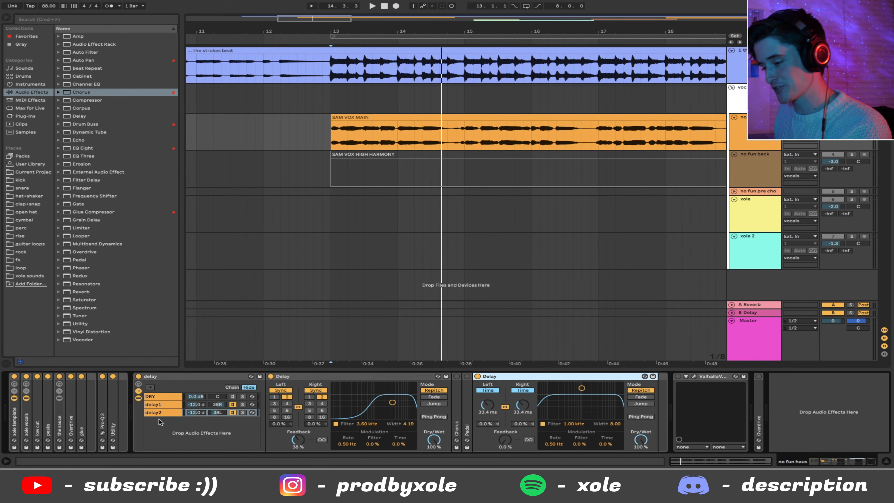
{"action": "left_click", "coordinate": [163, 404]}
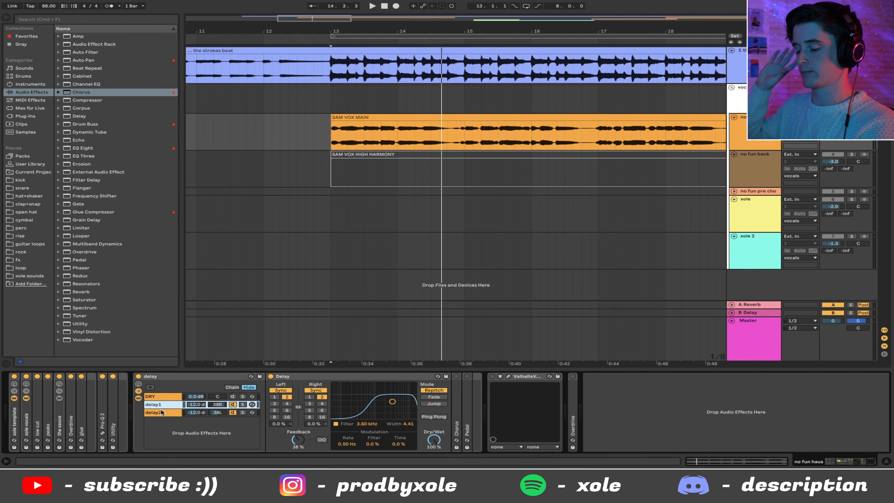
{"action": "key", "text": "space"}
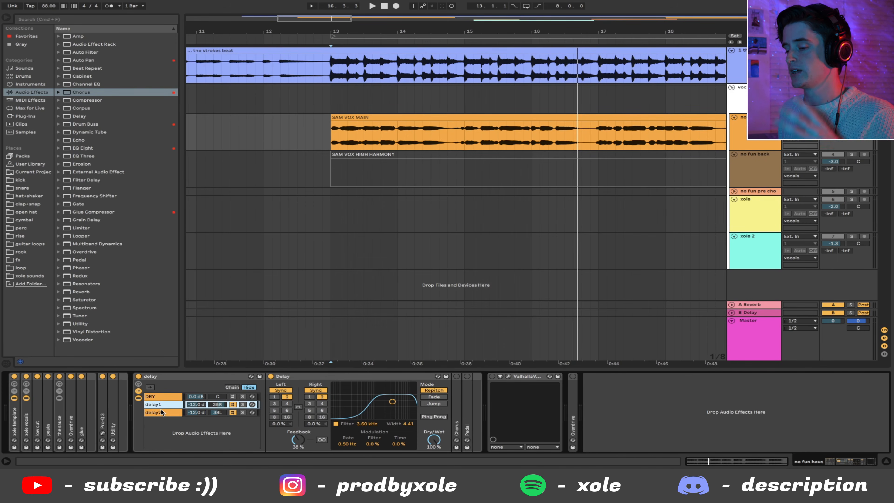
Step: Reactivate the DRY chain in the delay rack and set playback to start just before bar 13 on the main vocal track
{"action": "left_click", "coordinate": [158, 412]}
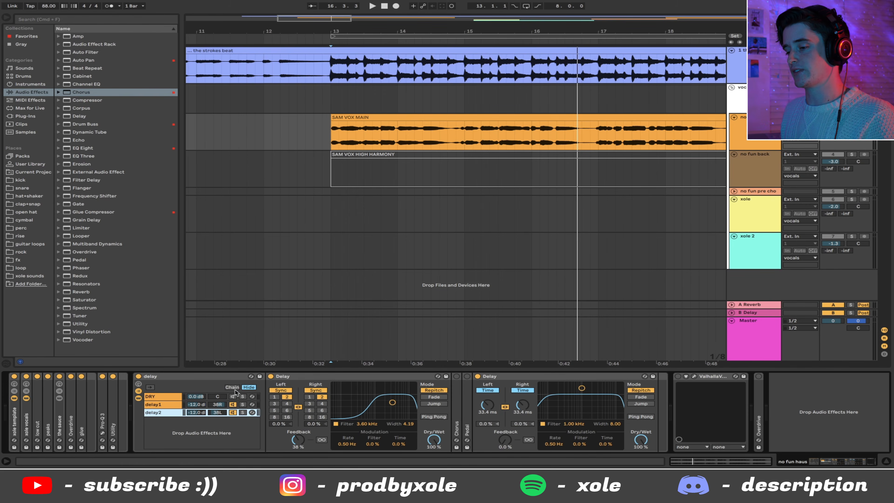
{"action": "left_click", "coordinate": [229, 396]}
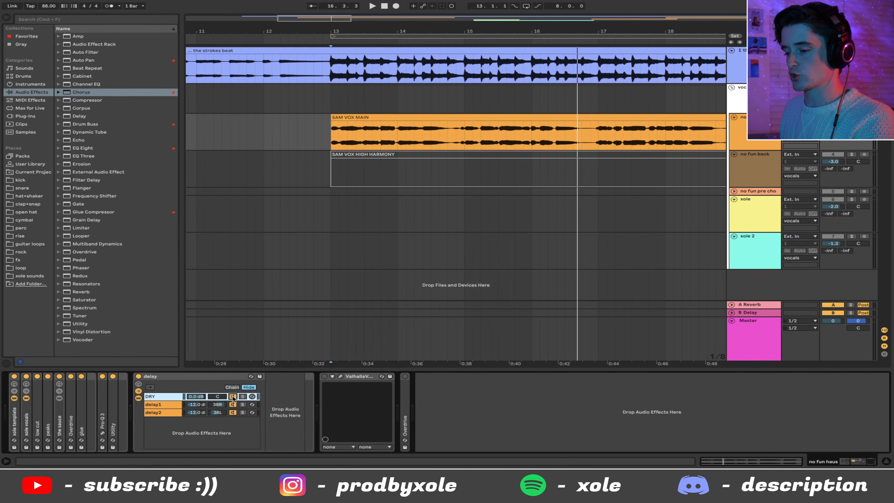
{"action": "left_click", "coordinate": [330, 104]}
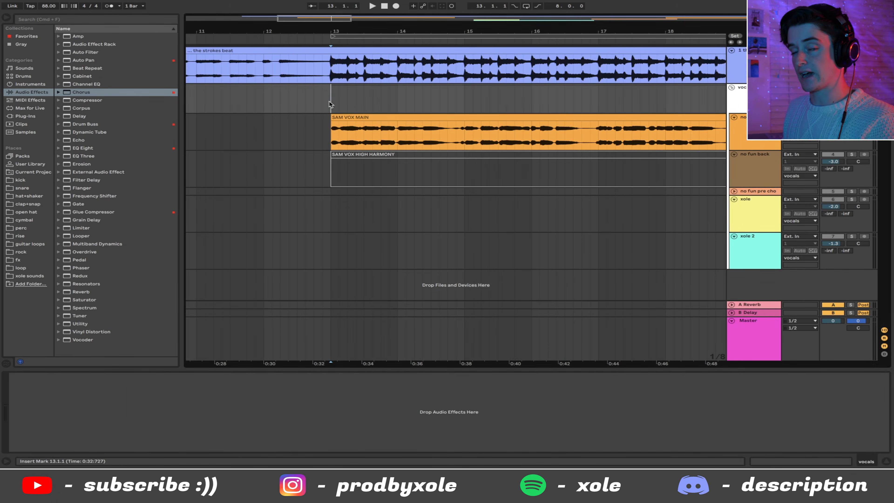
{"action": "left_click", "coordinate": [326, 137]}
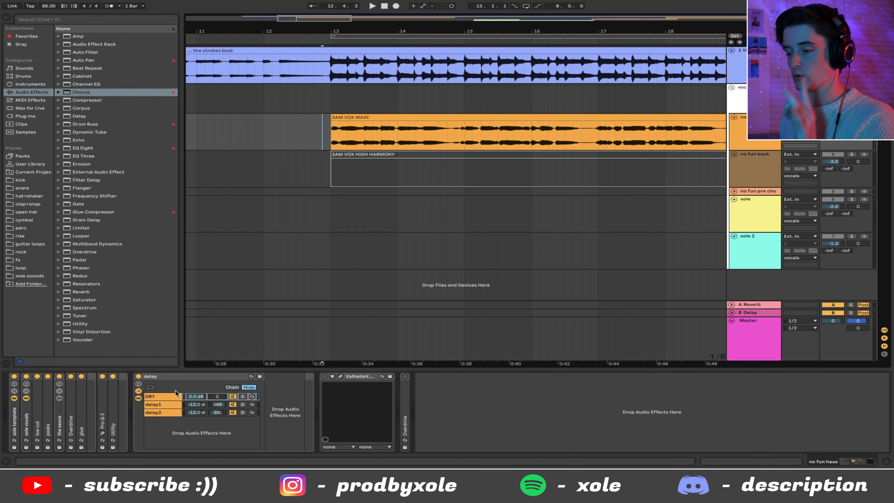
Step: Play the dry main vocal with the delay chains switched off, and switch them back on to compare
{"action": "left_click", "coordinate": [233, 413]}
{"action": "key", "text": "space"}
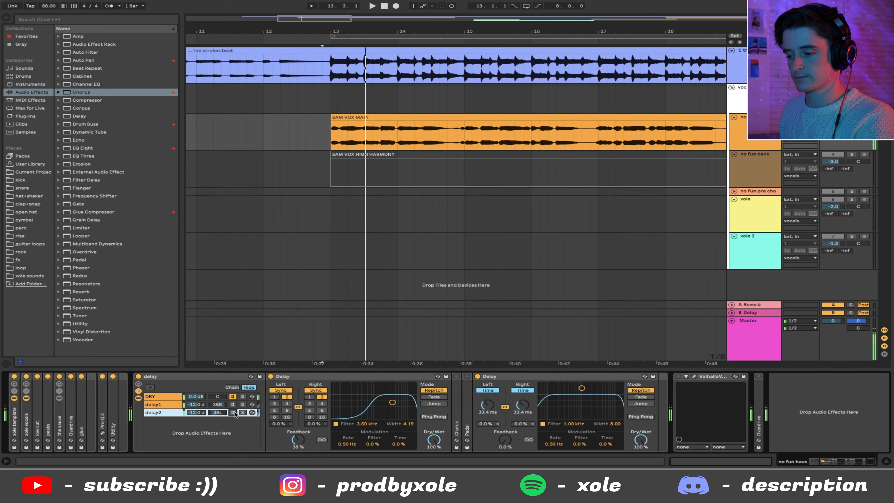
{"action": "left_click", "coordinate": [235, 404]}
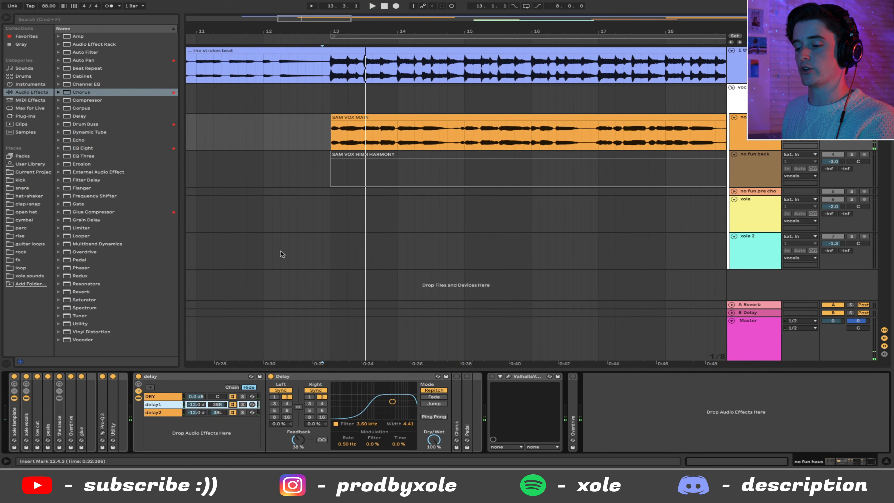
{"action": "key", "text": "space"}
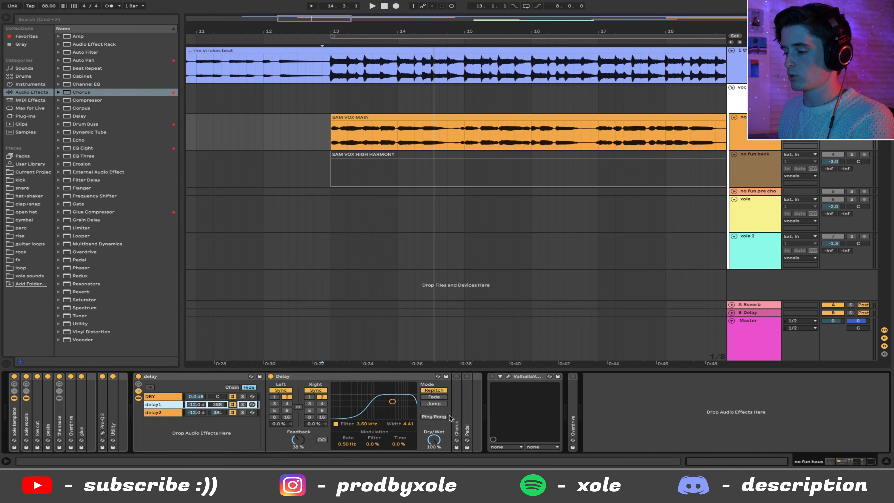
Step: Unfold the Chorus and Pedal in both the delay1 and delay2 chains and switch them back on
{"action": "double_click", "coordinate": [458, 401]}
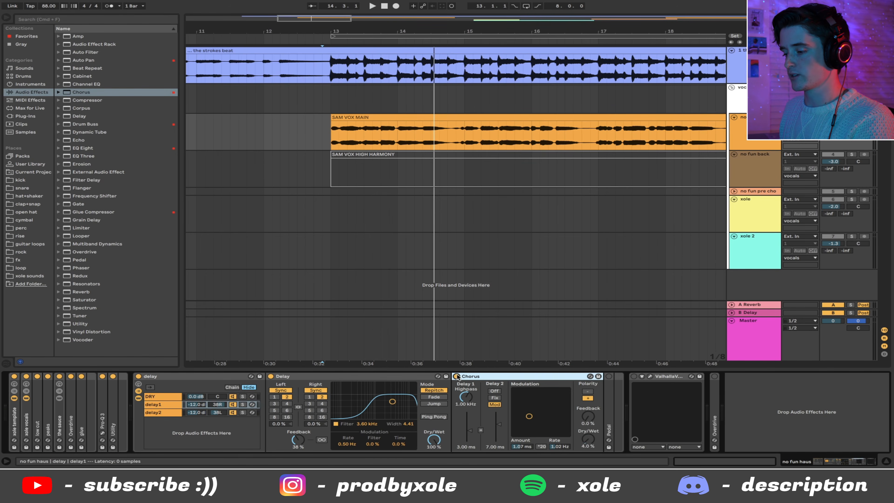
{"action": "double_click", "coordinate": [608, 390]}
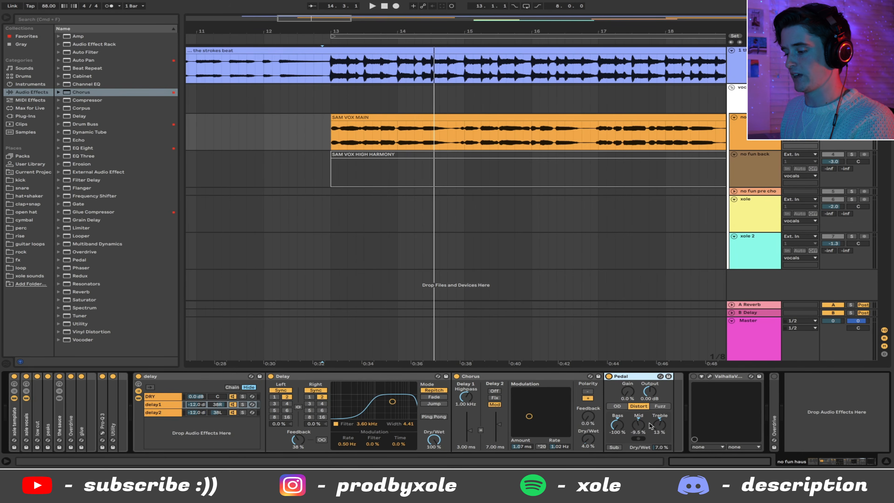
{"action": "left_click", "coordinate": [157, 413]}
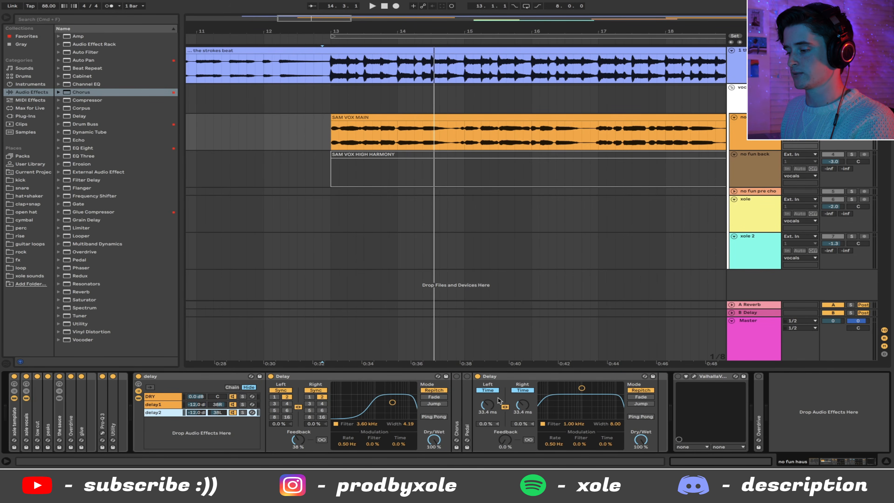
{"action": "double_click", "coordinate": [456, 401]}
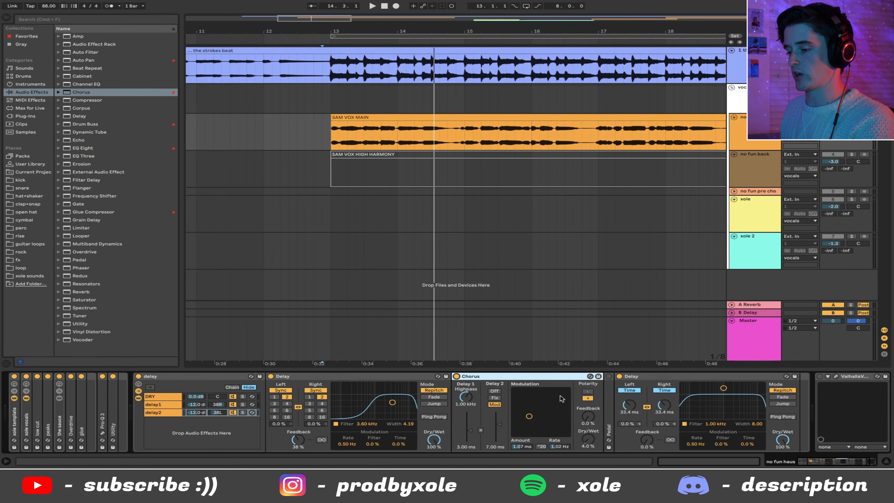
{"action": "double_click", "coordinate": [609, 391]}
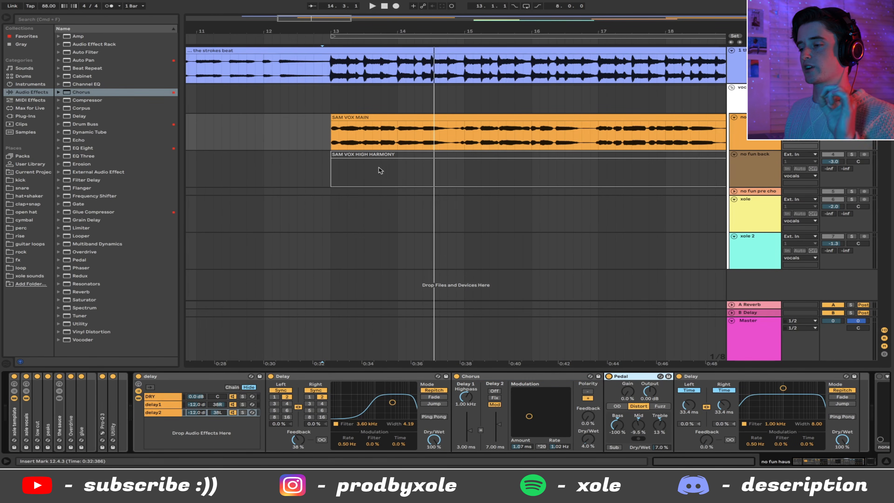
Step: Play from bar 13, unsolo the no fun haus vocal to hear it with the beat, and fold the delay rack
{"action": "left_click", "coordinate": [332, 136]}
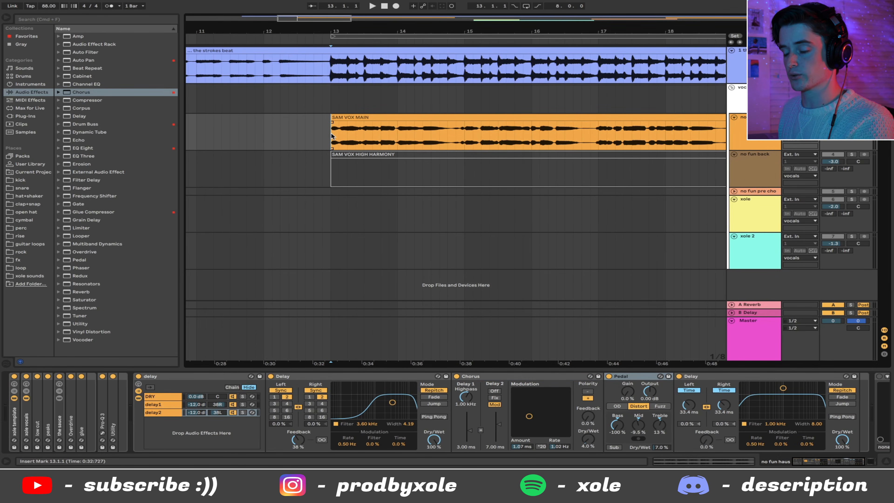
{"action": "key", "text": "space"}
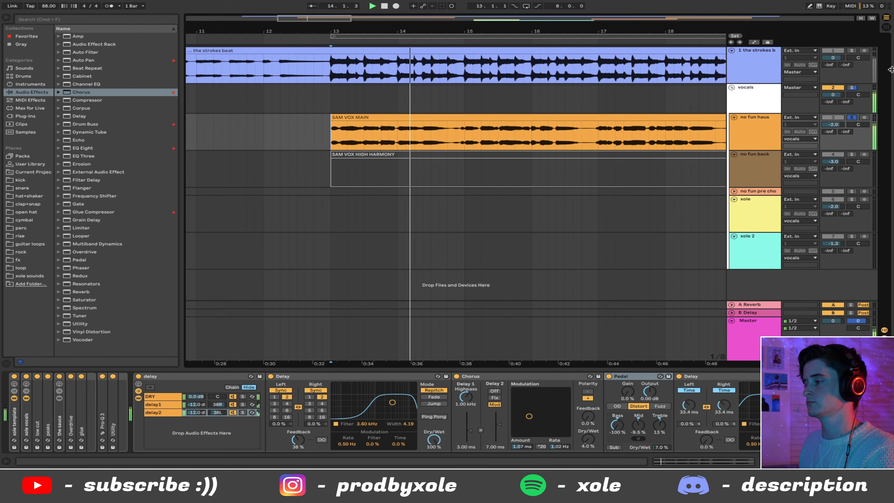
{"action": "left_click", "coordinate": [851, 118]}
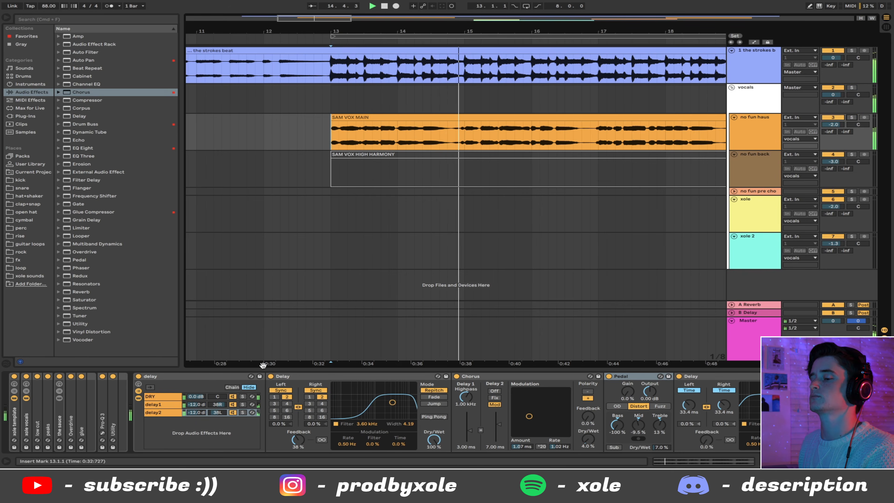
{"action": "double_click", "coordinate": [160, 377]}
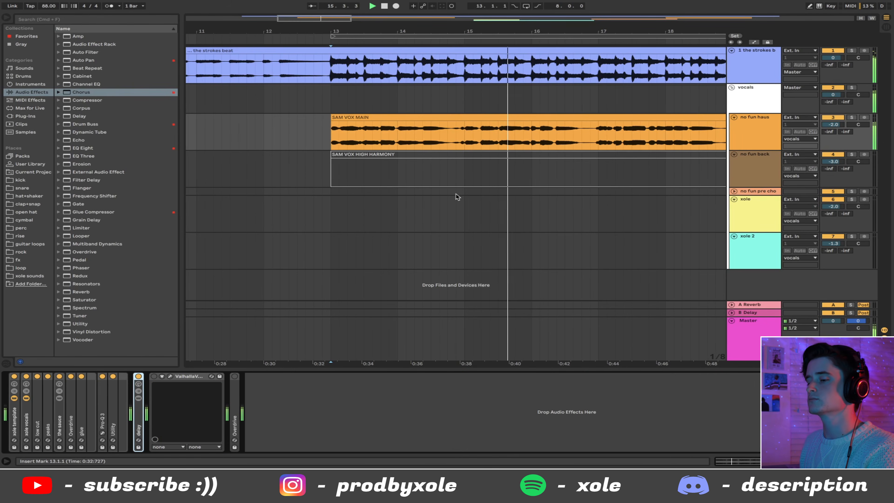
{"action": "left_click_drag", "start_coordinate": [592, 27], "coordinate": [441, 21]}
{"action": "key", "text": "space"}
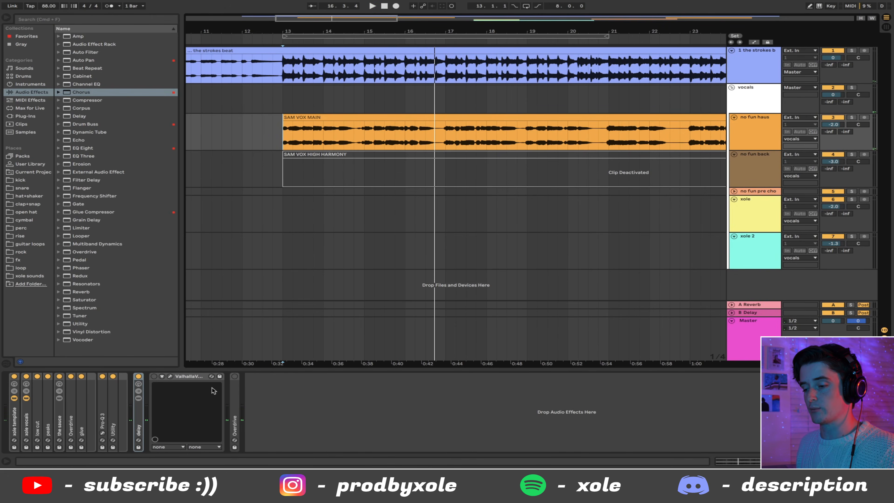
Step: Switch on ValhallaVintageVerb and view its settings in the plug-in window, and unfold the Overdrive at the end of the vocal chain
{"action": "left_click", "coordinate": [154, 376]}
{"action": "left_click", "coordinate": [170, 376]}
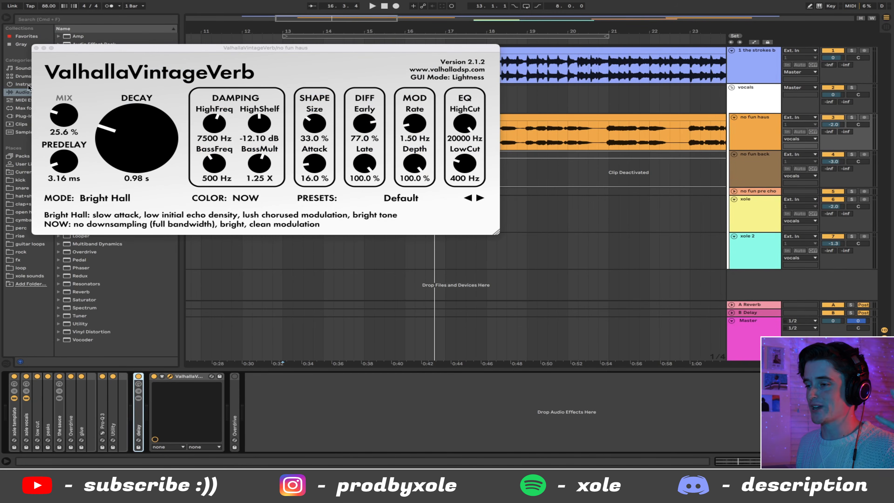
{"action": "left_click", "coordinate": [37, 48]}
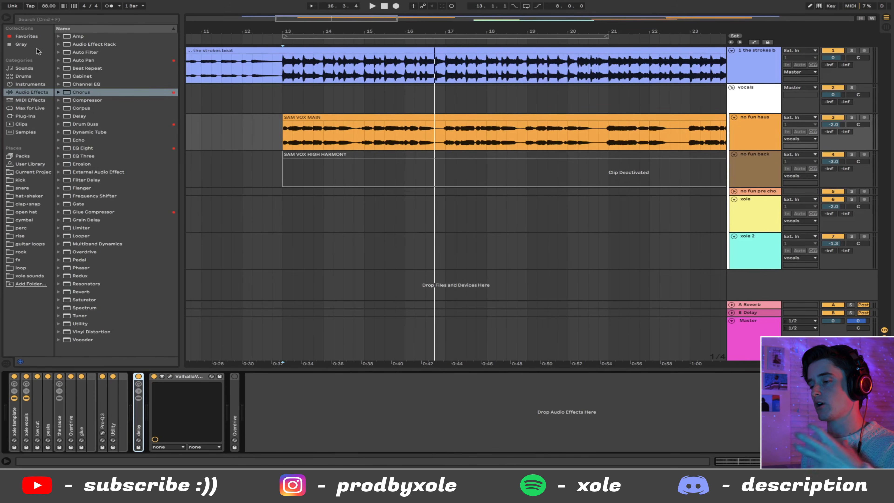
{"action": "double_click", "coordinate": [234, 389]}
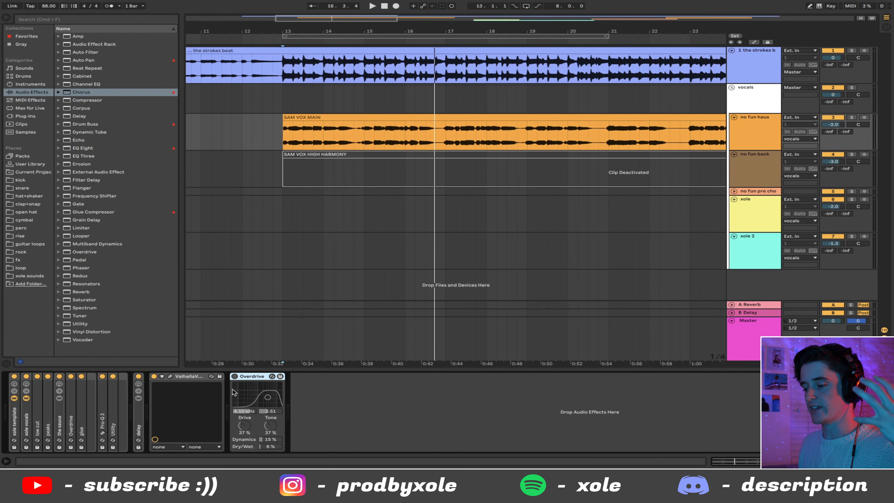
Step: Bring the XOLE VERSE 1 and XOLE VERSE 2 vocal clips into view in the arrangement
{"action": "left_click", "coordinate": [6, 17]}
{"action": "left_click", "coordinate": [86, 92]}
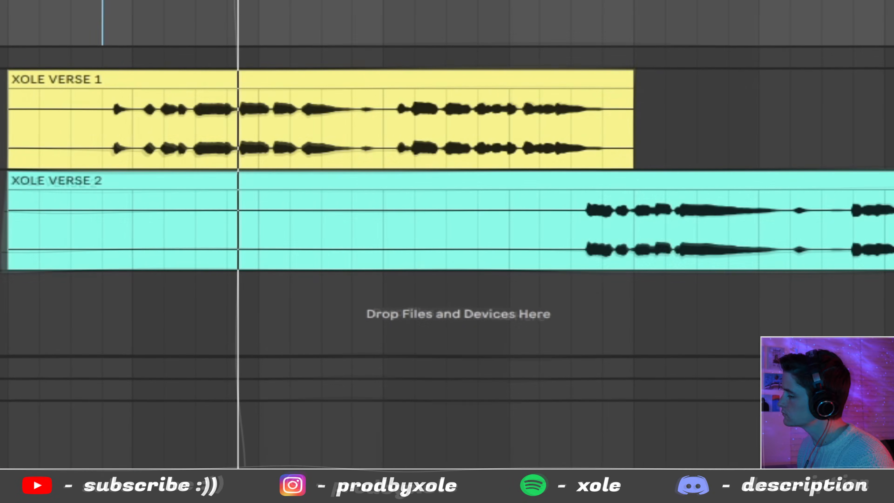
{"action": "left_click_drag", "start_coordinate": [732, 0], "coordinate": [584, 0]}
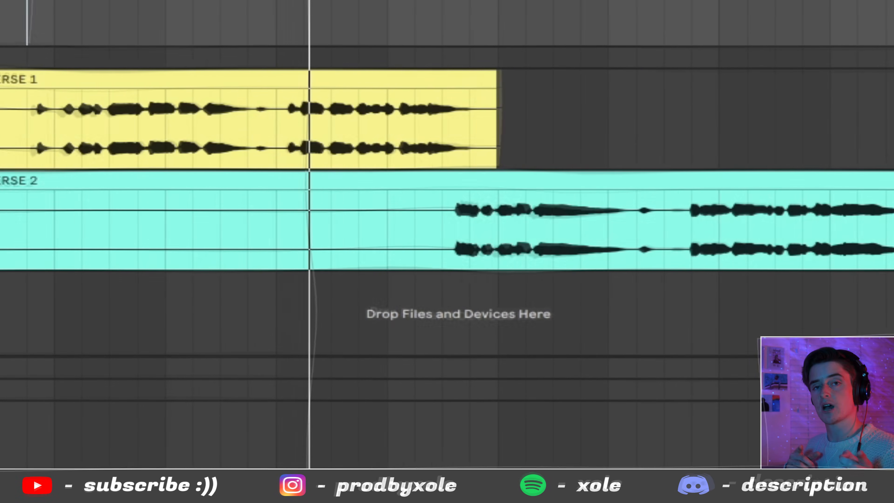